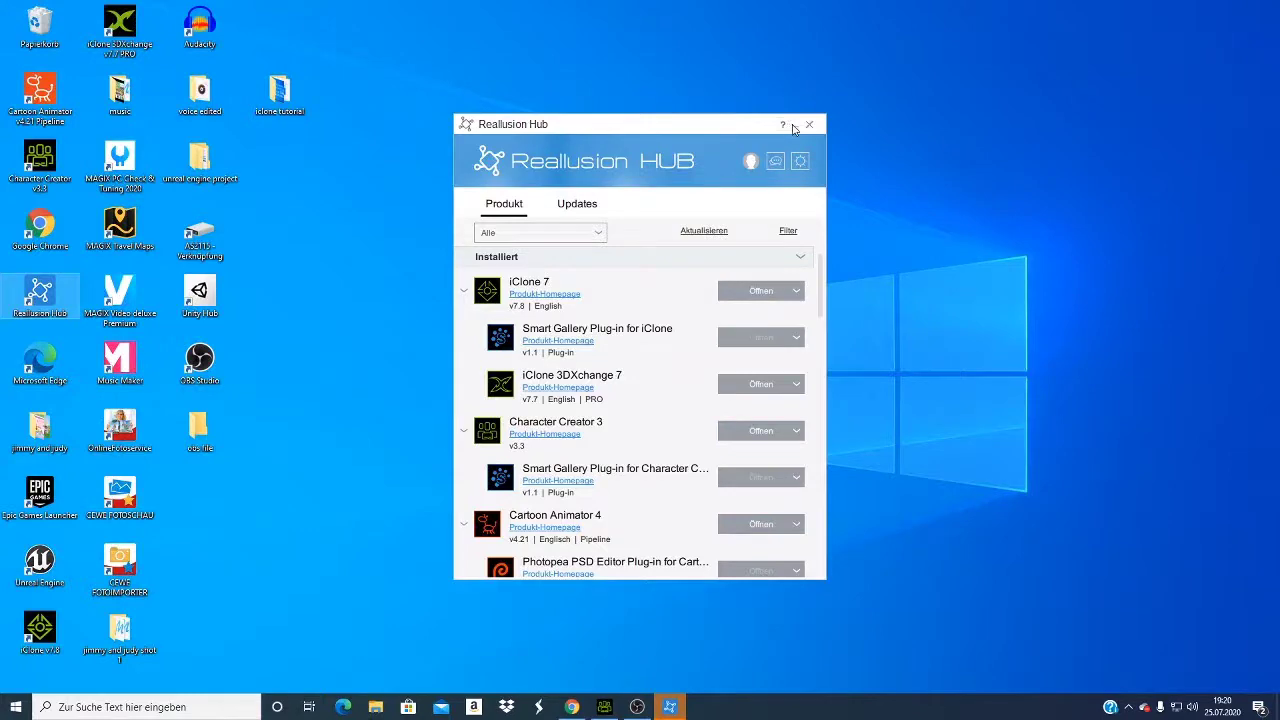
# Close Reallusion Hub and switch to Chrome to examine the topology and mesh enhancements on the CC3 Base+ page.
pyautogui.click(809, 124)
pyautogui.click(573, 708)
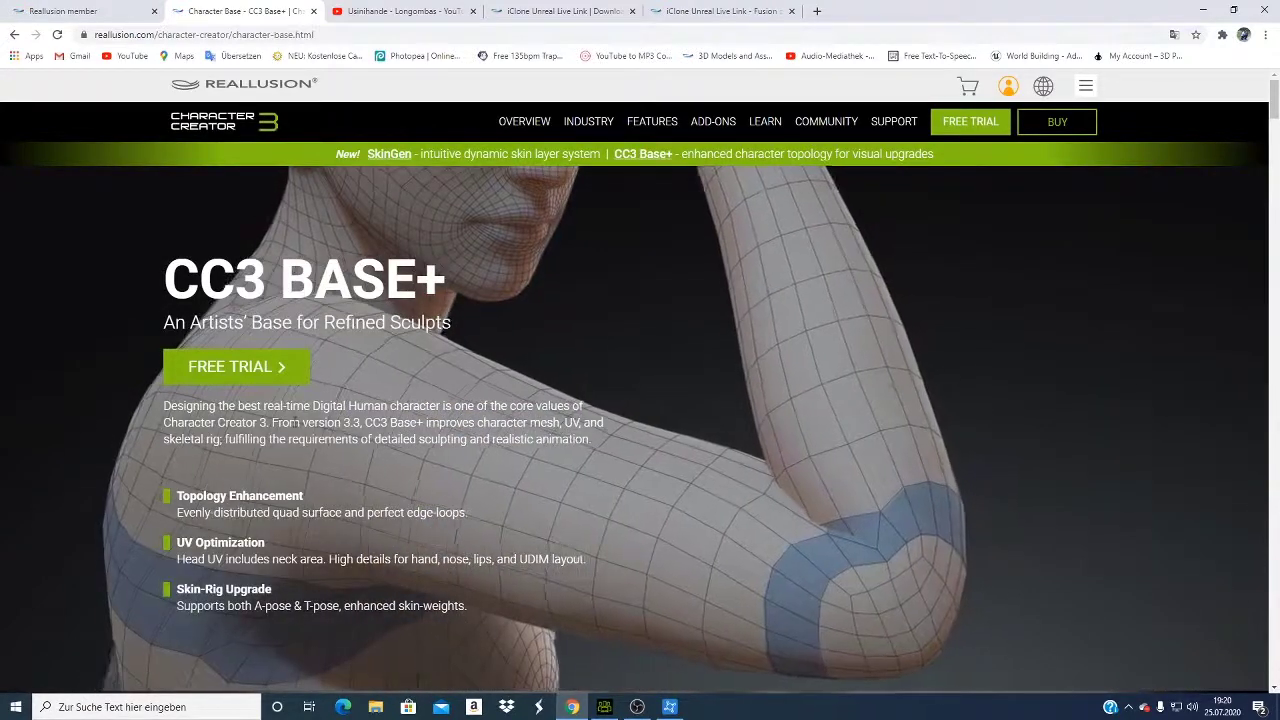
pyautogui.scroll(-1, 298, 421)
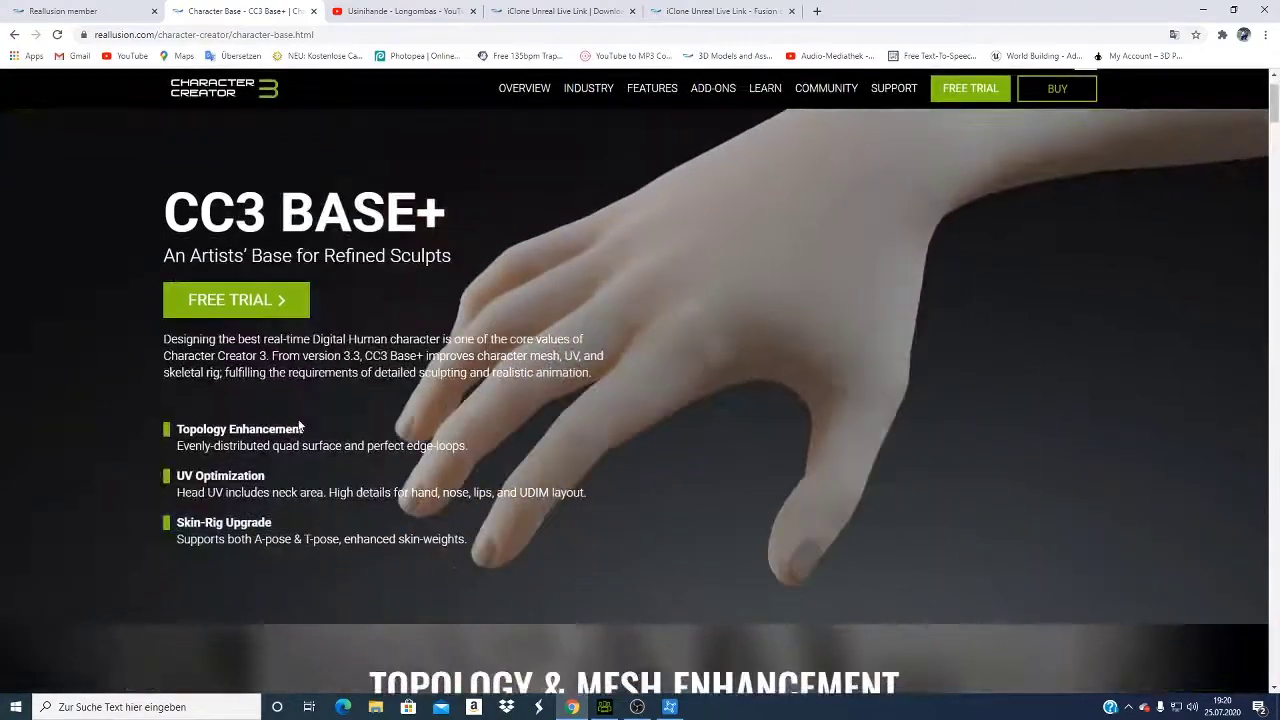
pyautogui.scroll(-3, 298, 421)
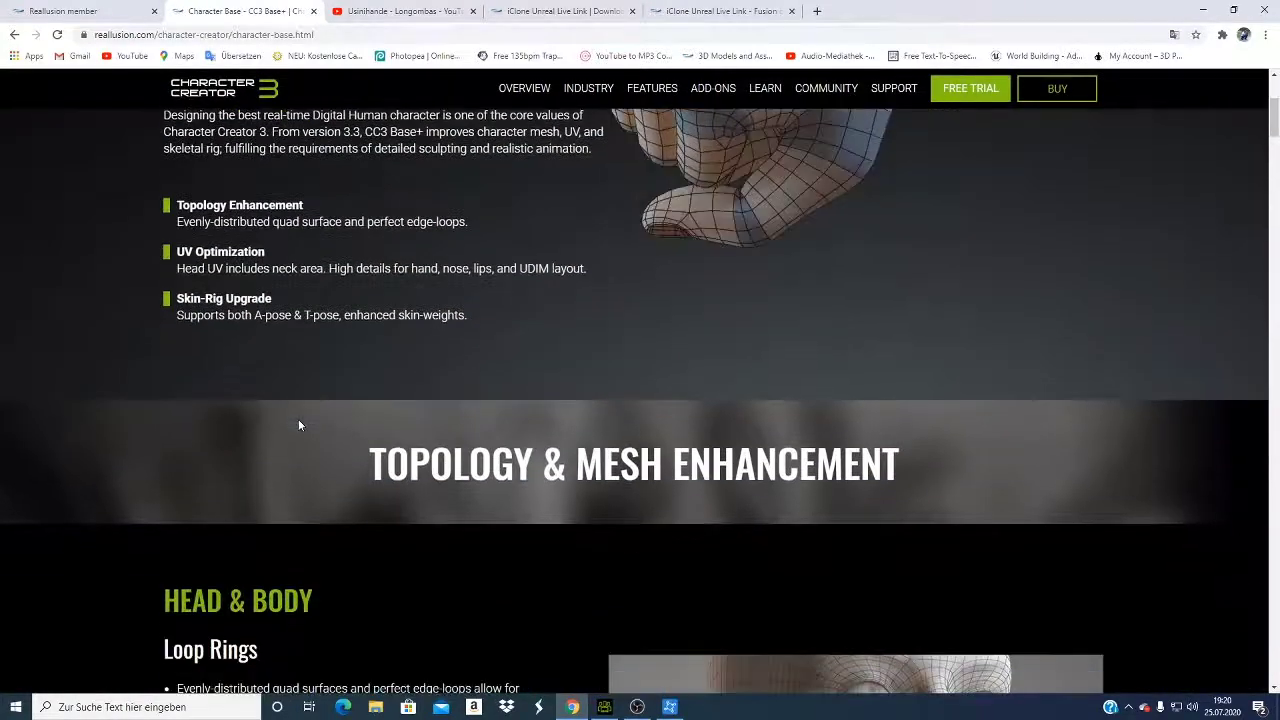
pyautogui.scroll(-2, 651, 420)
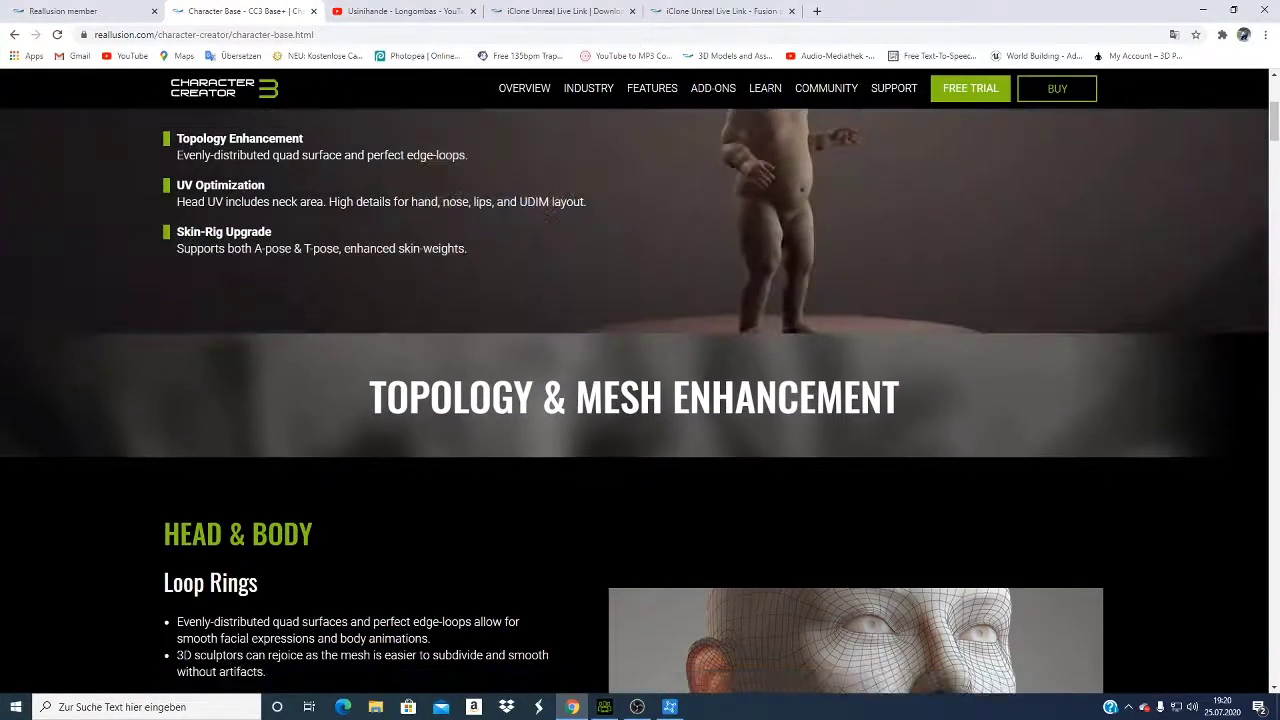
pyautogui.scroll(-1, 652, 421)
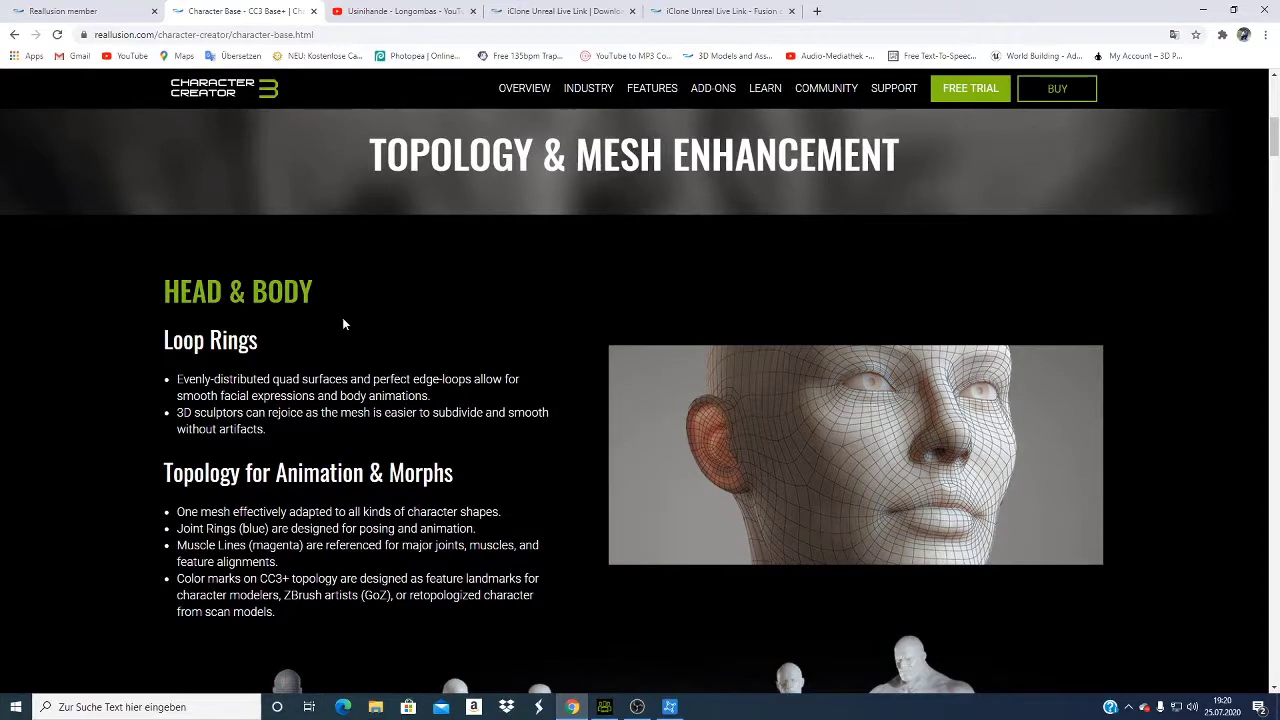
pyautogui.scroll(-4, 342, 317)
pyautogui.scroll(-2, 342, 317)
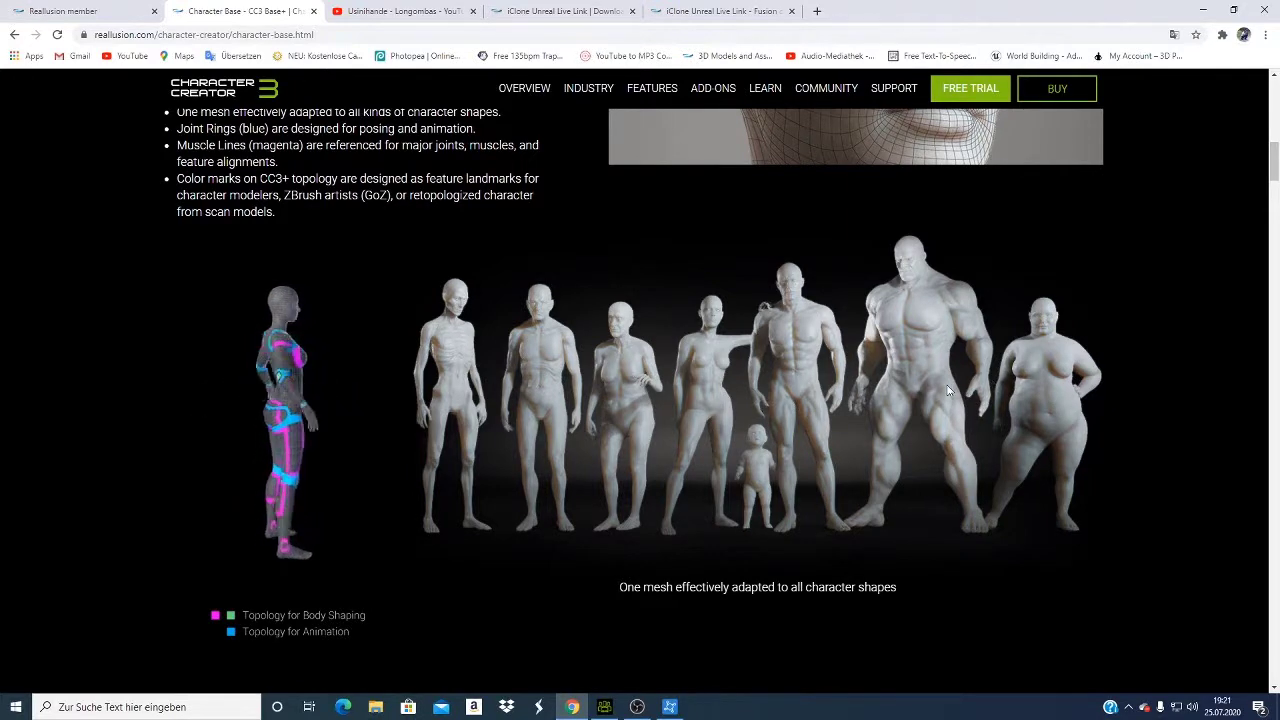
pyautogui.scroll(-5, 947, 390)
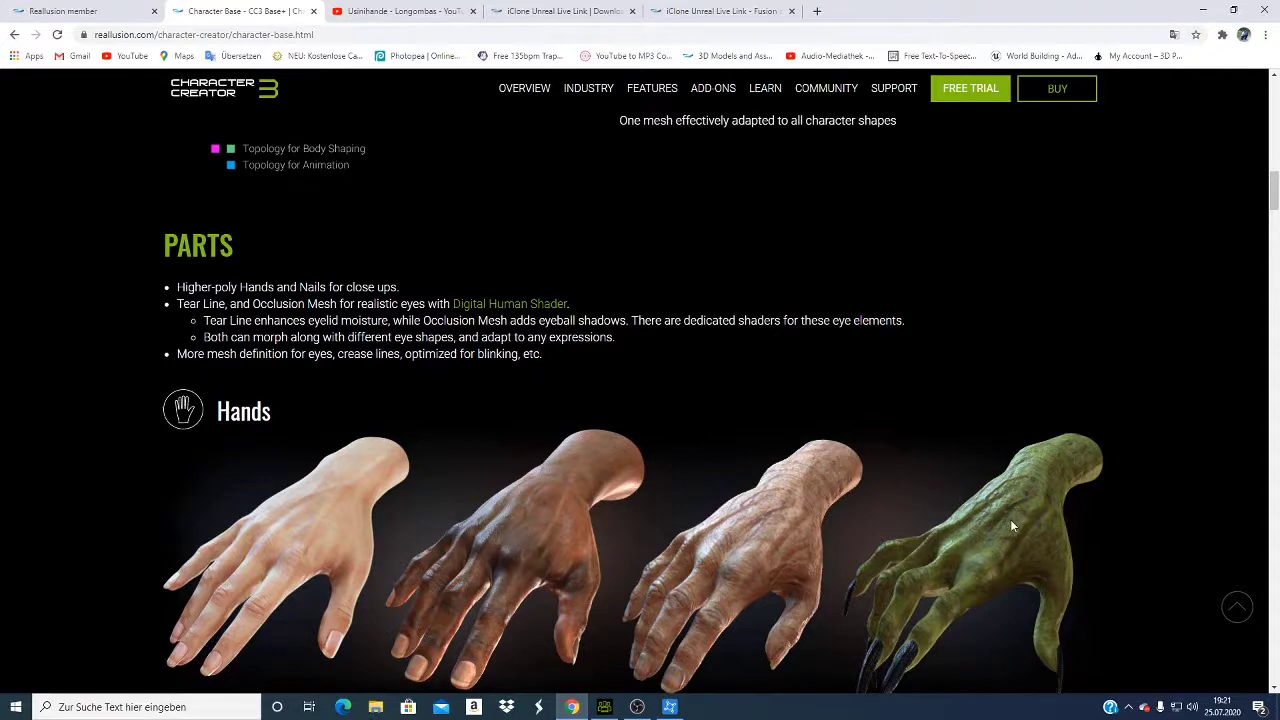
pyautogui.scroll(-7, 1010, 526)
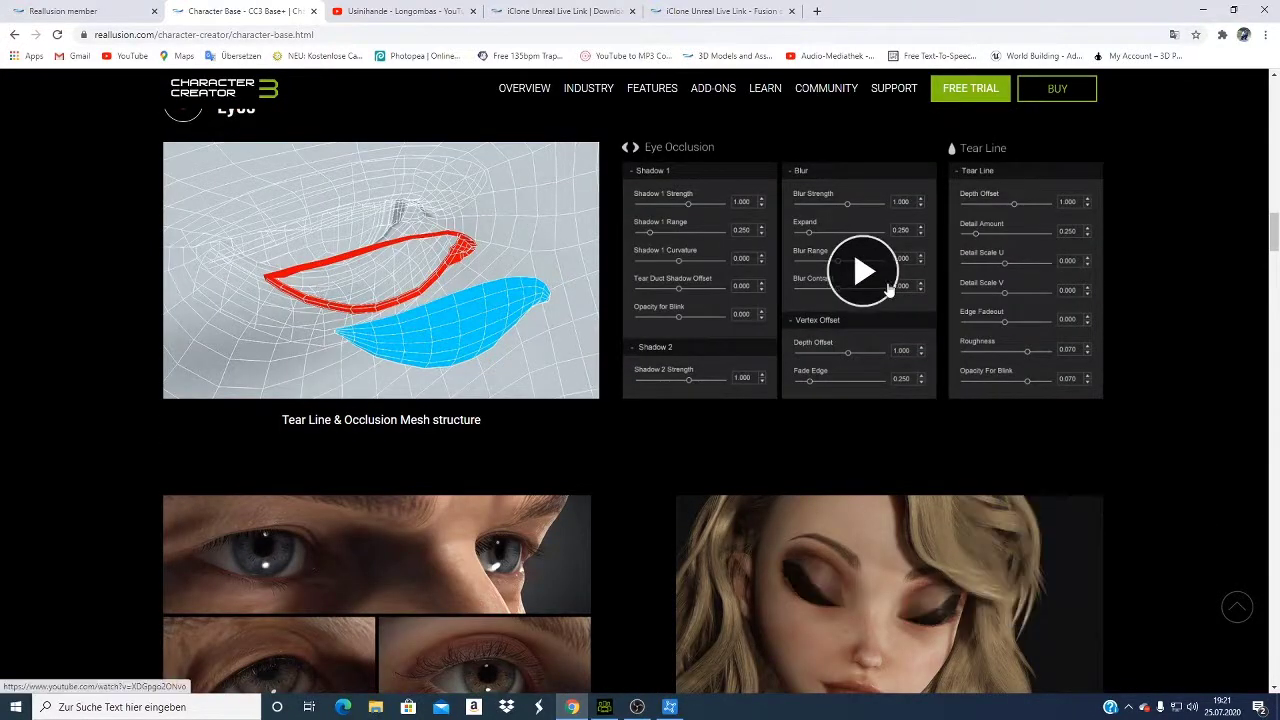
pyautogui.scroll(-1, 954, 303)
pyautogui.scroll(-1, 954, 301)
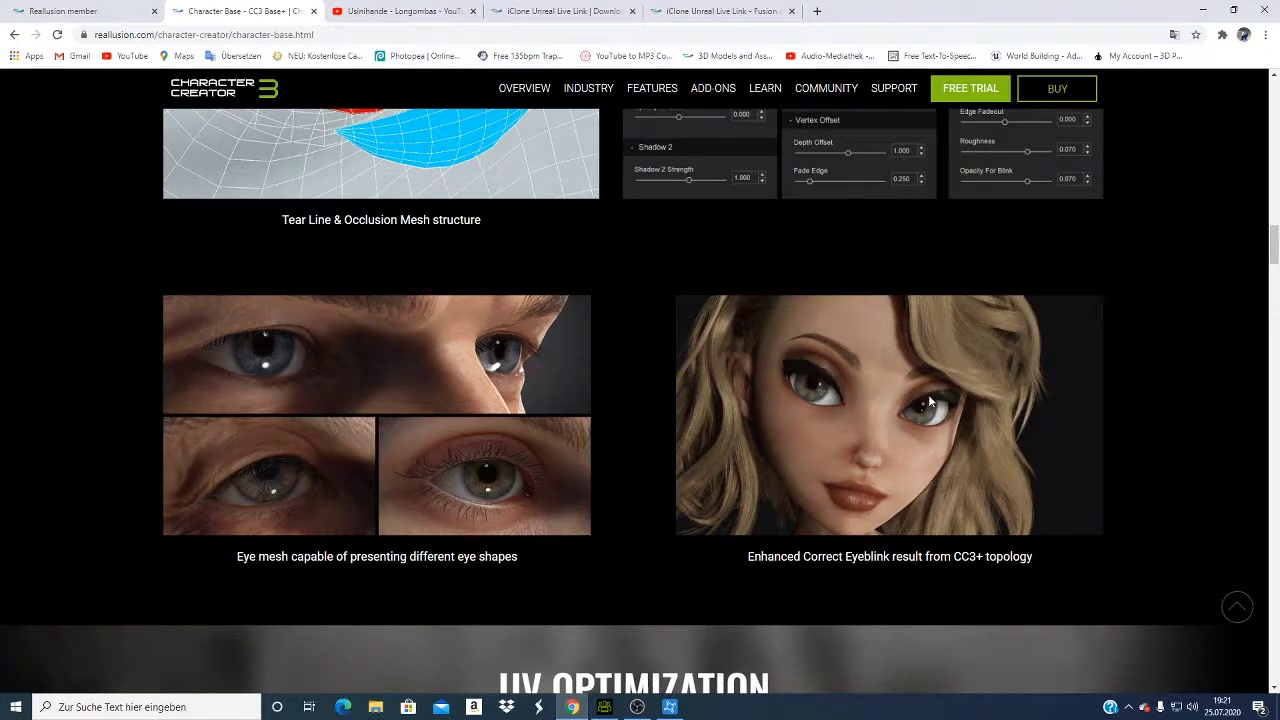
# Examine the UV Optimization section, including the UV layouts, texture baking, texture blending animation and enlarged UV space.
pyautogui.scroll(-1, 684, 457)
pyautogui.scroll(-2, 686, 463)
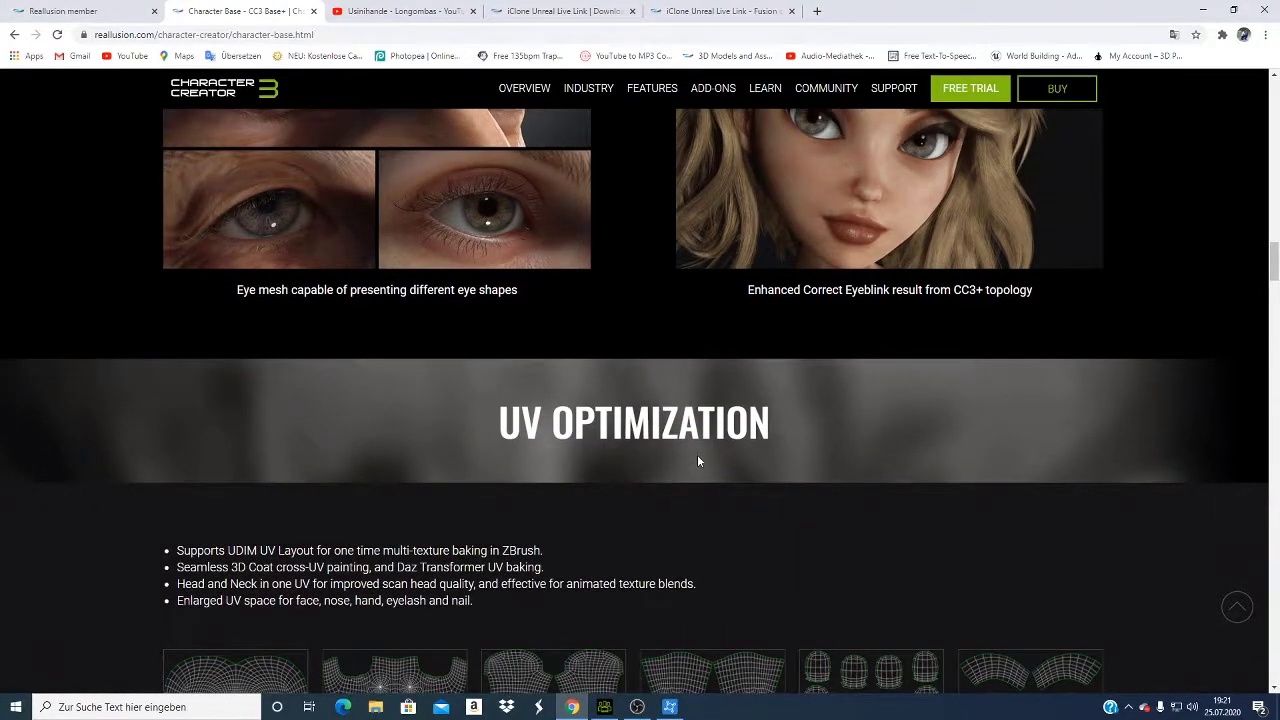
pyautogui.scroll(-2, 697, 456)
pyautogui.scroll(-2, 698, 452)
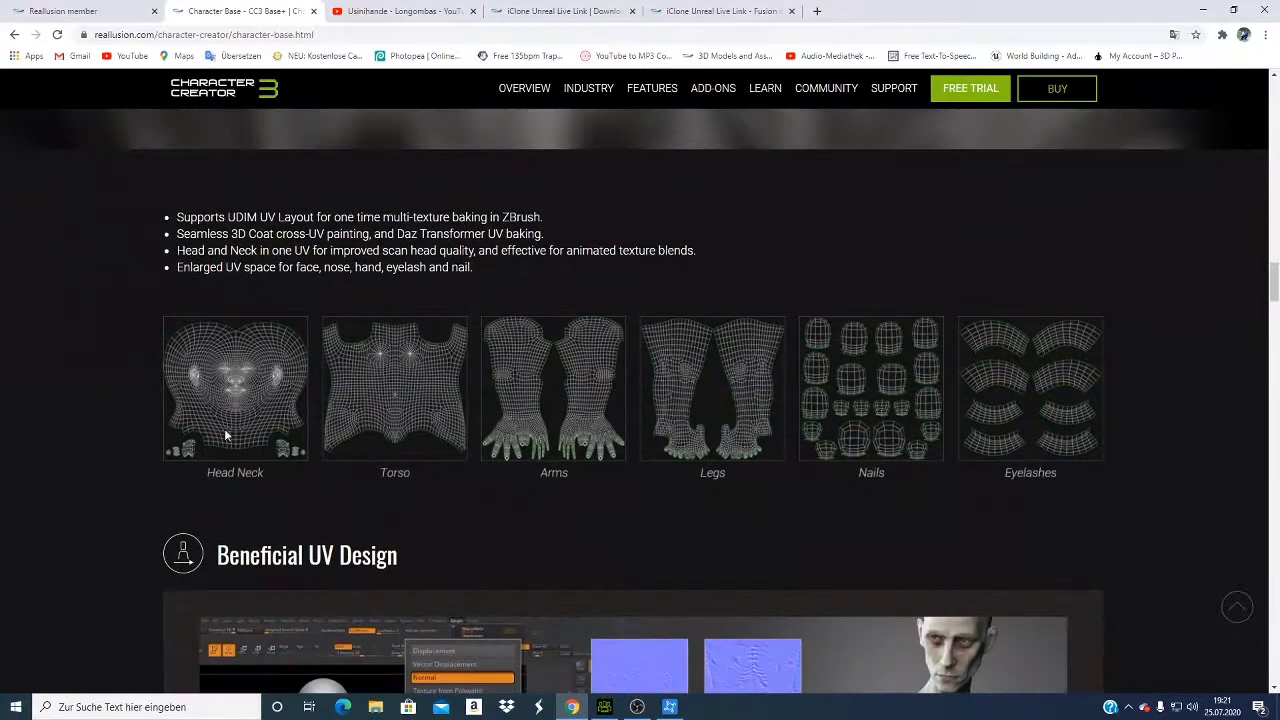
pyautogui.scroll(-3, 698, 450)
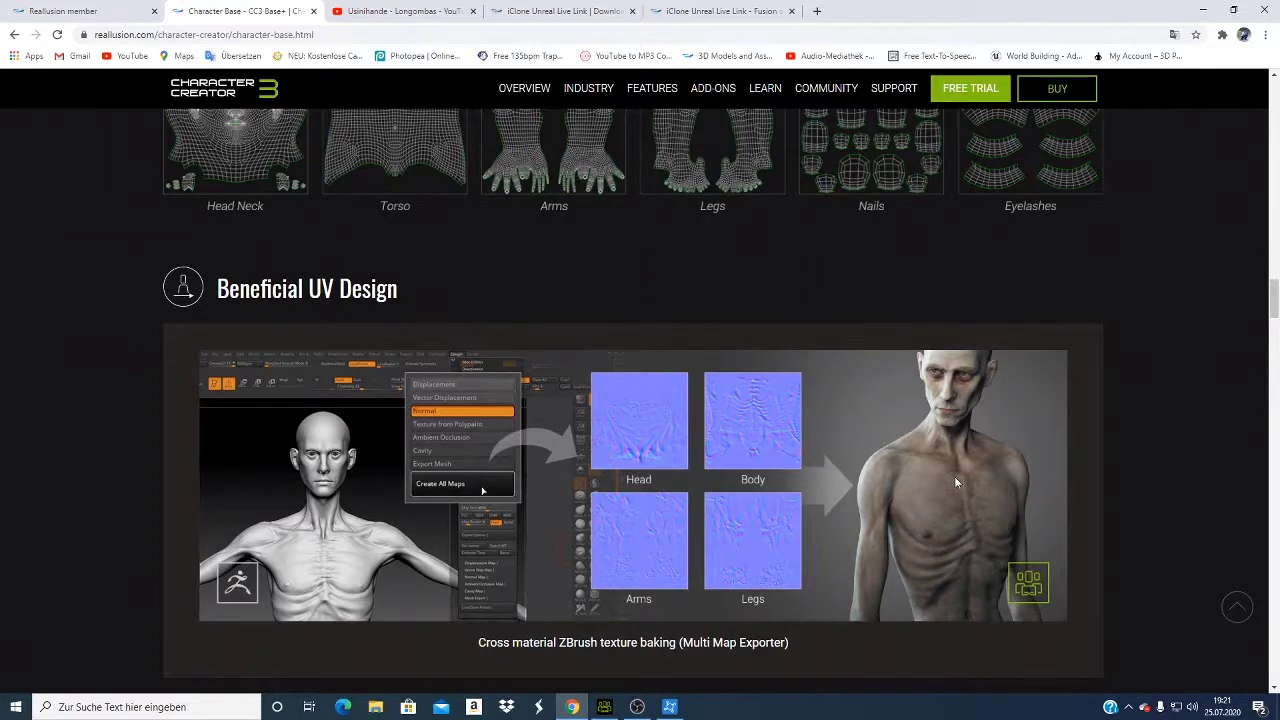
pyautogui.scroll(-2, 1020, 415)
pyautogui.scroll(-8, 1010, 410)
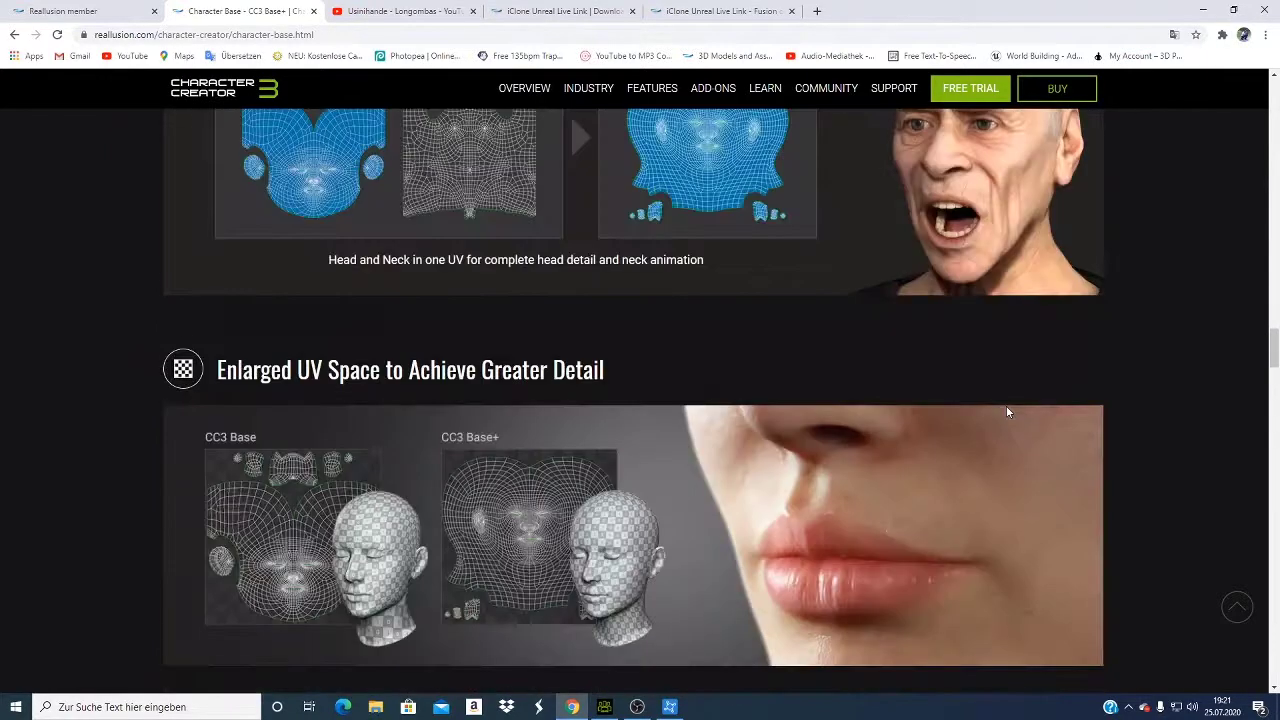
pyautogui.scroll(1, 1007, 411)
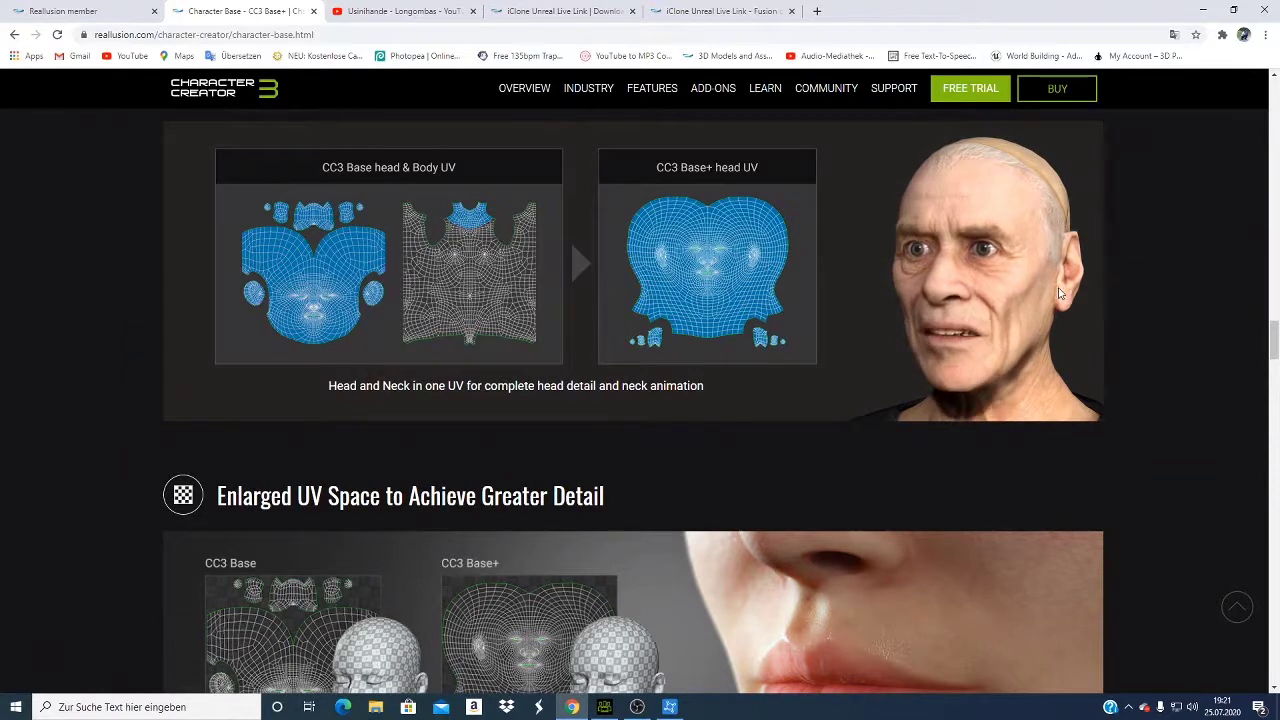
pyautogui.scroll(1, 1056, 262)
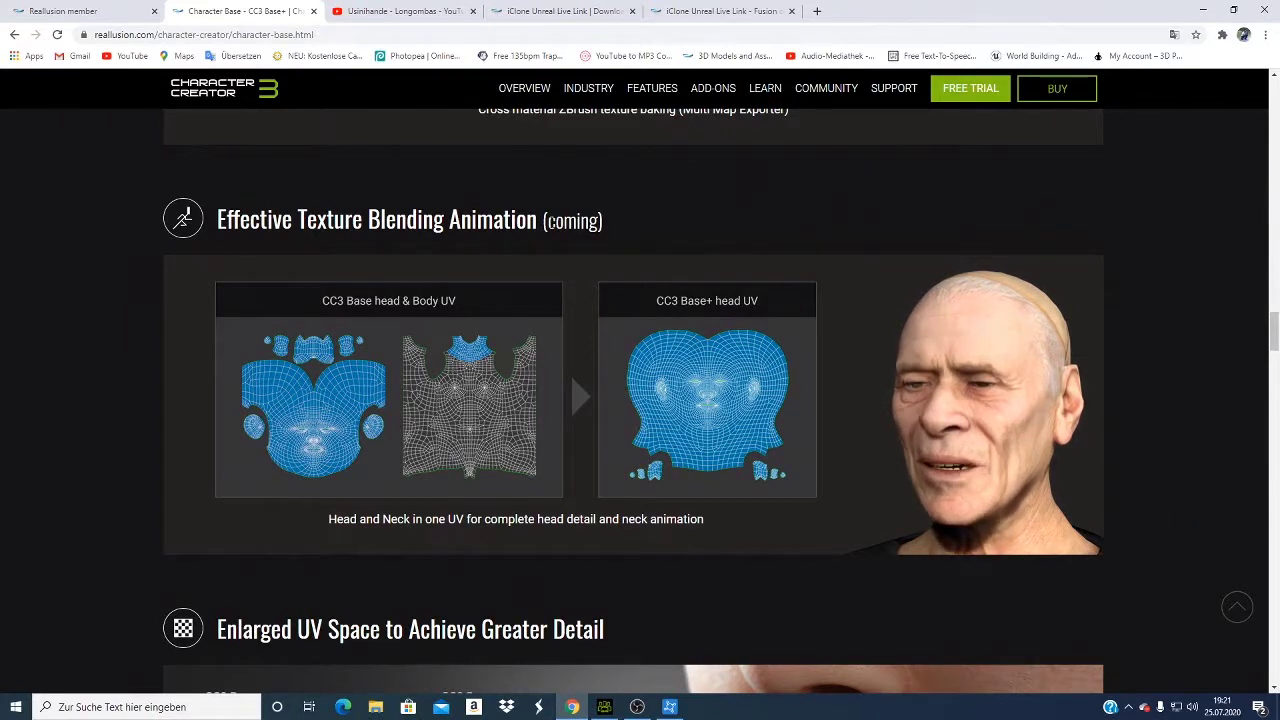
pyautogui.scroll(-3, 613, 236)
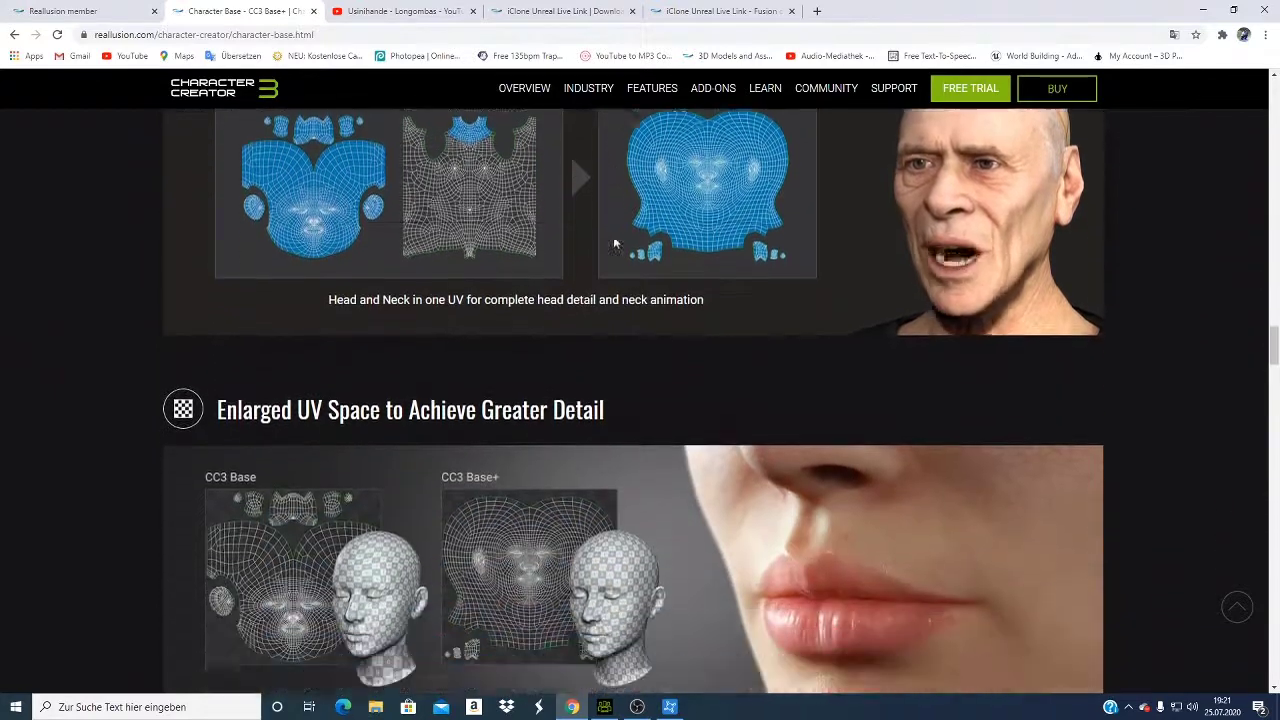
# Examine the page's sections from Upgraded Skinning & Rigging through Content Update.
pyautogui.scroll(-5, 613, 236)
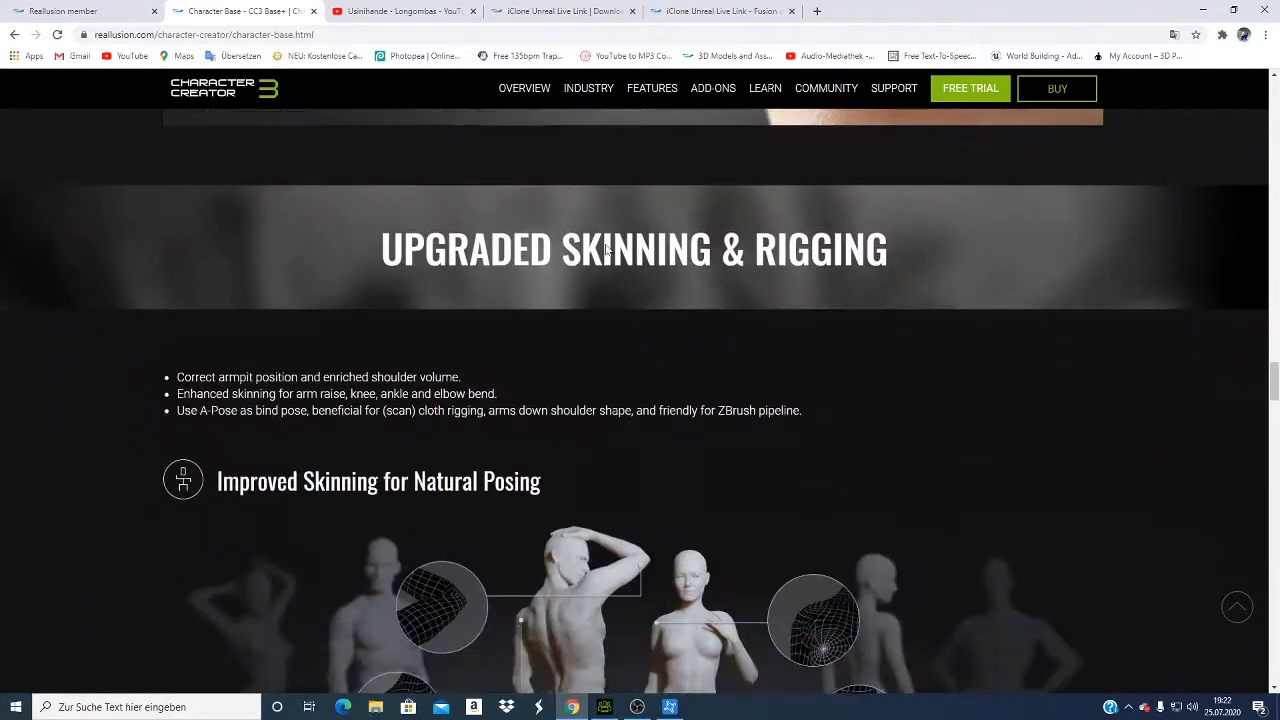
pyautogui.scroll(-2, 600, 248)
pyautogui.scroll(-1, 588, 260)
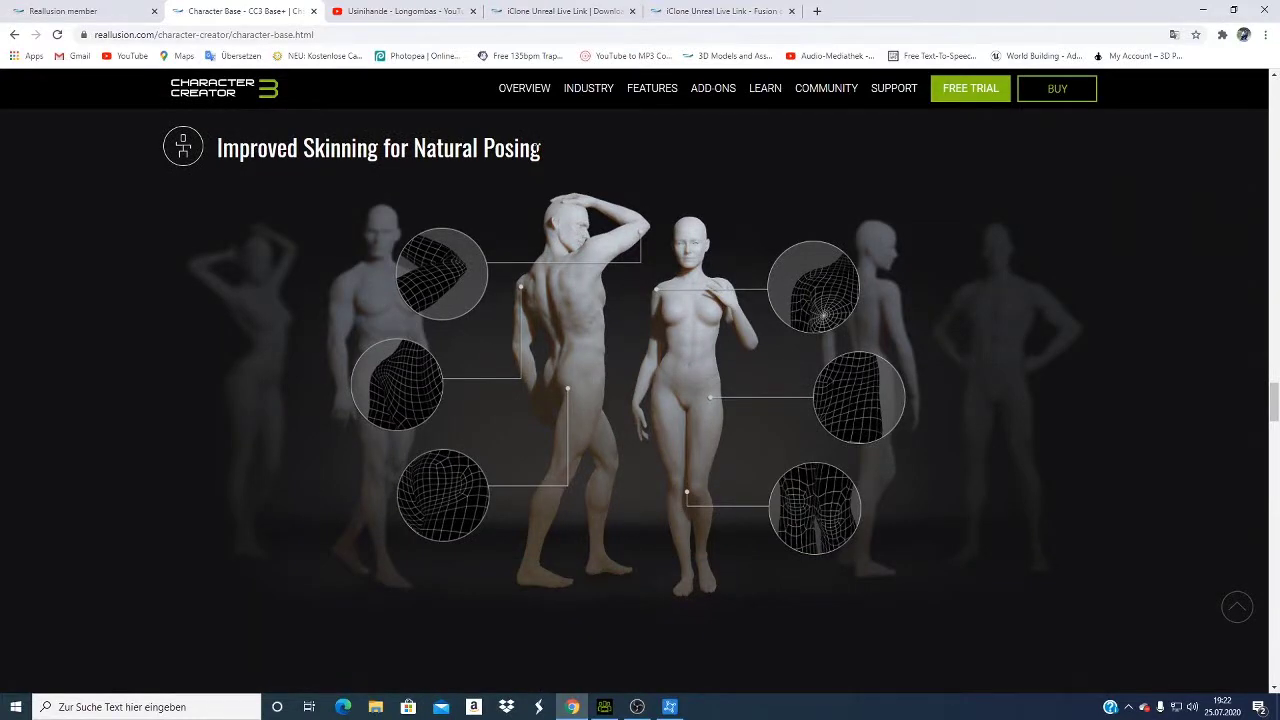
pyautogui.scroll(-4, 762, 390)
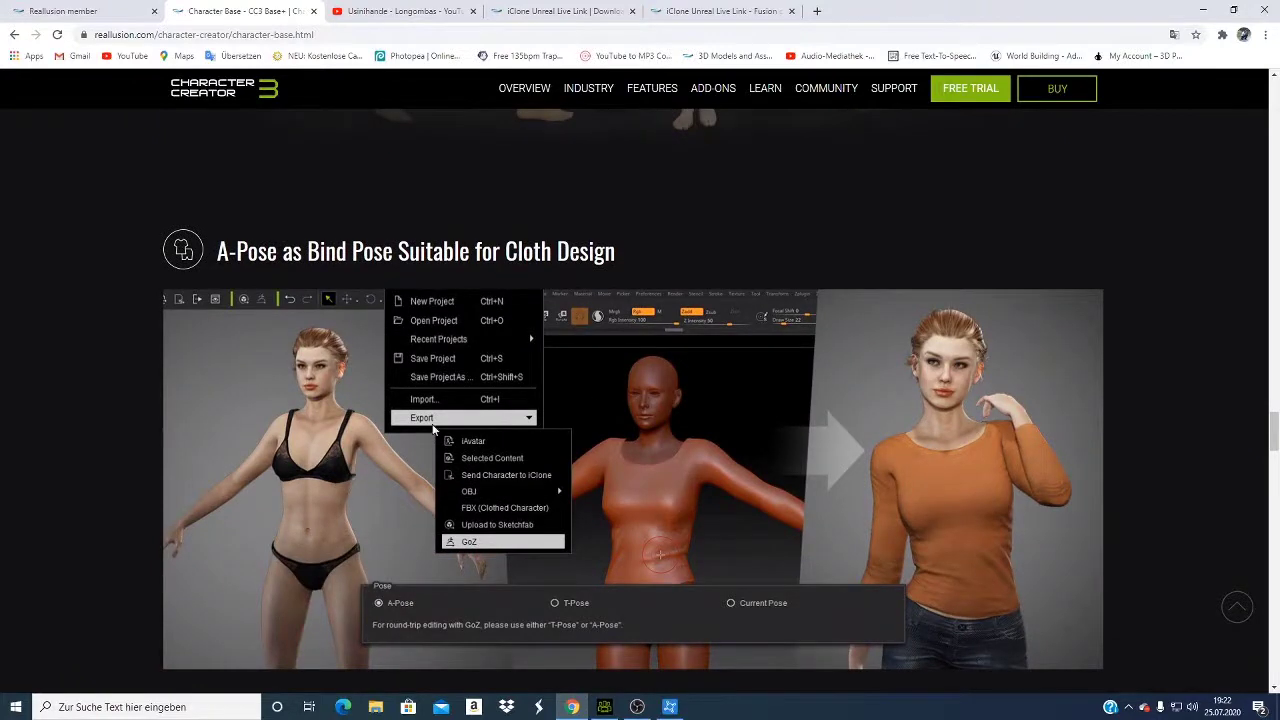
pyautogui.scroll(-1, 400, 420)
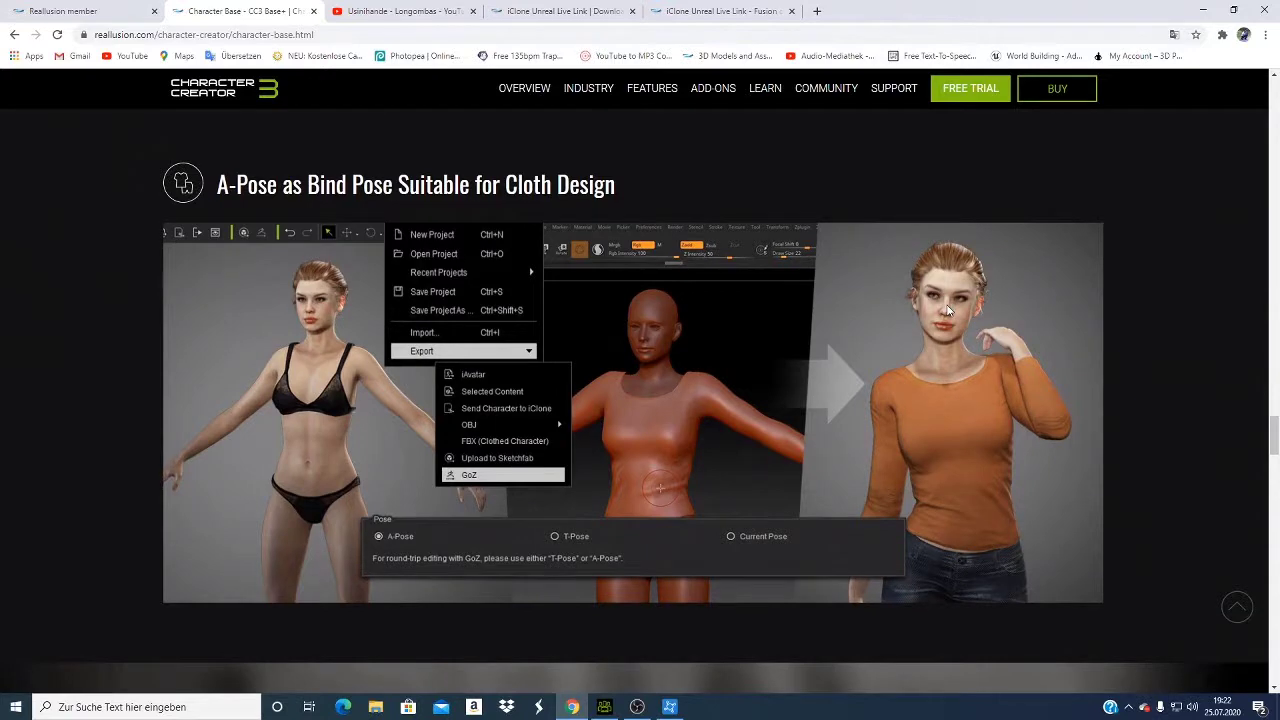
pyautogui.scroll(-2, 929, 311)
pyautogui.scroll(-5, 929, 311)
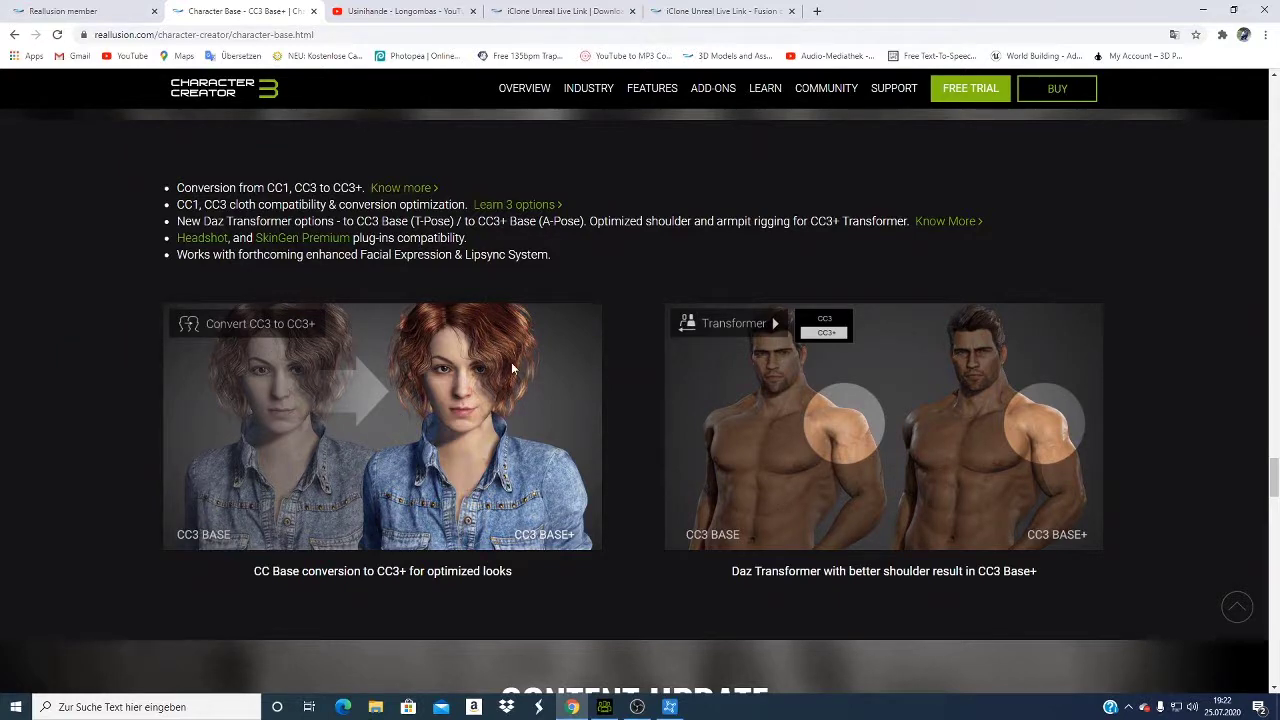
pyautogui.scroll(-1, 449, 410)
pyautogui.scroll(-6, 451, 408)
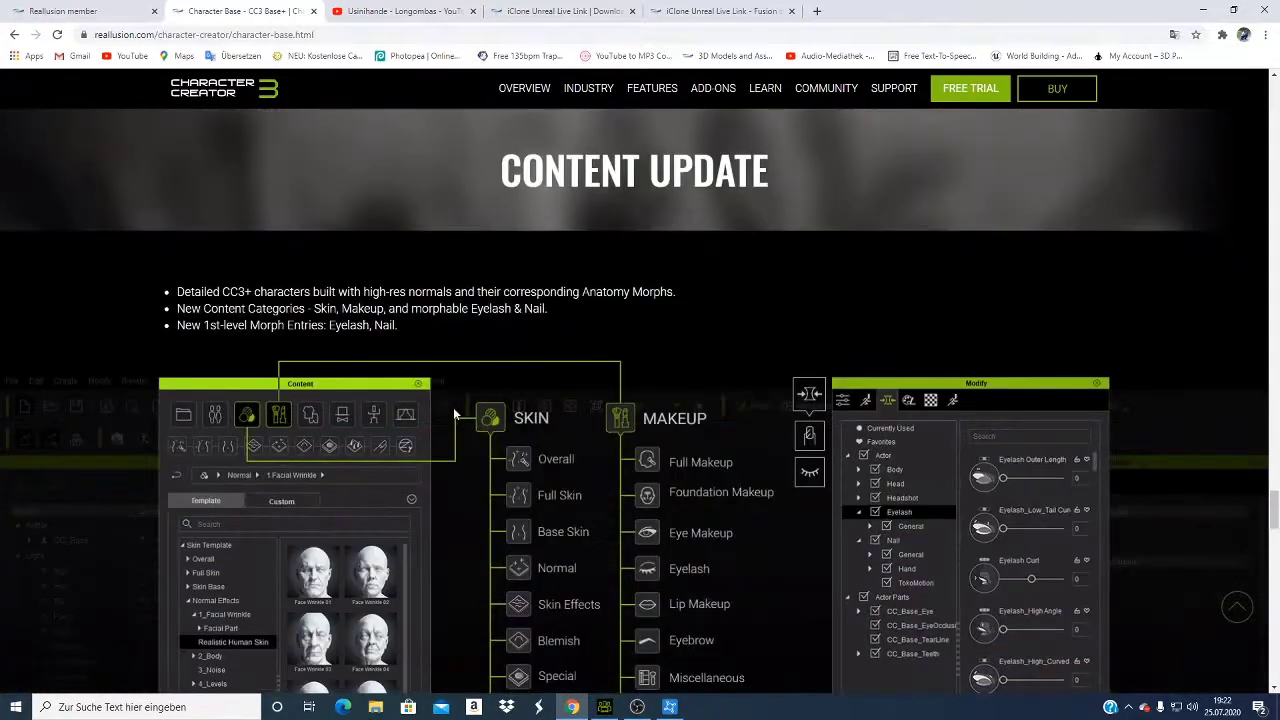
pyautogui.scroll(-1, 382, 380)
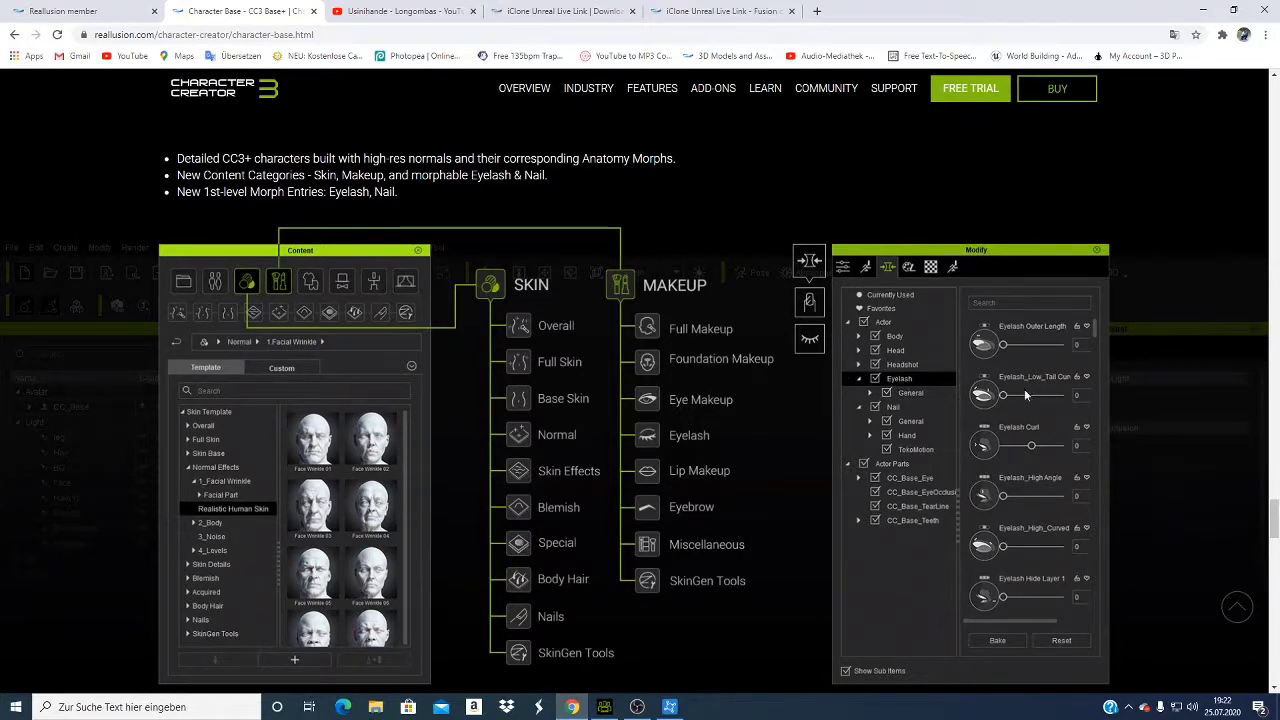
pyautogui.scroll(-5, 1036, 371)
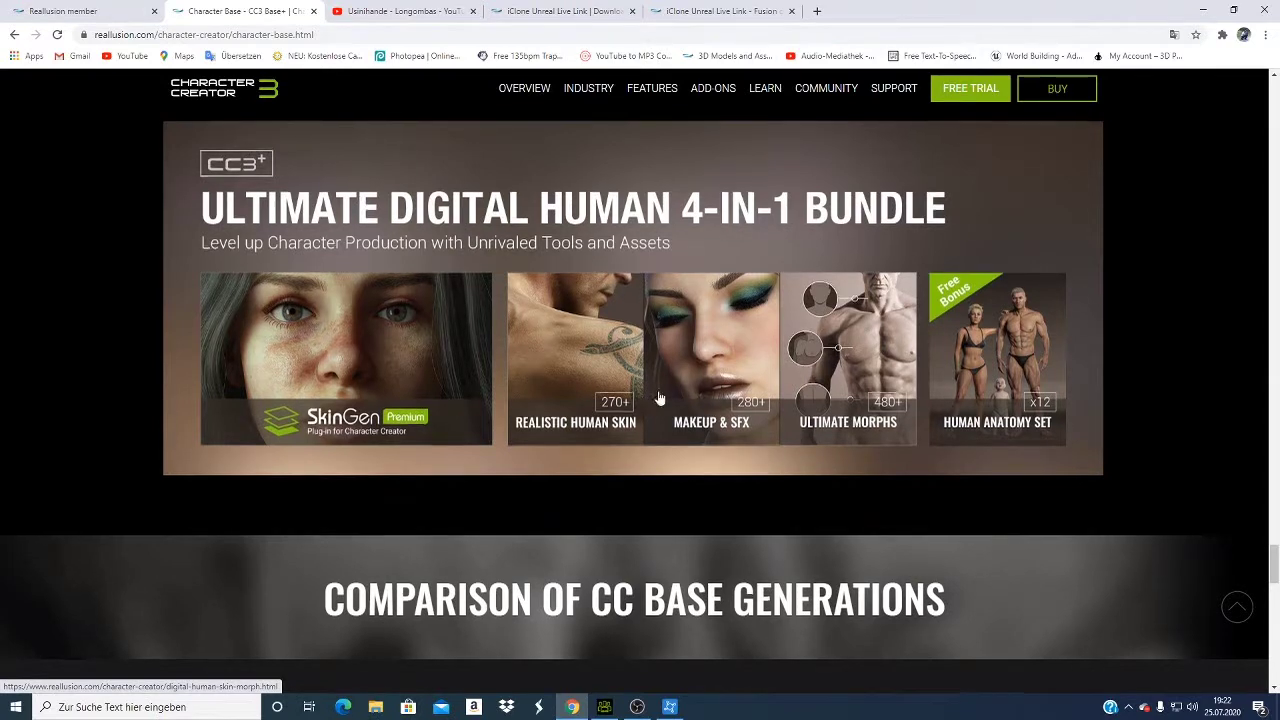
# Examine the comparison table of CC Base generations, covering CC1, CC3, CC3+ and Game Base, down to the page end.
pyautogui.scroll(-7, 612, 366)
pyautogui.scroll(3, 612, 361)
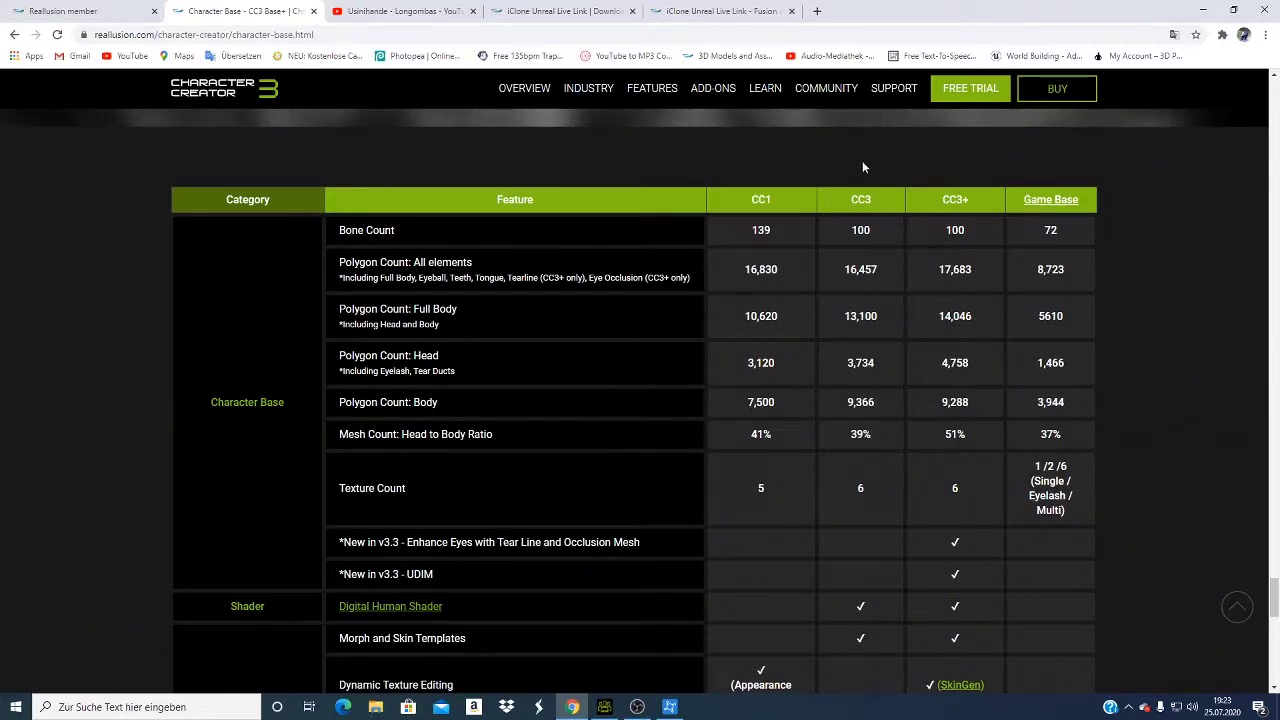
pyautogui.scroll(-1, 805, 276)
pyautogui.scroll(-4, 816, 280)
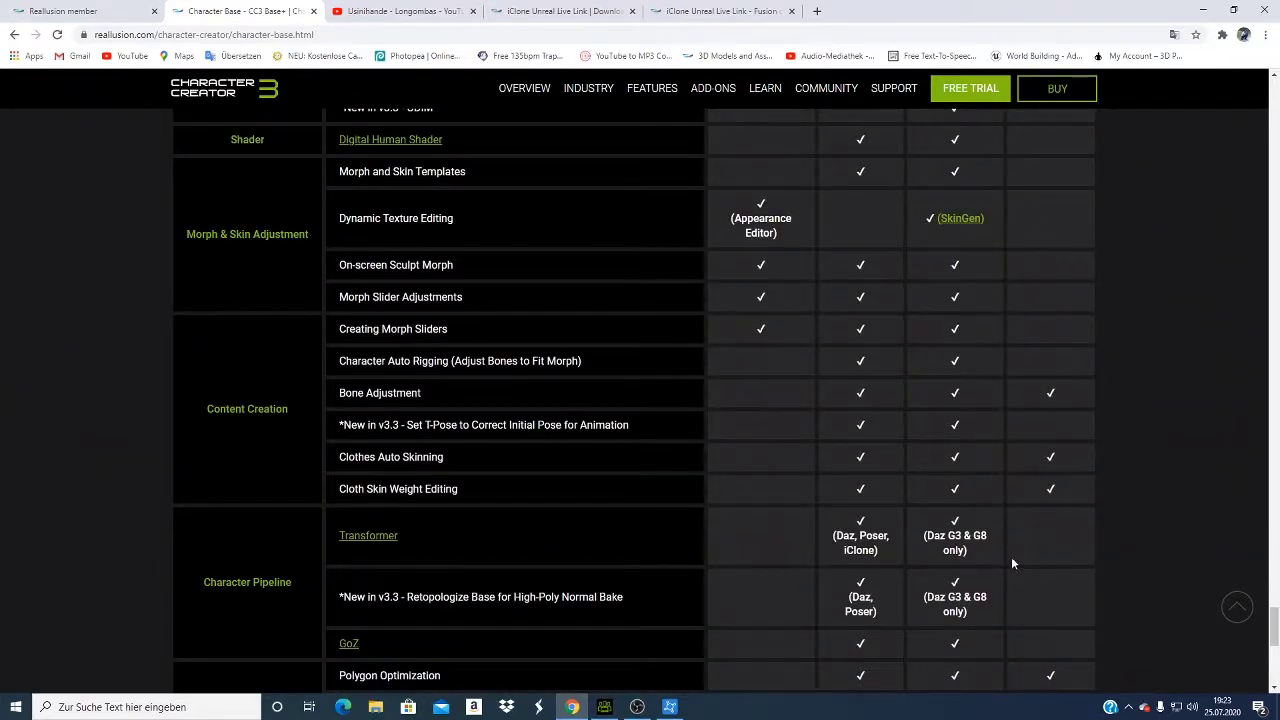
pyautogui.scroll(-1, 1000, 556)
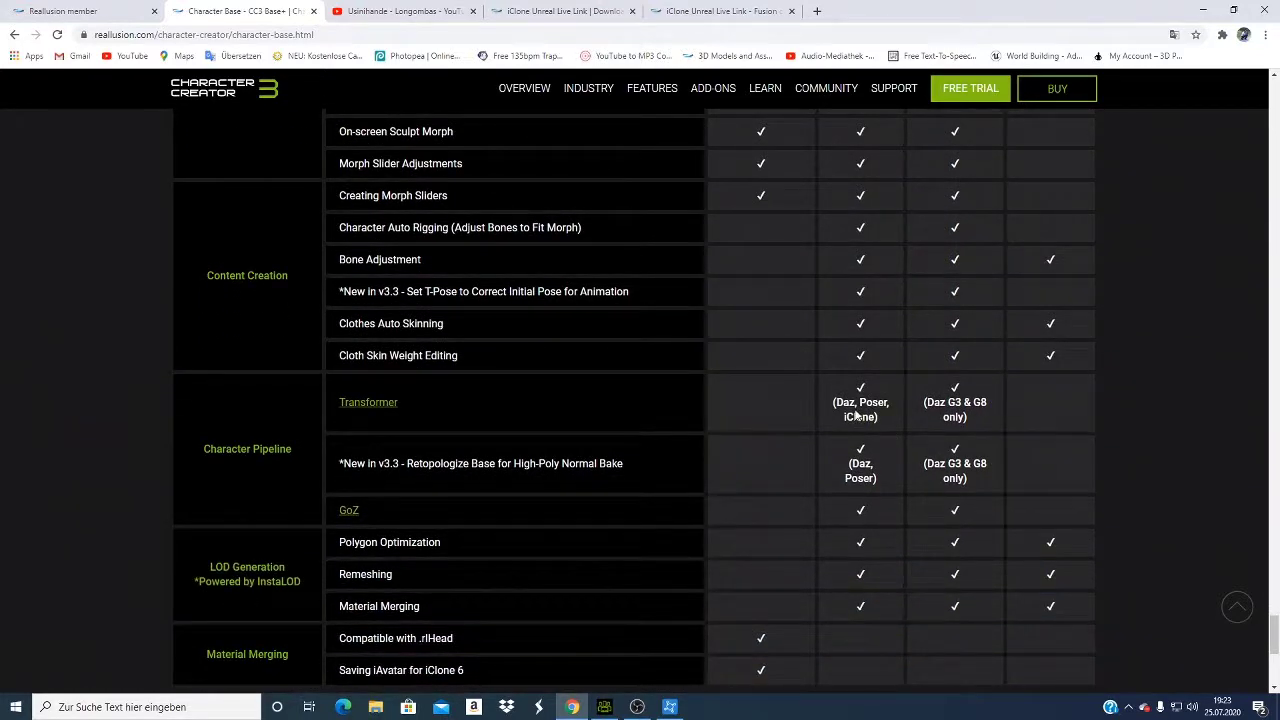
pyautogui.scroll(-2, 968, 420)
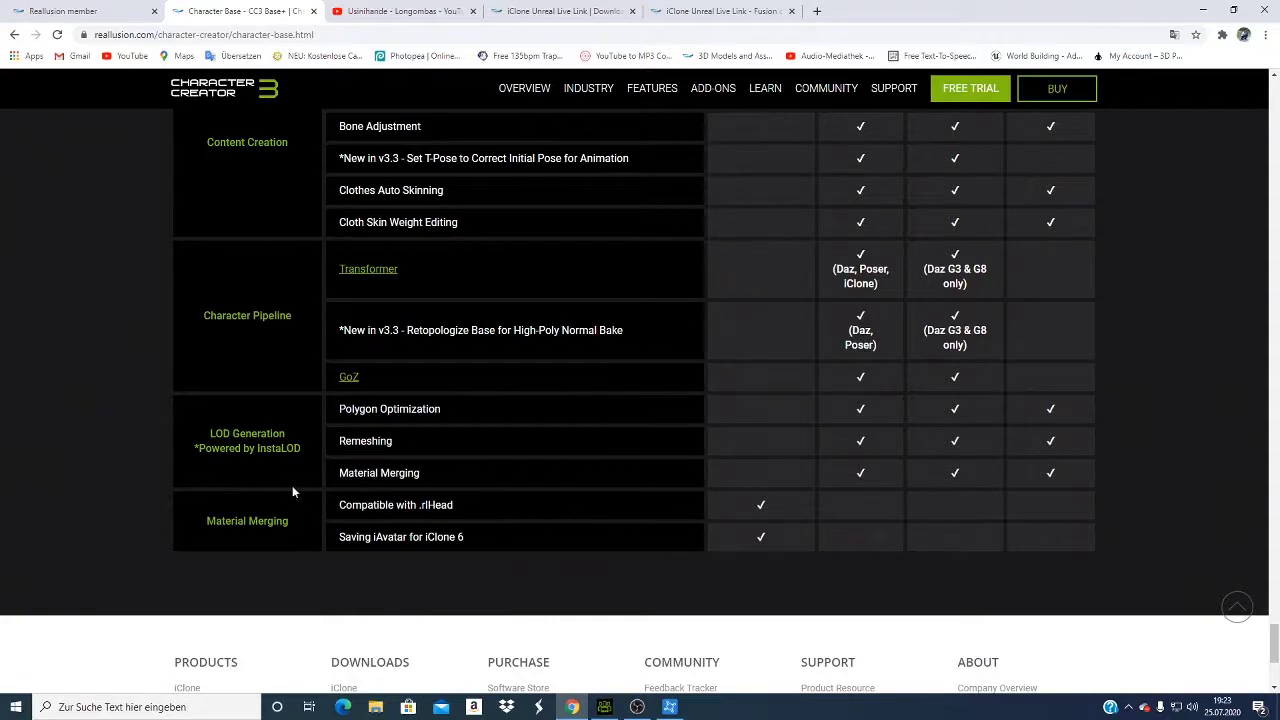
pyautogui.scroll(-3, 300, 492)
pyautogui.moveTo(894, 88)
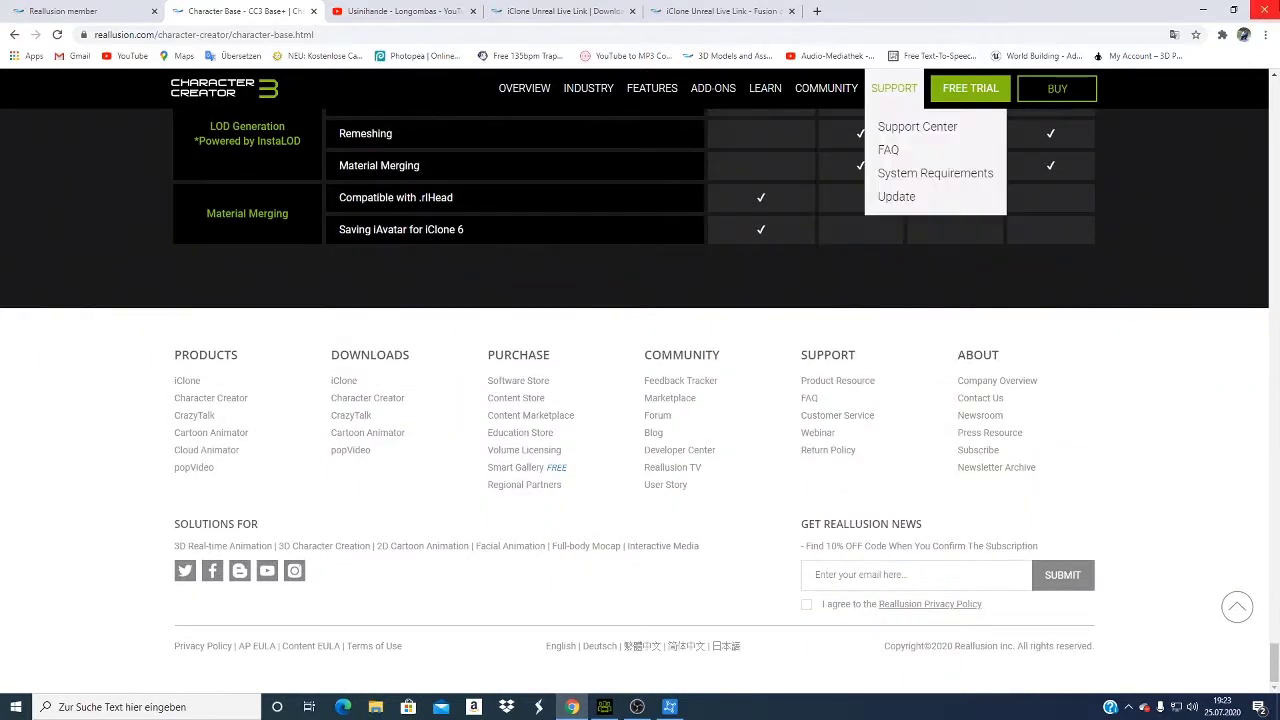
# Switch to Character Creator 3 and set the female character's Eyeball Scale L morph to about -35.
pyautogui.click(1203, 10)
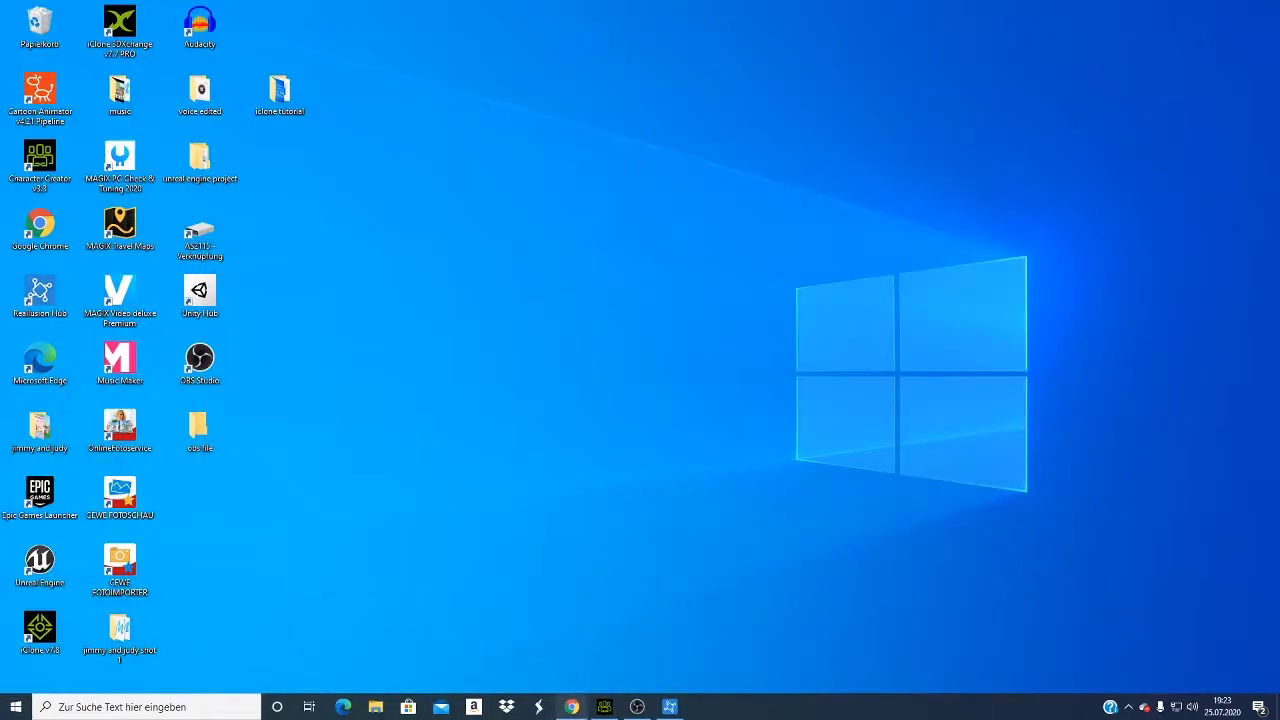
pyautogui.click(604, 707)
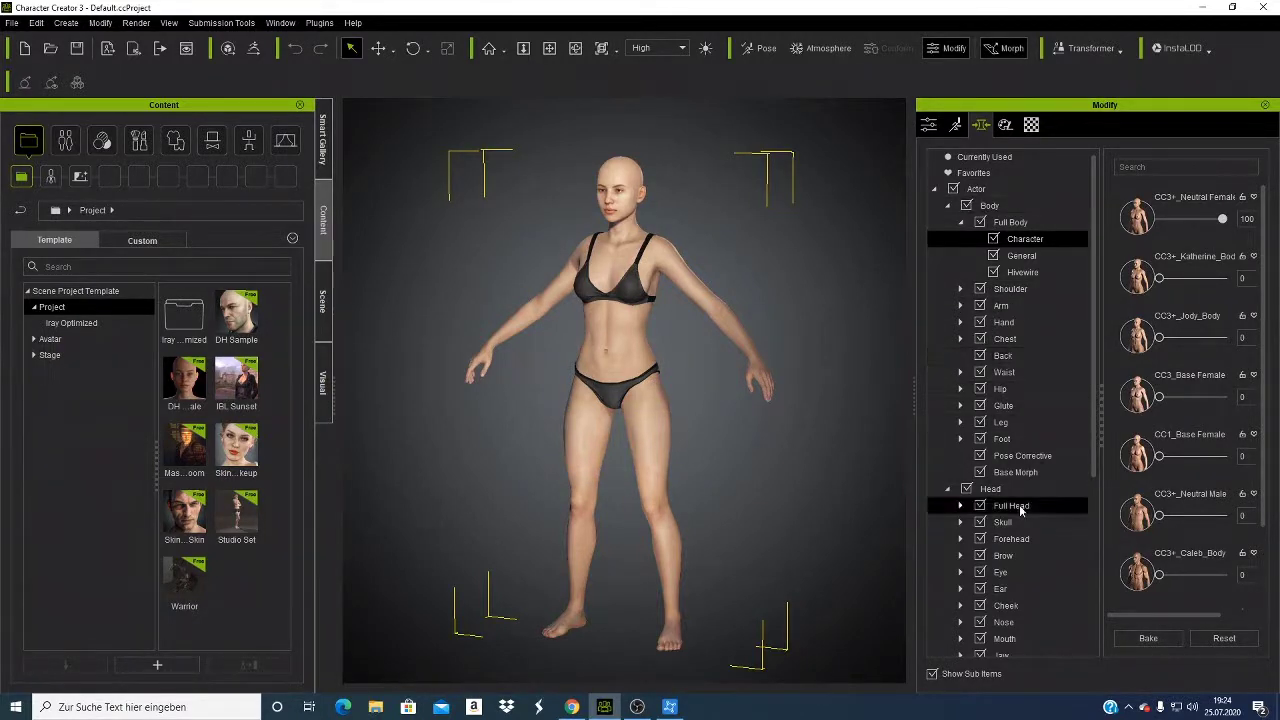
pyautogui.scroll(-4, 1020, 509)
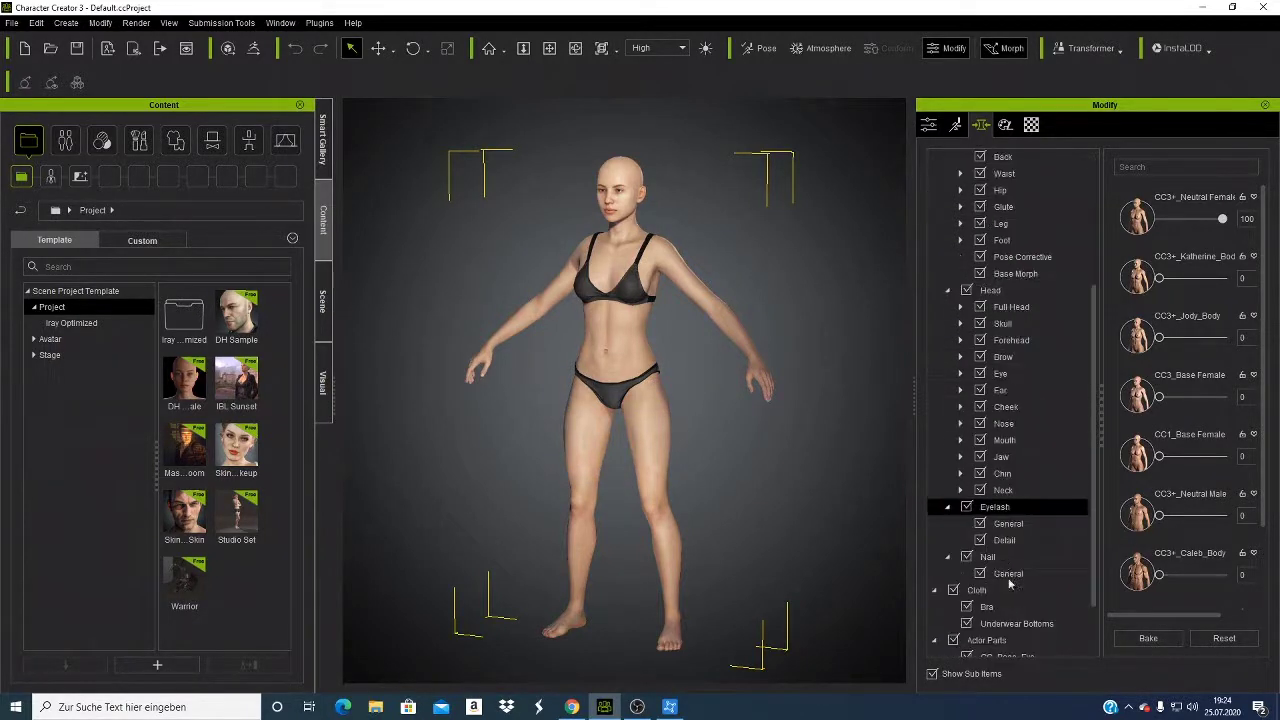
pyautogui.click(959, 373)
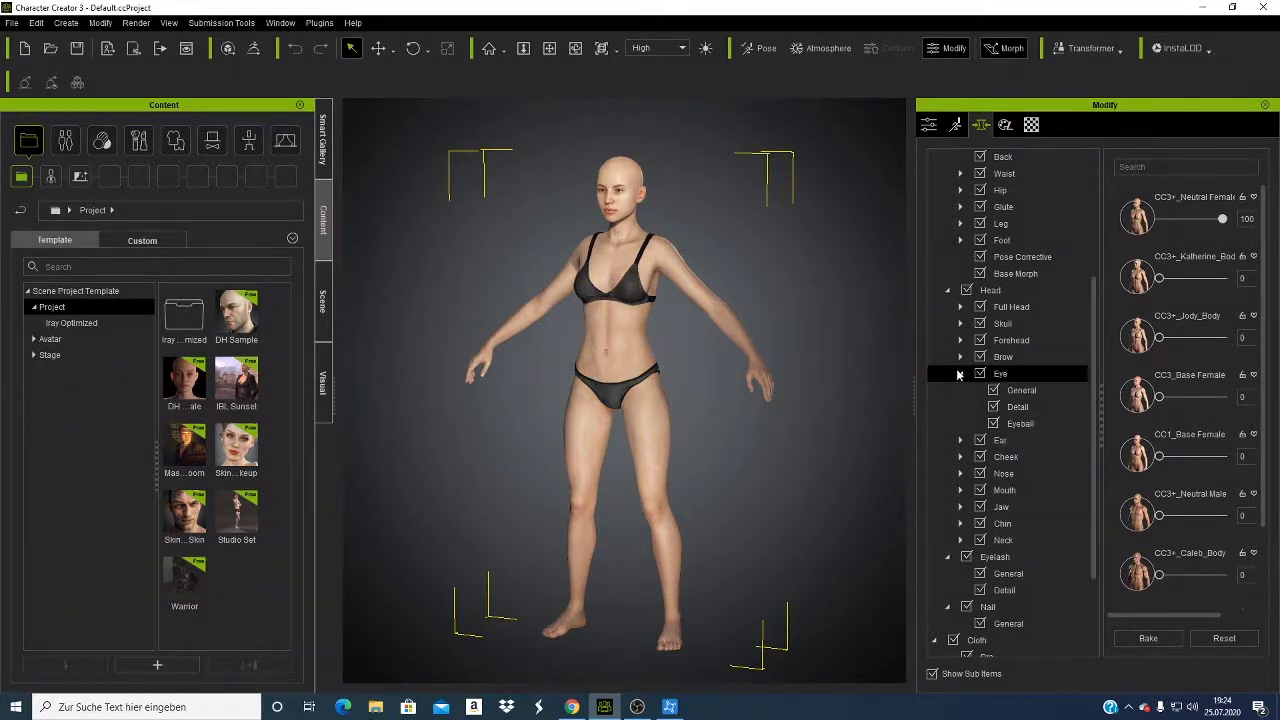
pyautogui.click(1027, 425)
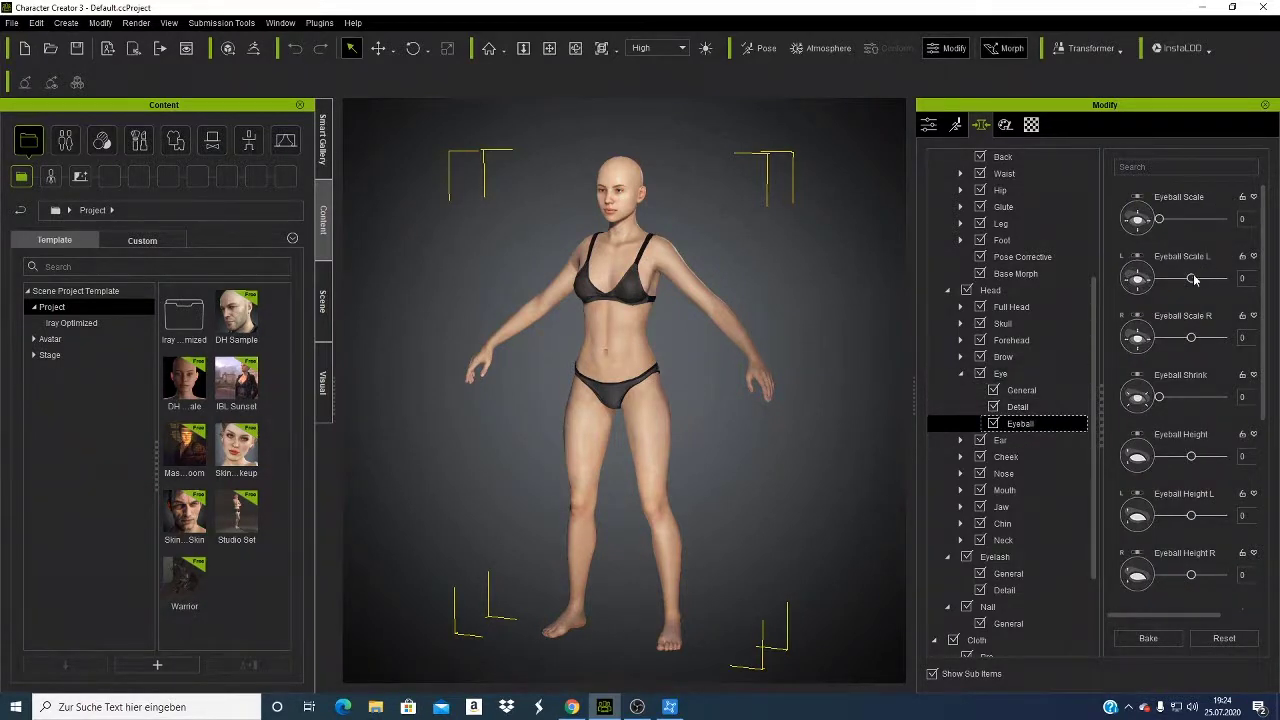
pyautogui.moveTo(1191, 280); pyautogui.dragTo(1180, 282)
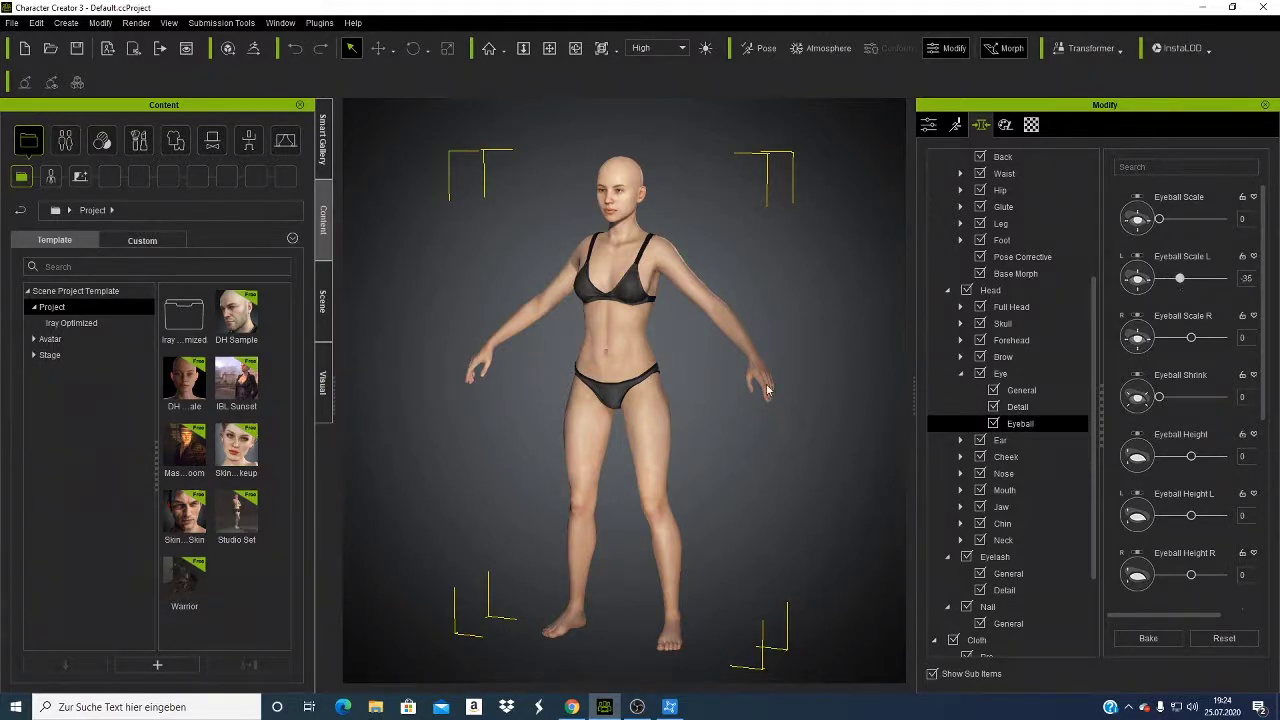
# Try the Eyeball Shrink morph at 100 and 26 on the character's face, and return it to 0.
pyautogui.scroll(5, 766, 388)
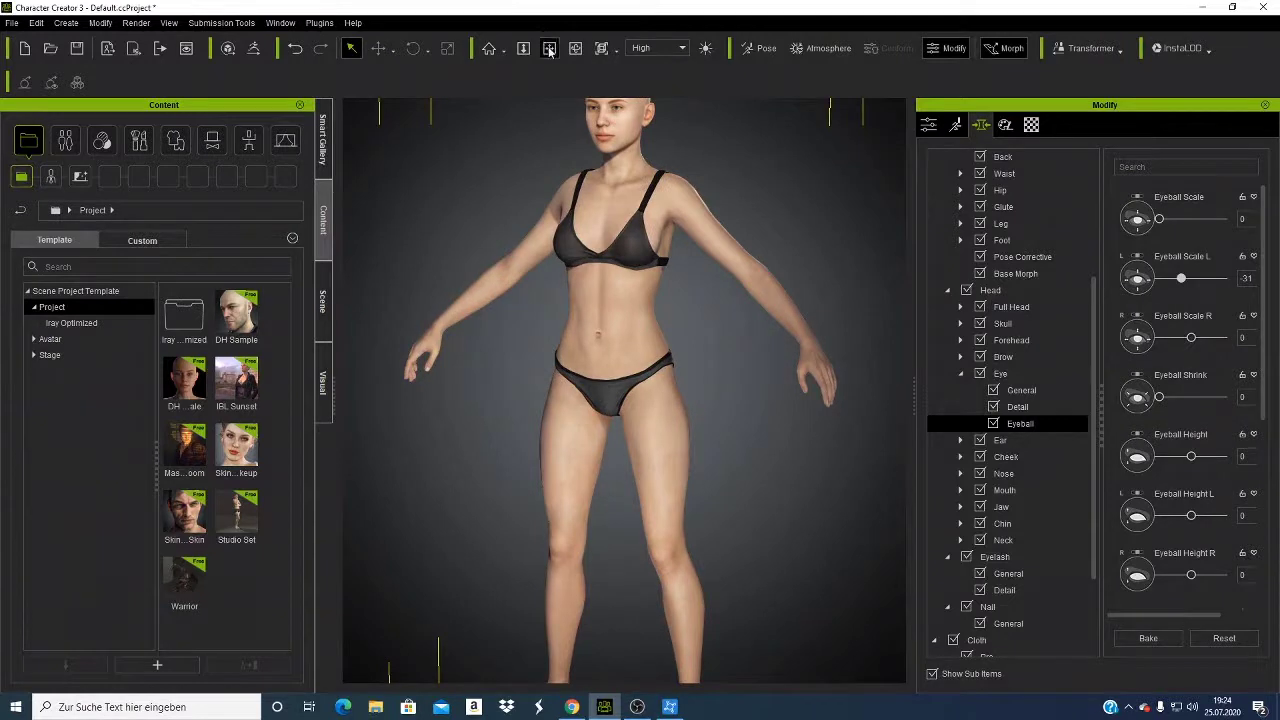
pyautogui.click(549, 48)
pyautogui.moveTo(618, 413); pyautogui.dragTo(632, 486)
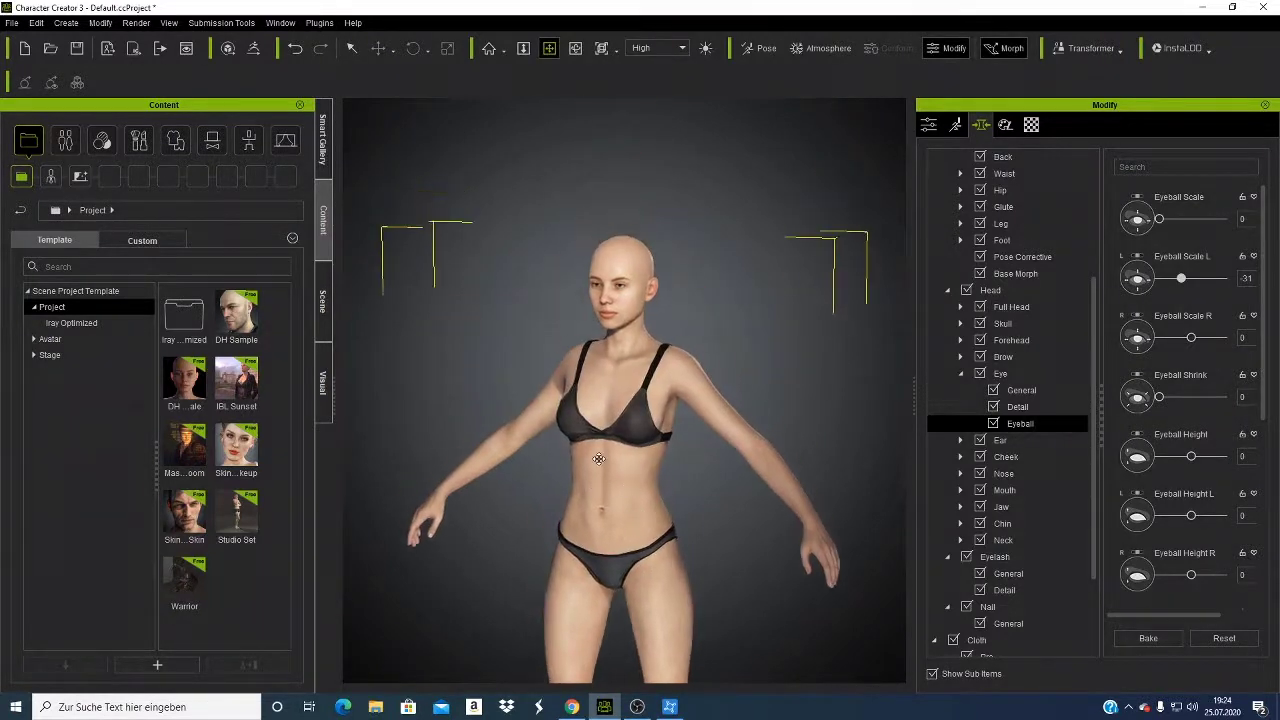
pyautogui.scroll(5, 594, 437)
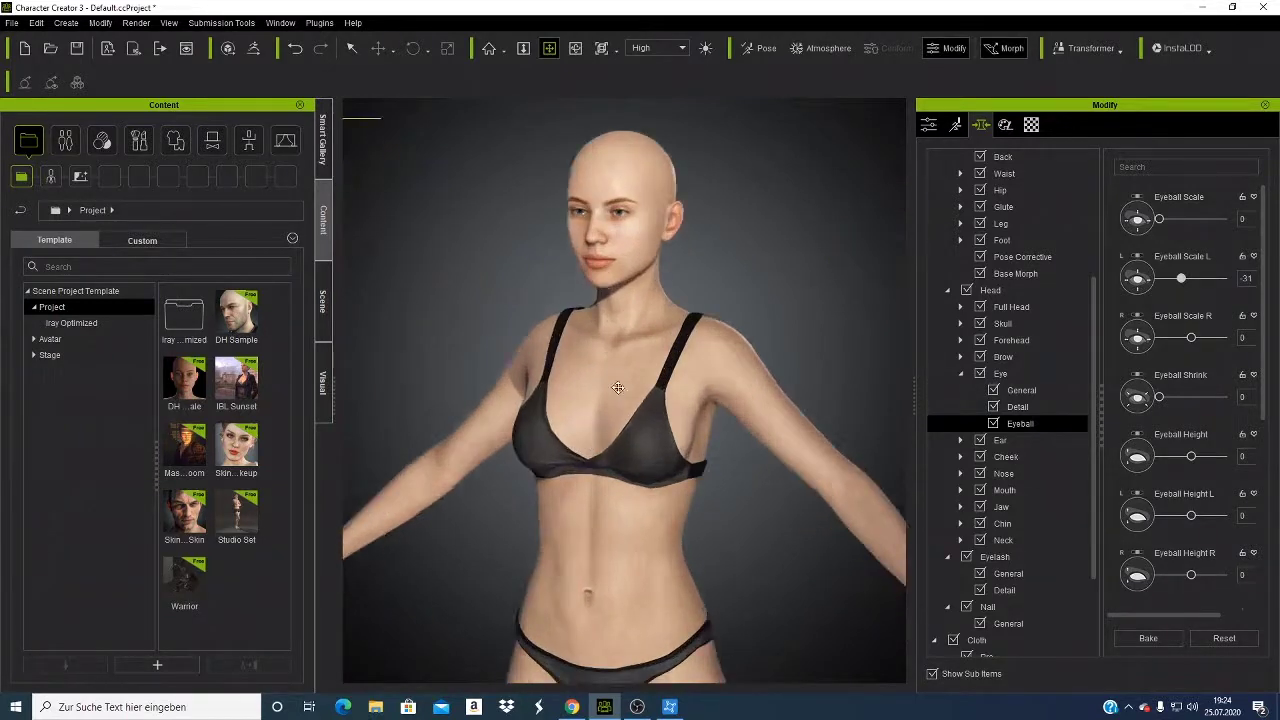
pyautogui.moveTo(621, 428); pyautogui.dragTo(623, 436)
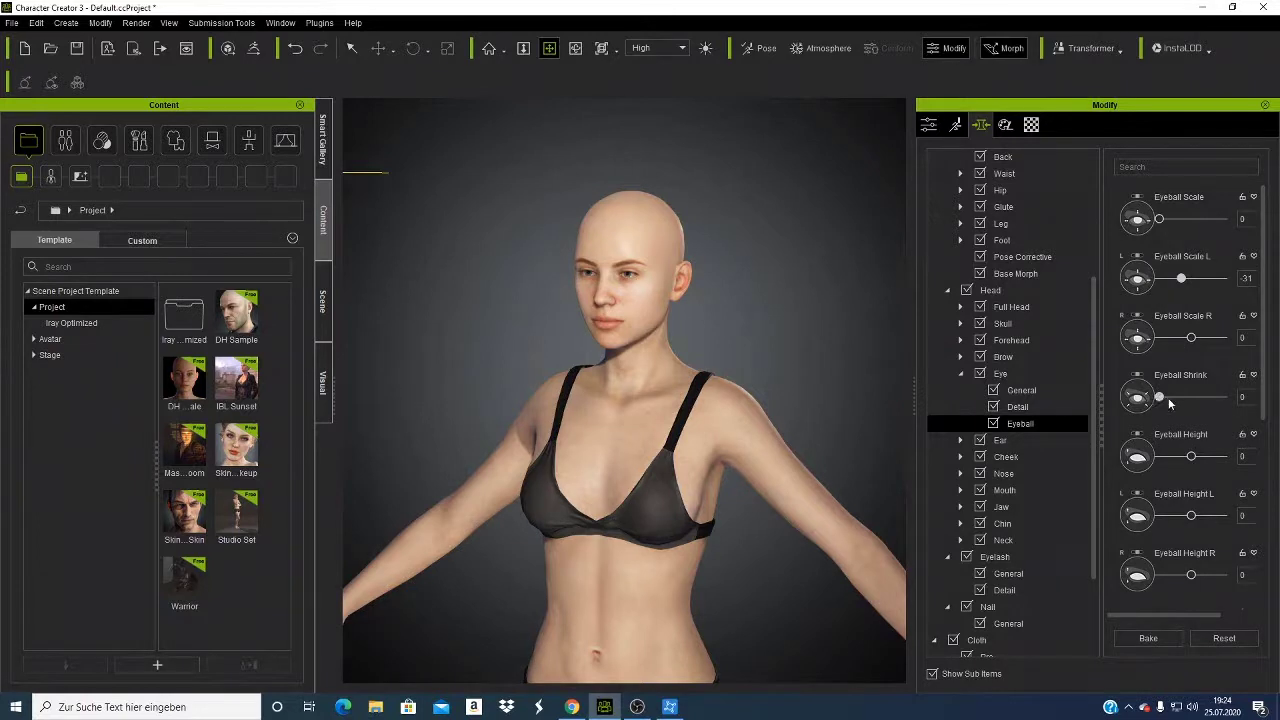
pyautogui.moveTo(1168, 397); pyautogui.dragTo(1230, 405)
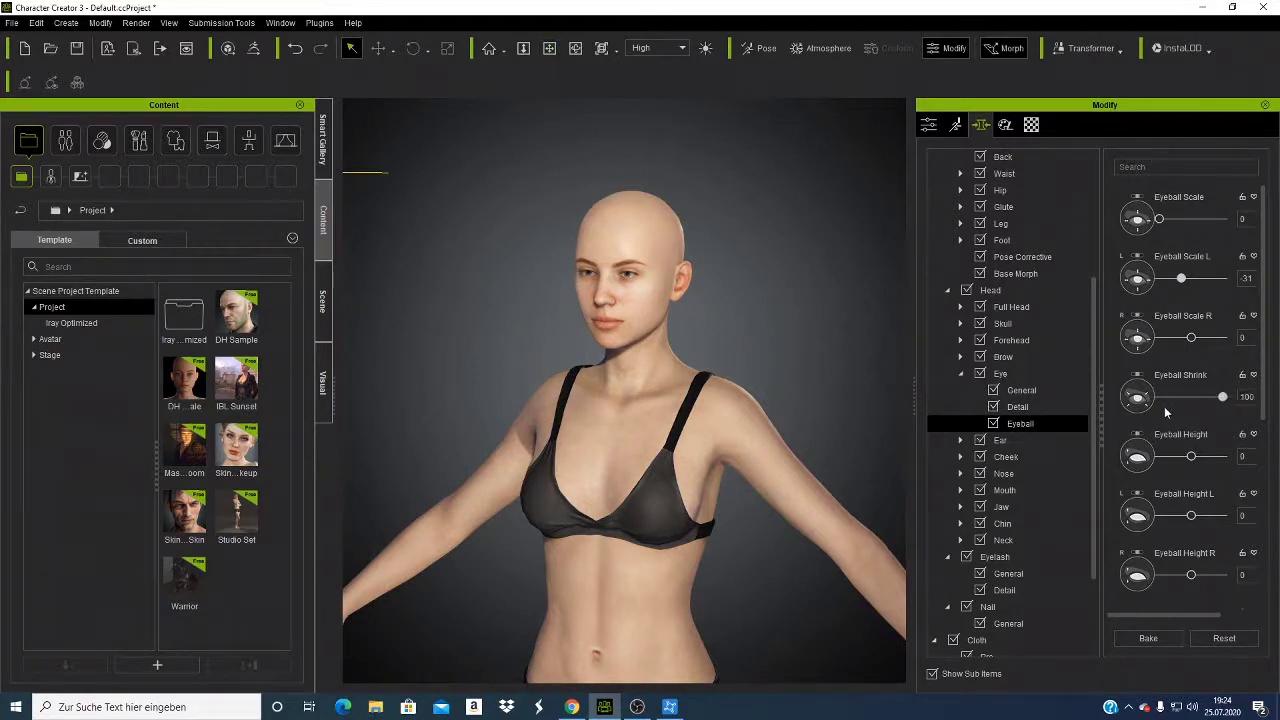
pyautogui.moveTo(1150, 410); pyautogui.dragTo(1159, 403)
pyautogui.scroll(6, 686, 342)
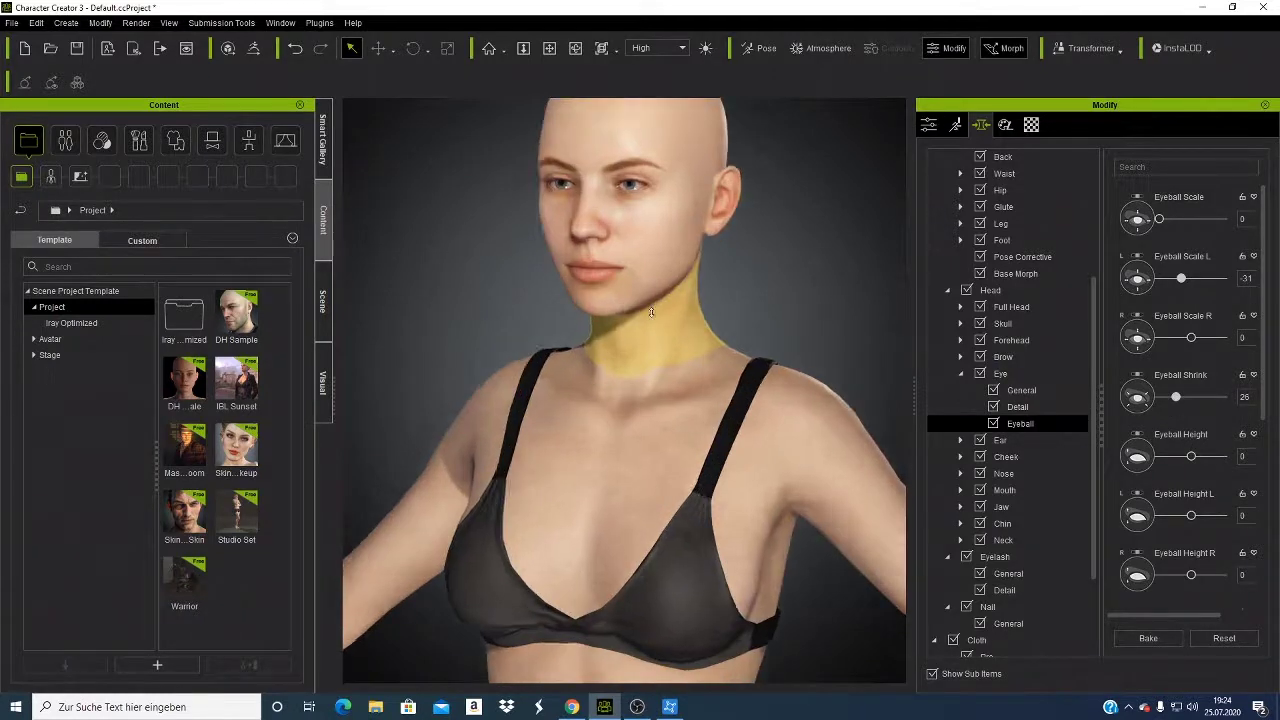
pyautogui.click(549, 48)
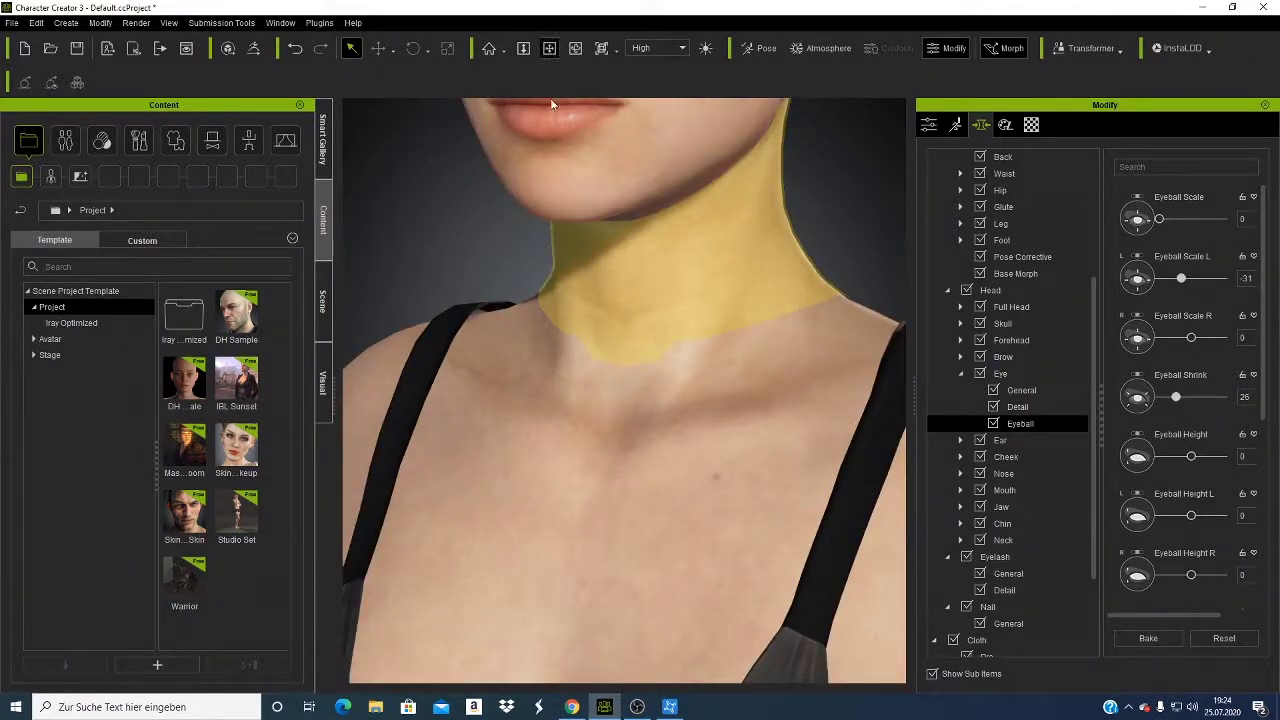
pyautogui.moveTo(666, 562); pyautogui.dragTo(655, 590)
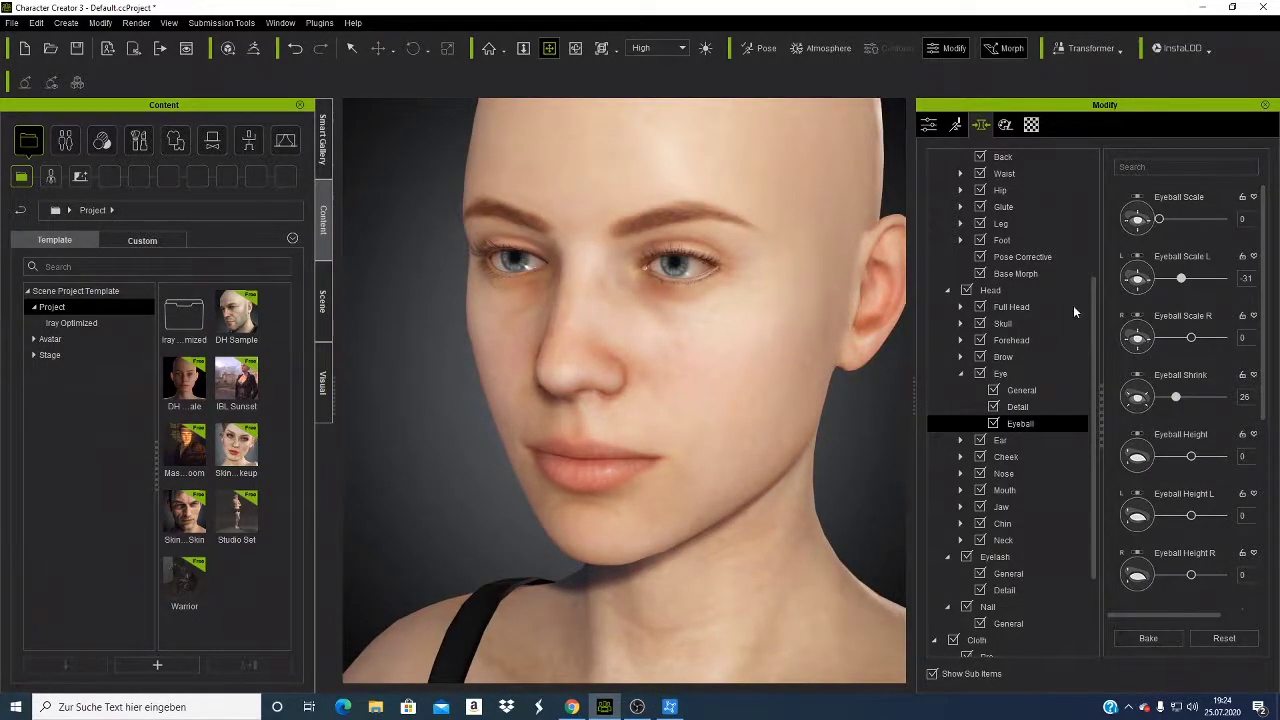
pyautogui.click(1153, 398)
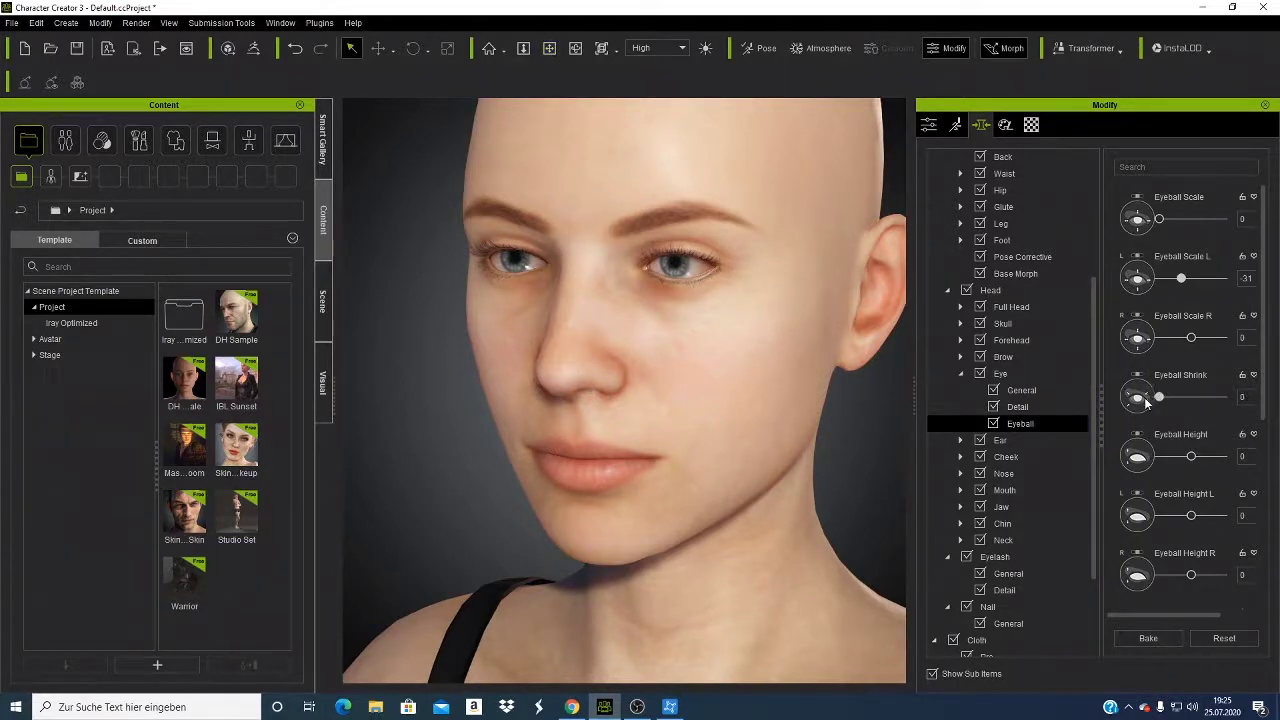
# Try the Eyeball Scale R morph at its minimum and set it to 5.
pyautogui.click(1158, 340)
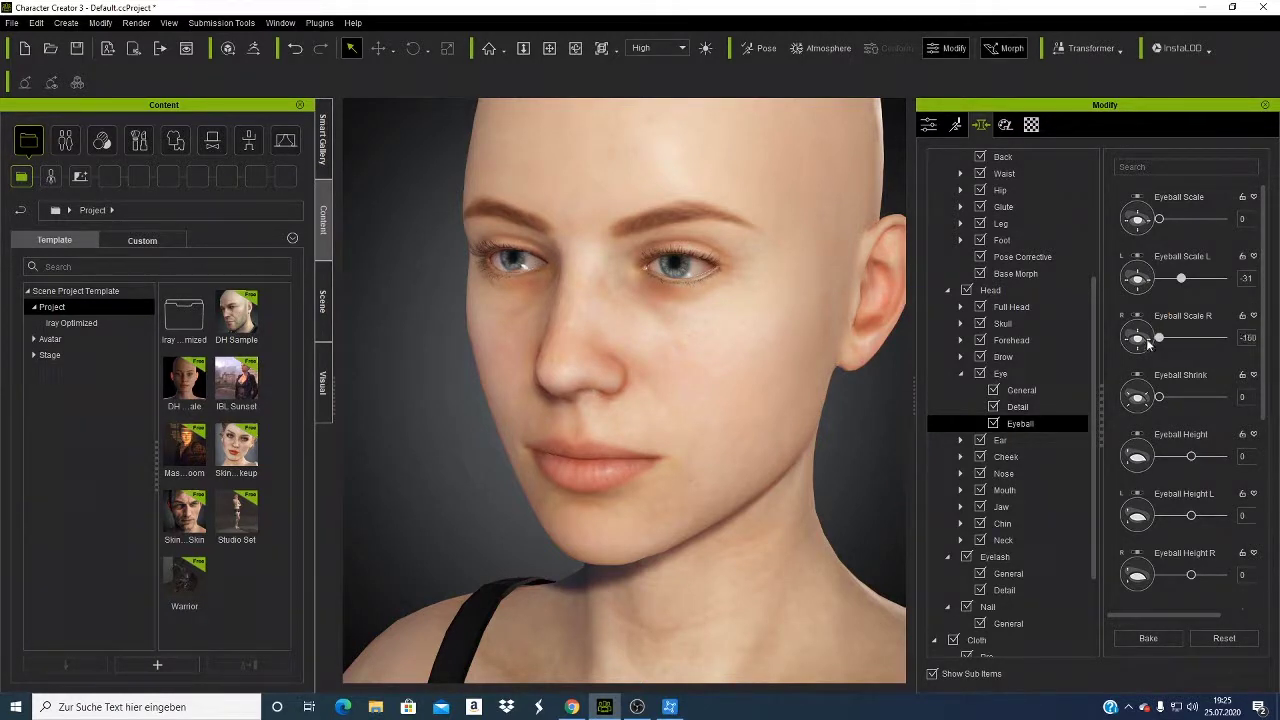
pyautogui.click(1176, 344)
pyautogui.moveTo(1178, 343); pyautogui.dragTo(1192, 341)
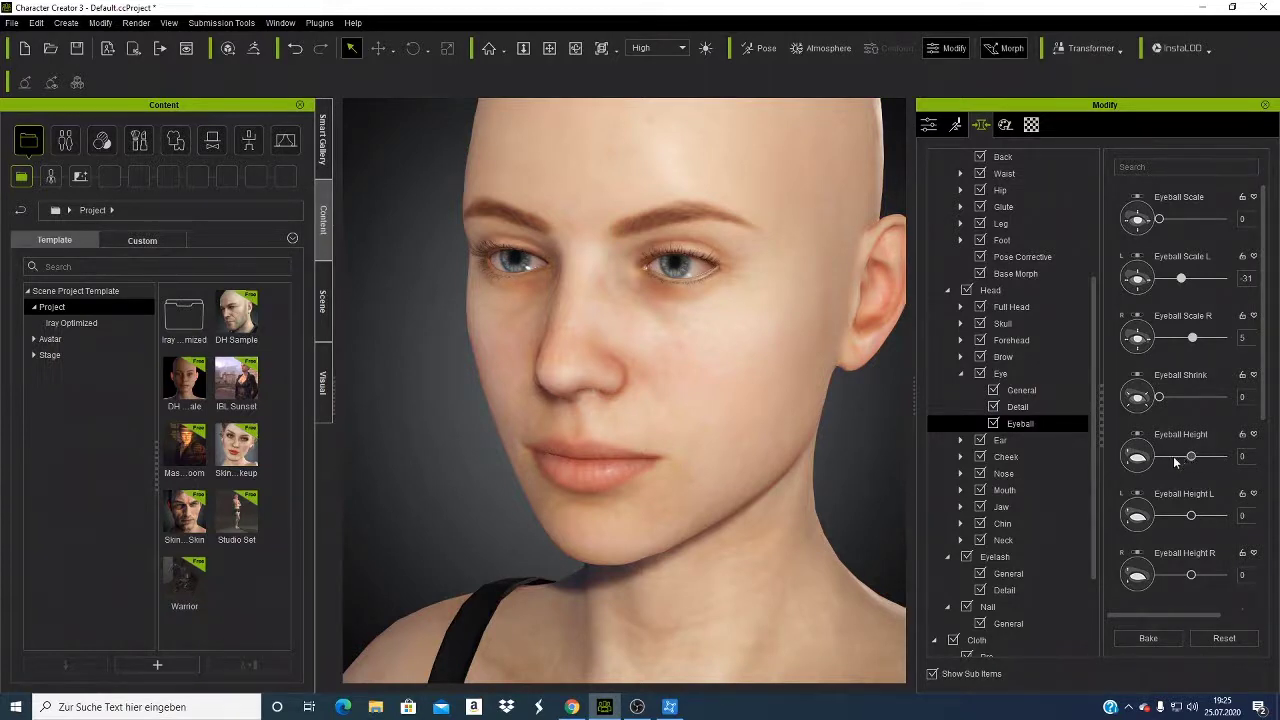
# Try the Eyeball Height morph at -100 and slightly positive values, and set it to -12.
pyautogui.moveTo(1176, 461); pyautogui.dragTo(1138, 453)
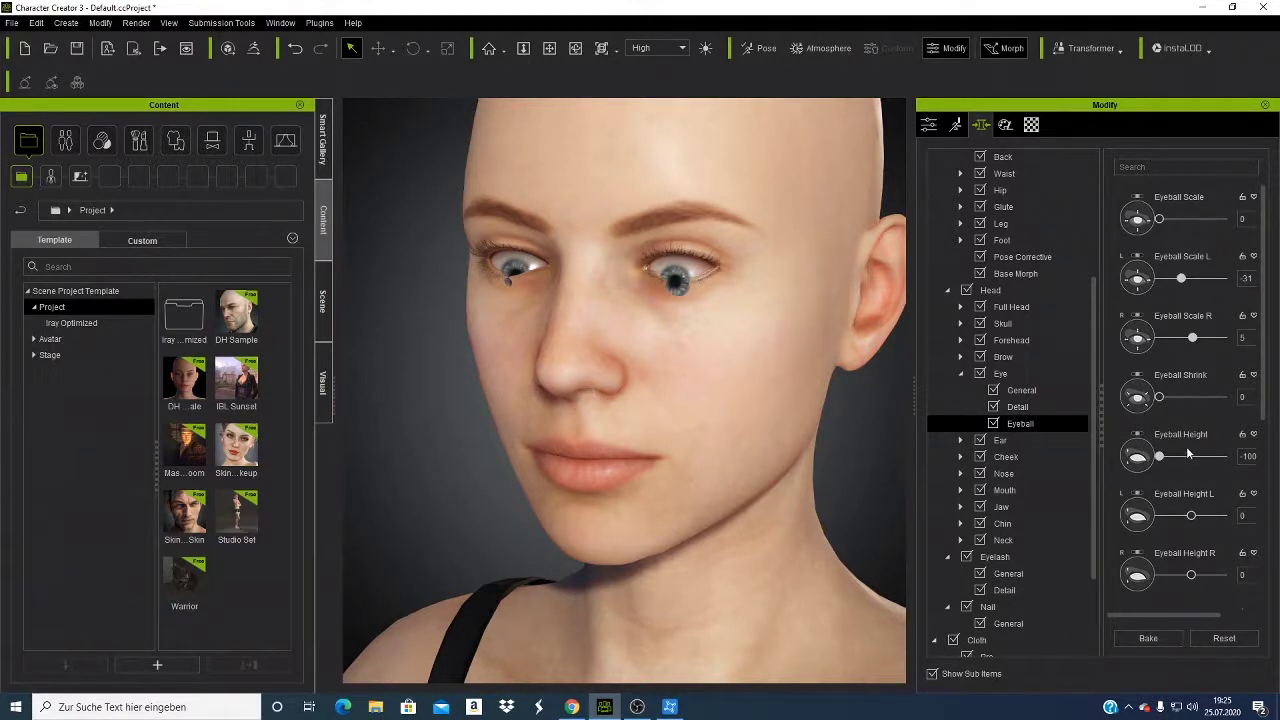
pyautogui.click(1192, 456)
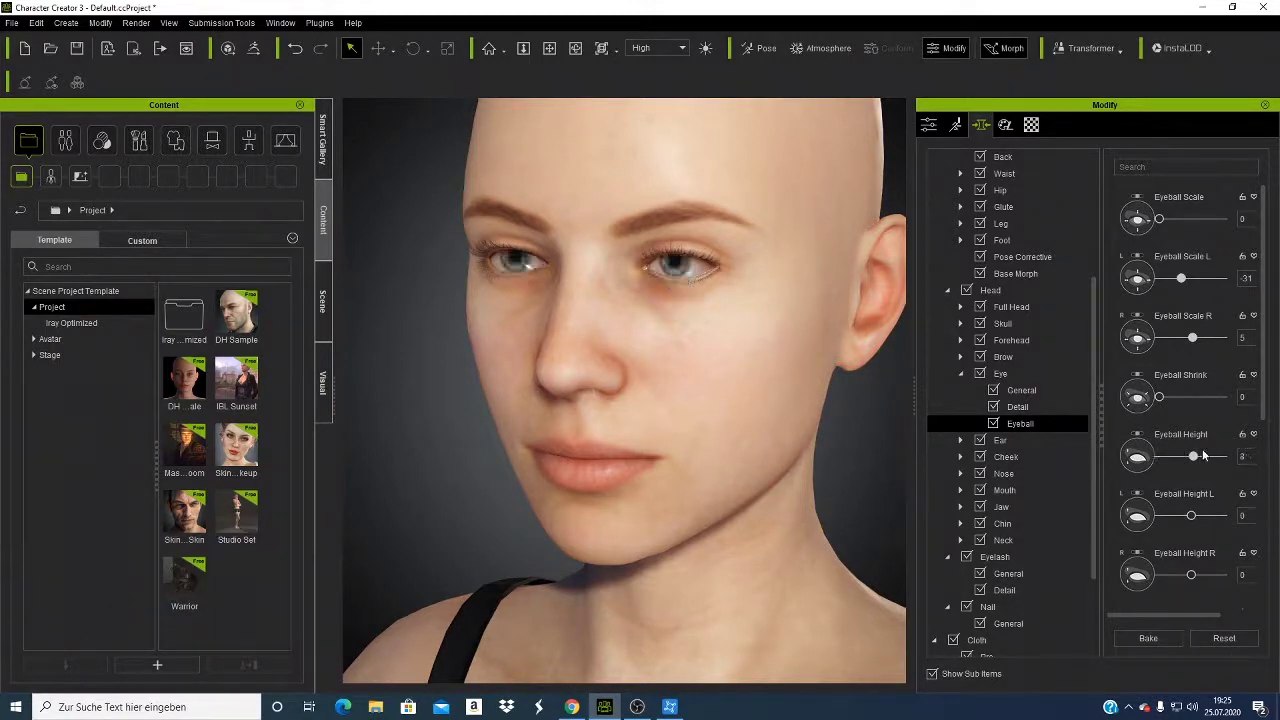
pyautogui.click(1204, 456)
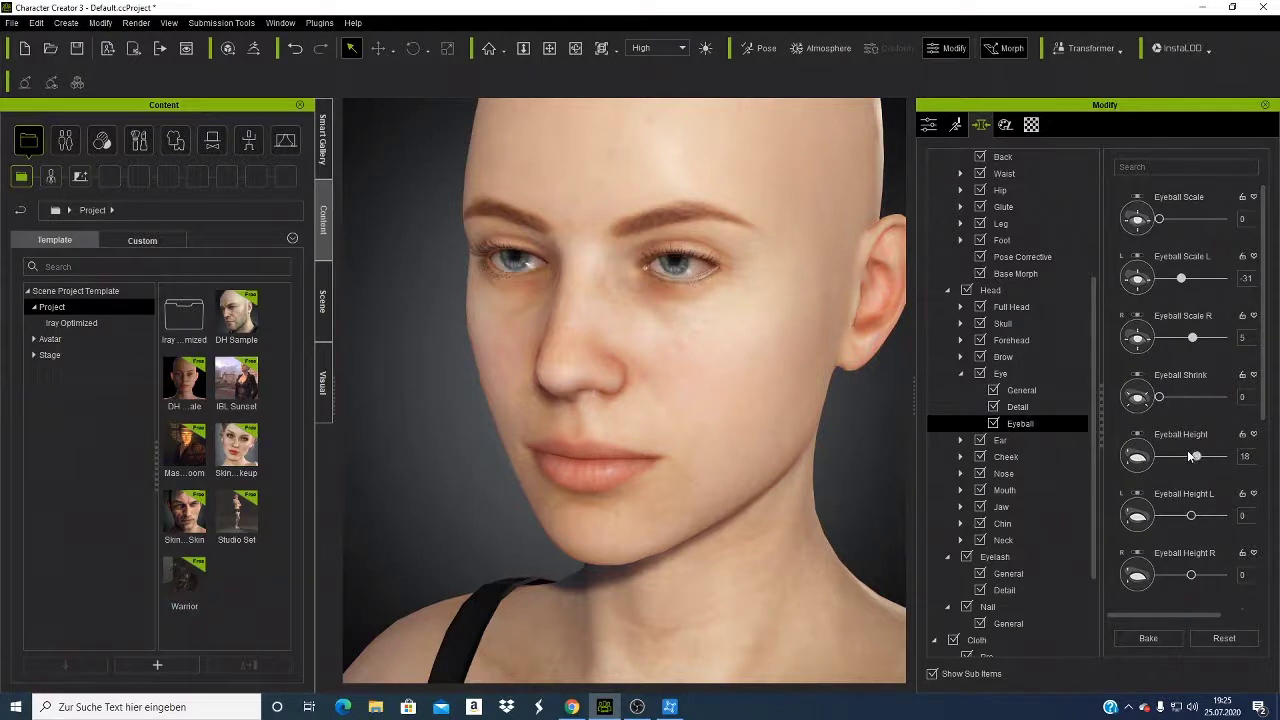
pyautogui.moveTo(1192, 456); pyautogui.dragTo(1188, 456)
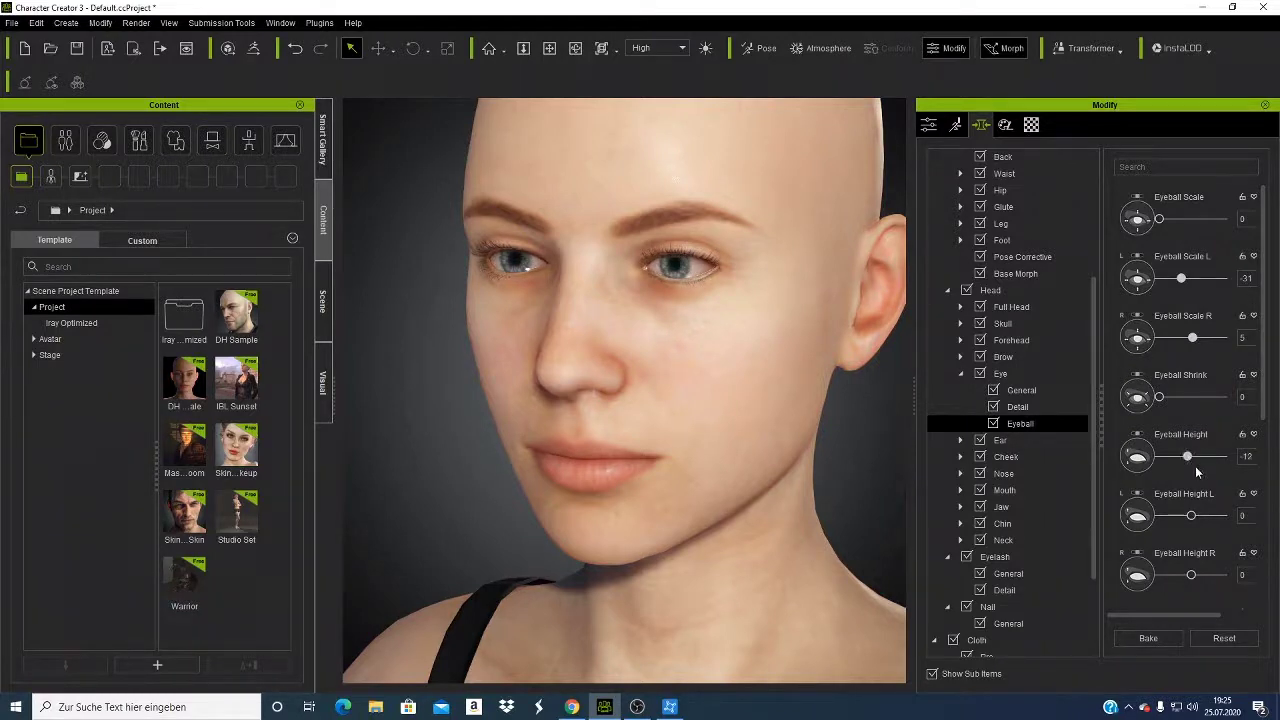
# Apply the Enchanting eyeshadow from the makeup templates and accept resetting the mixer output size to 1024.
pyautogui.click(136, 142)
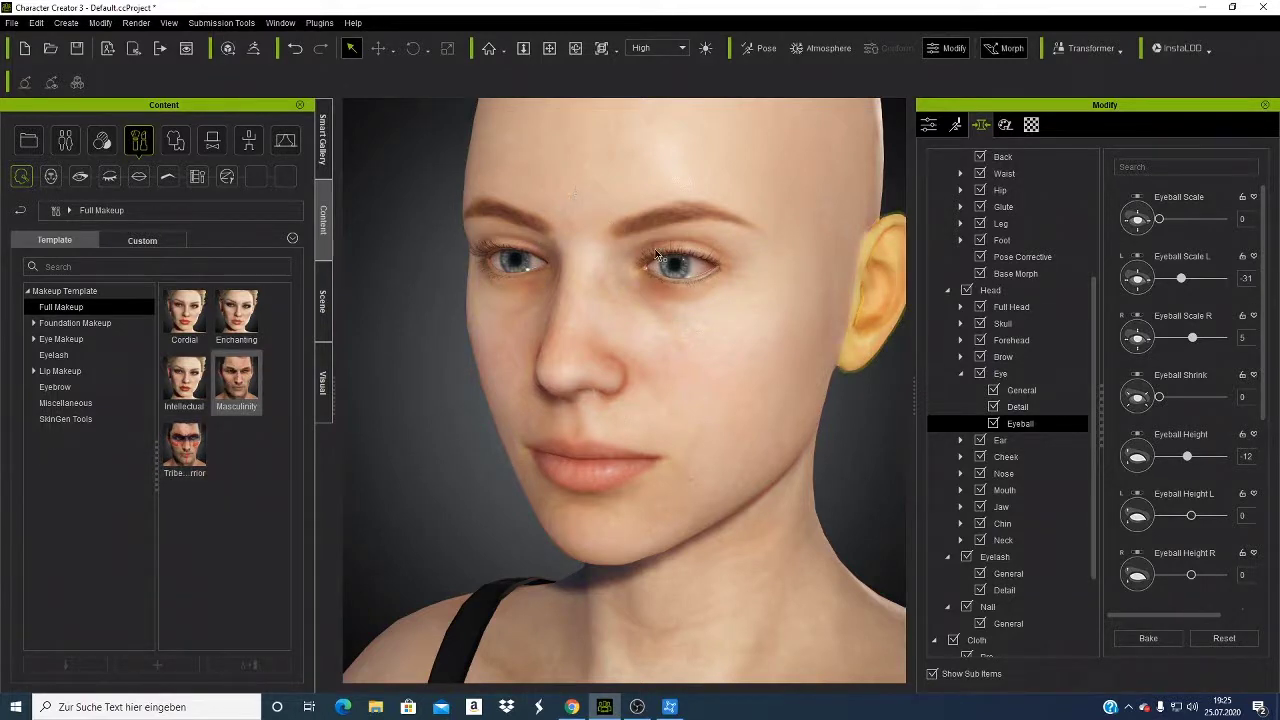
pyautogui.click(33, 340)
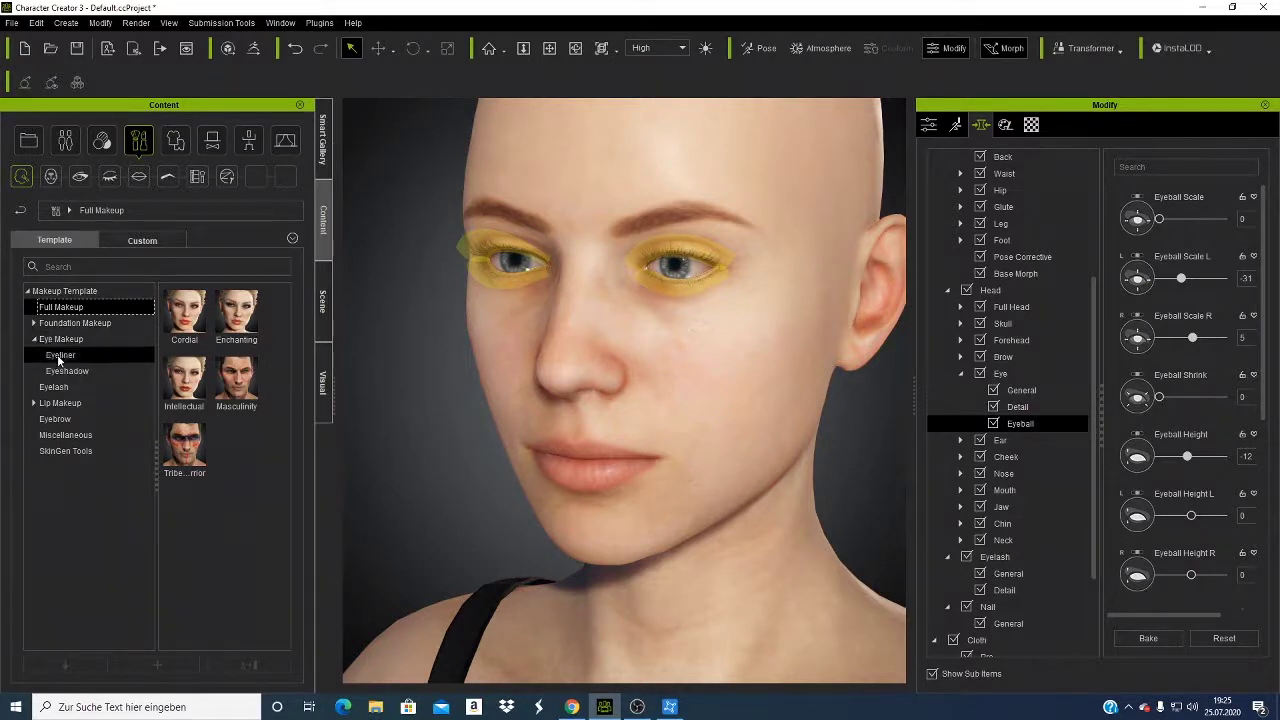
pyautogui.click(59, 356)
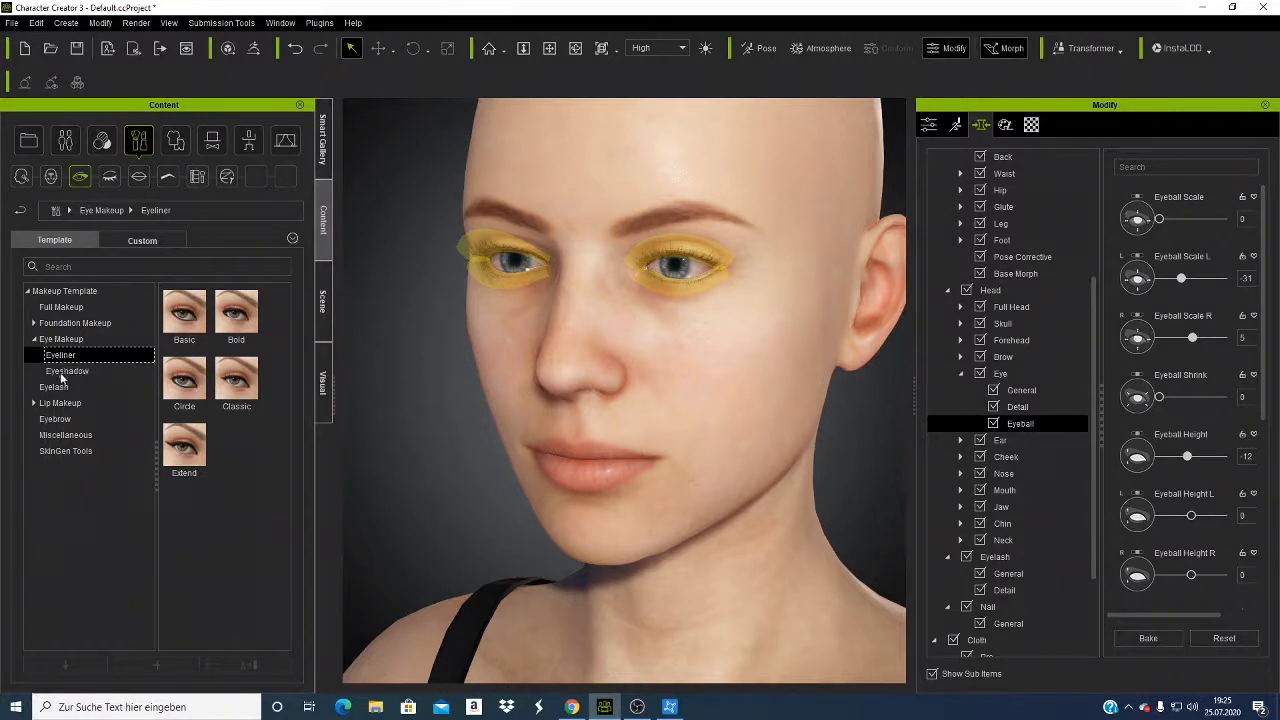
pyautogui.click(61, 373)
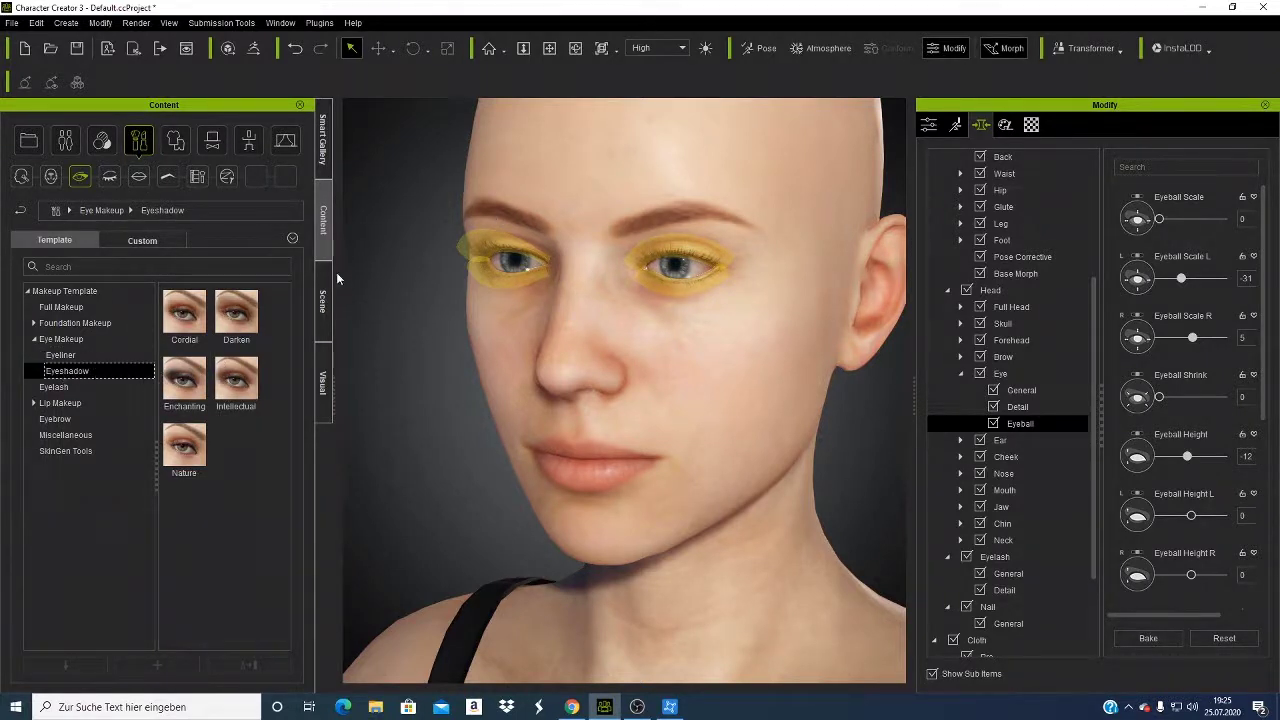
pyautogui.doubleClick(187, 383)
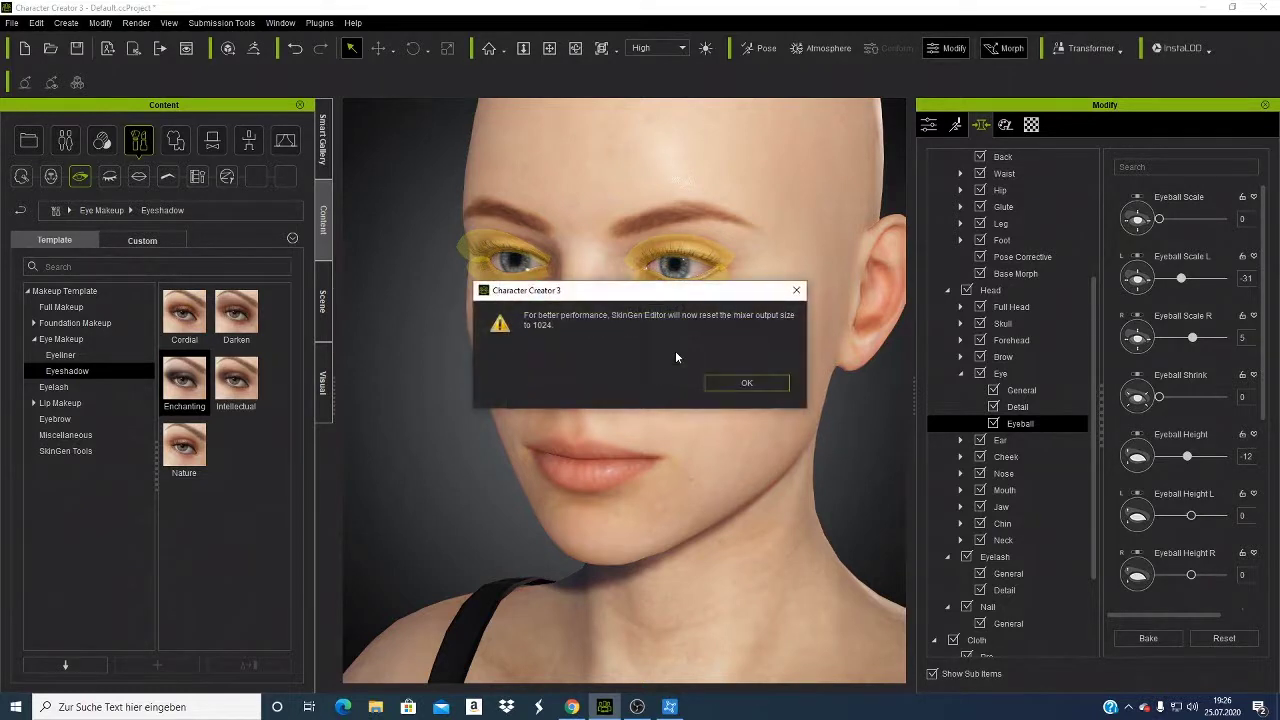
pyautogui.click(745, 383)
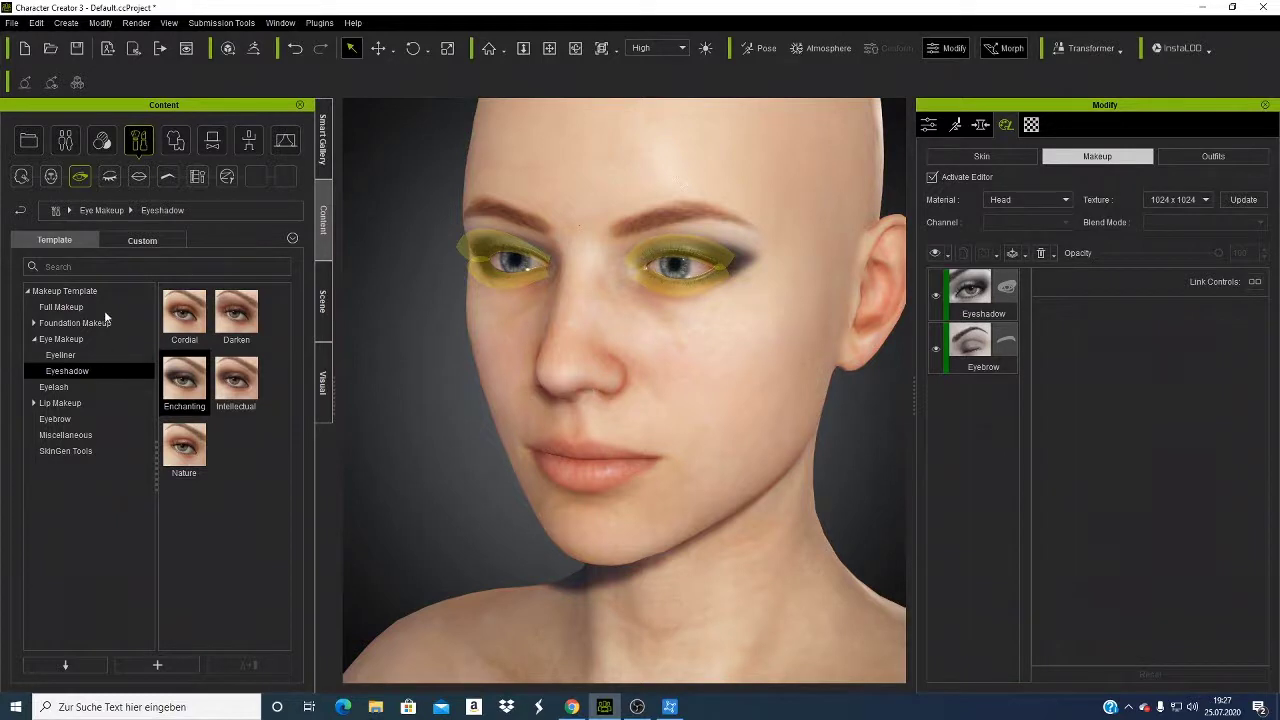
# Examine the applied eyeshadow on the face from the front and close up.
pyautogui.click(935, 349)
pyautogui.click(575, 50)
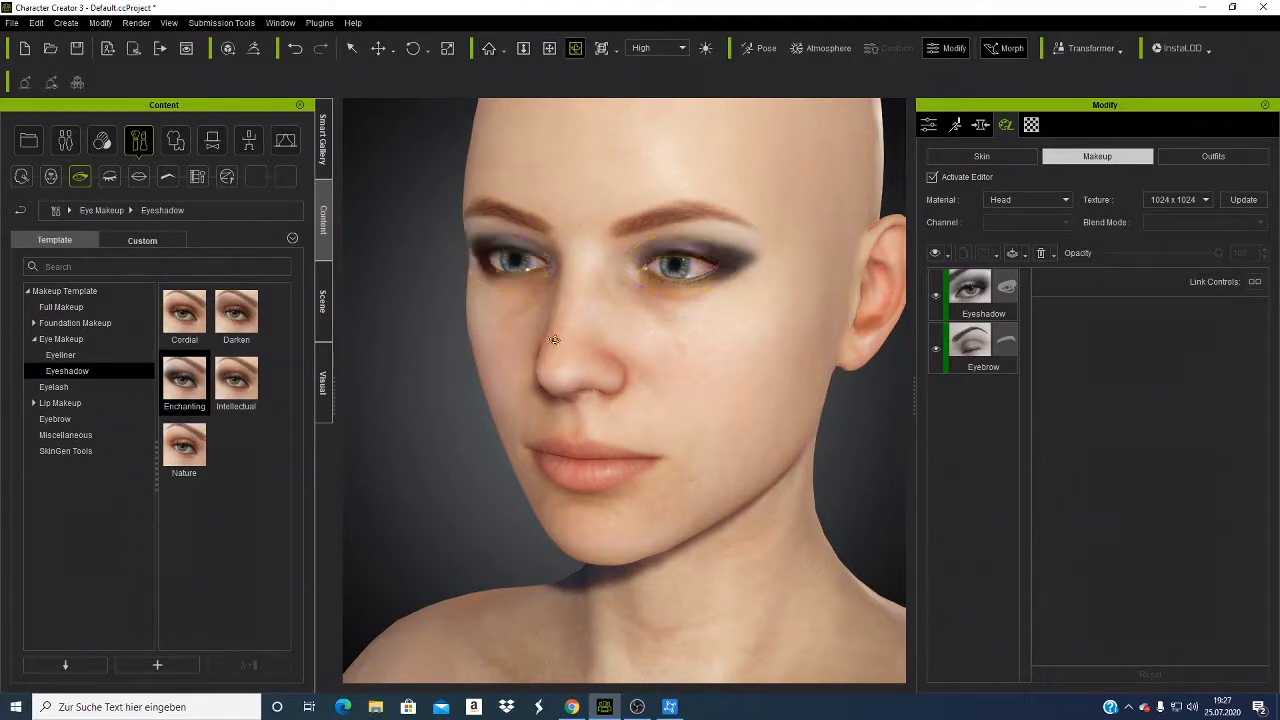
pyautogui.moveTo(714, 348); pyautogui.dragTo(623, 378)
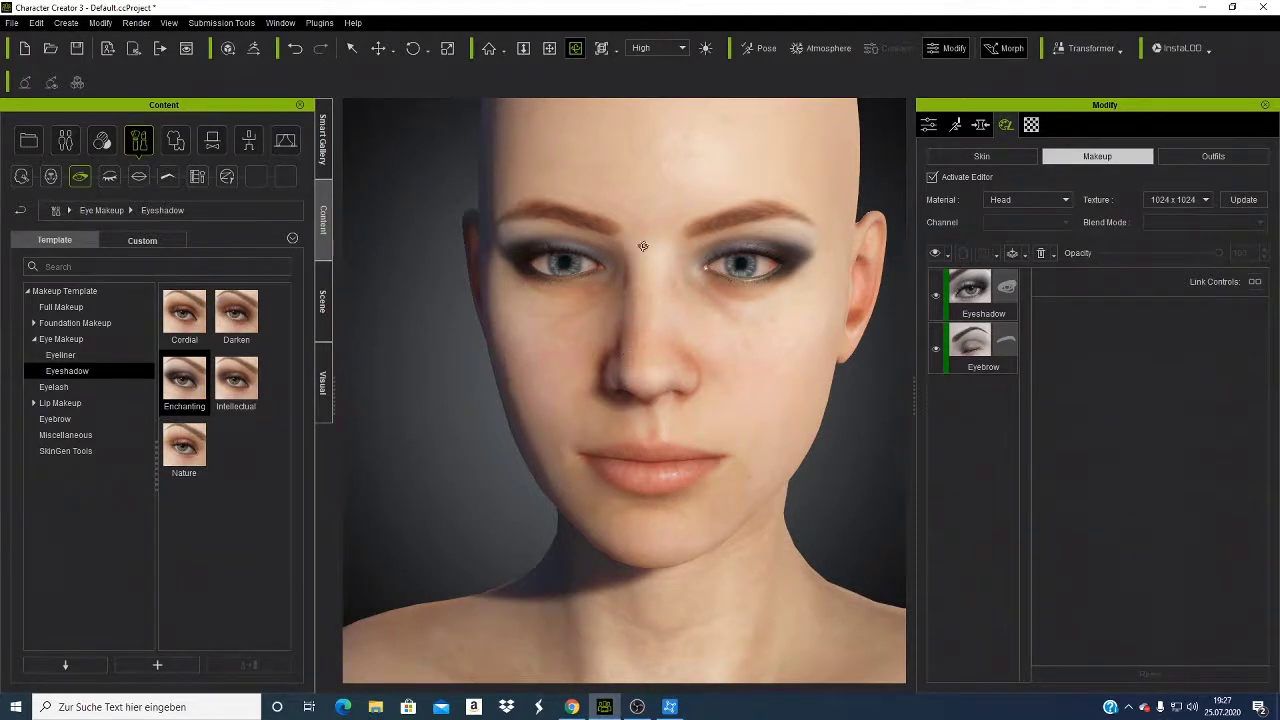
pyautogui.scroll(5, 656, 205)
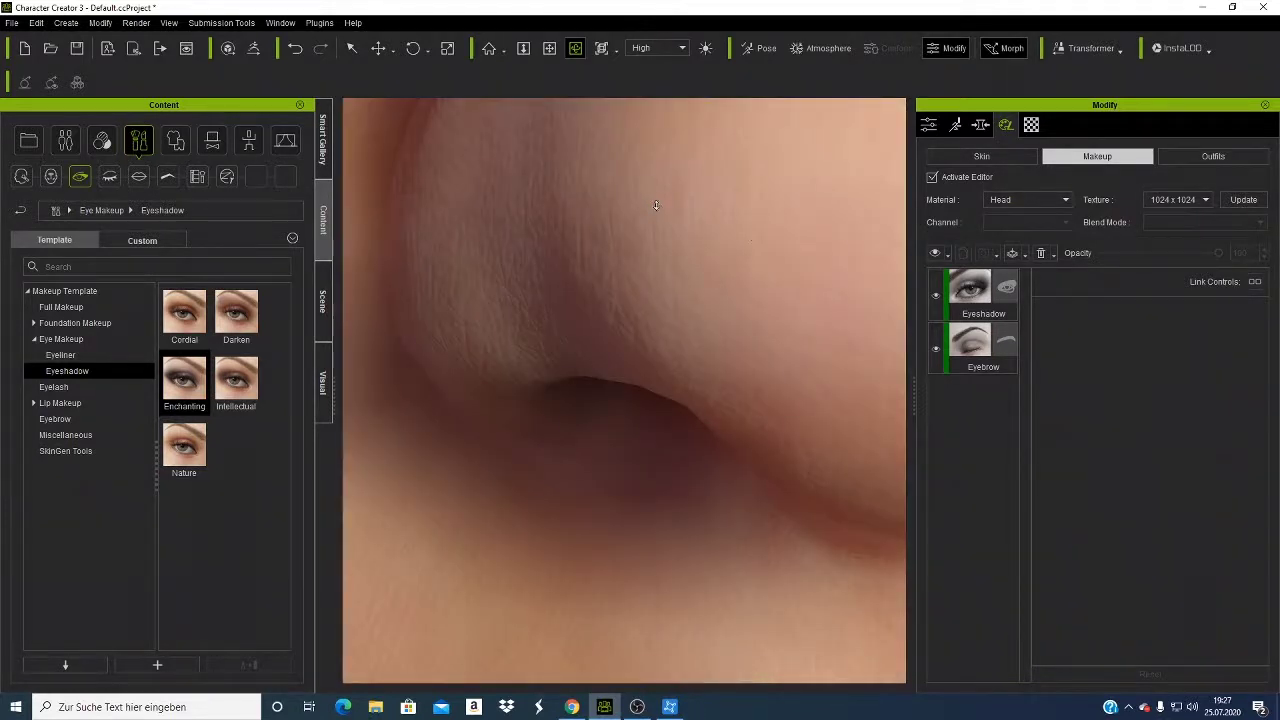
pyautogui.scroll(-5, 656, 205)
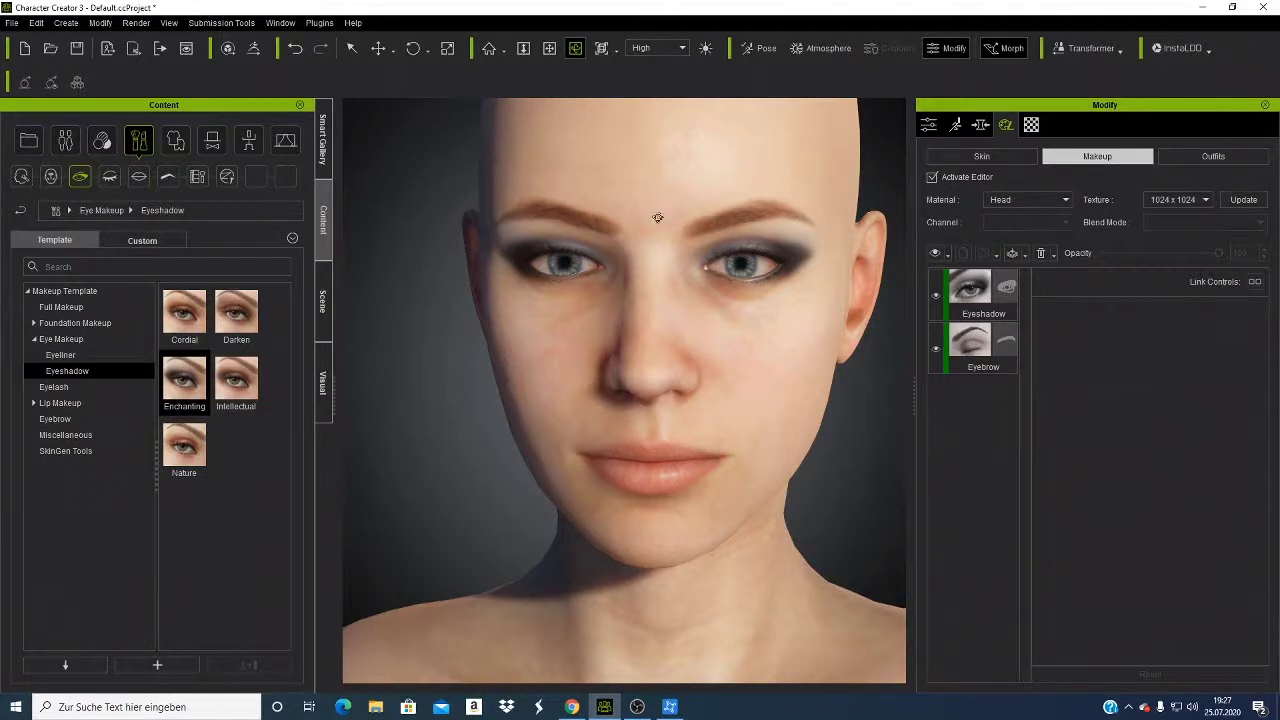
pyautogui.click(550, 49)
pyautogui.moveTo(634, 369); pyautogui.dragTo(617, 410)
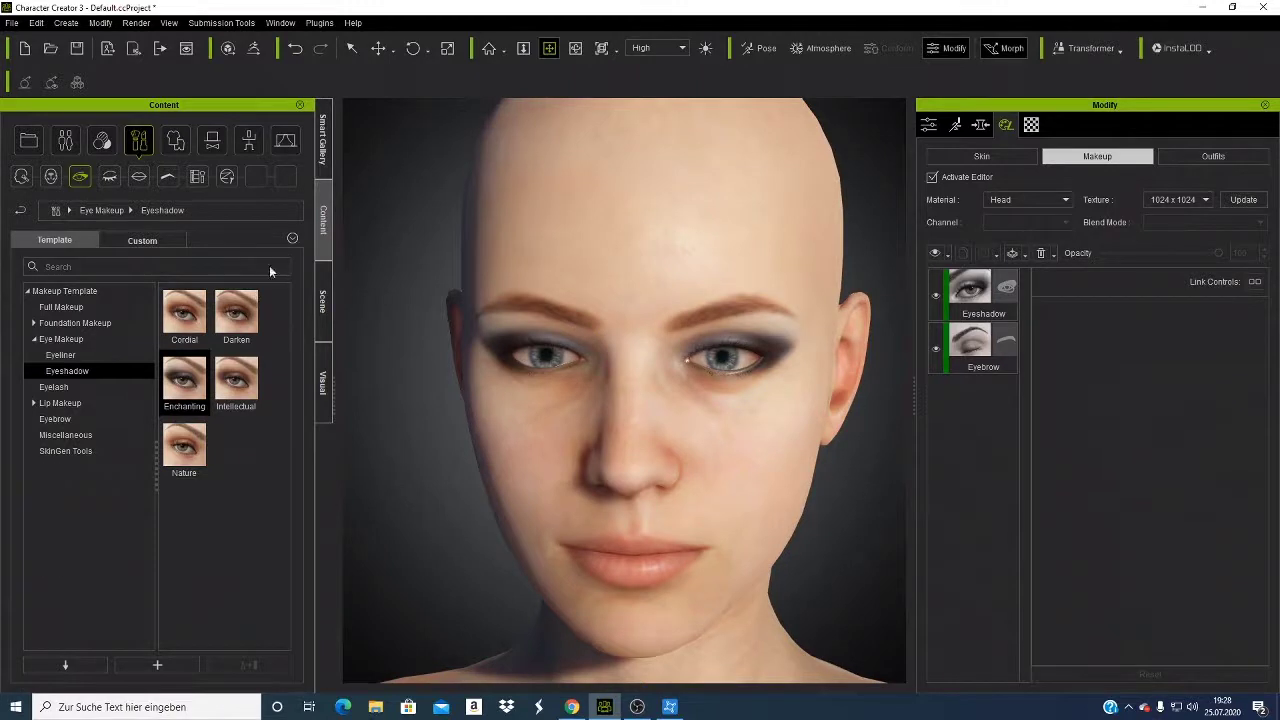
# Apply the "Heav...ower" lip makeup shape to the character's lips.
pyautogui.click(33, 403)
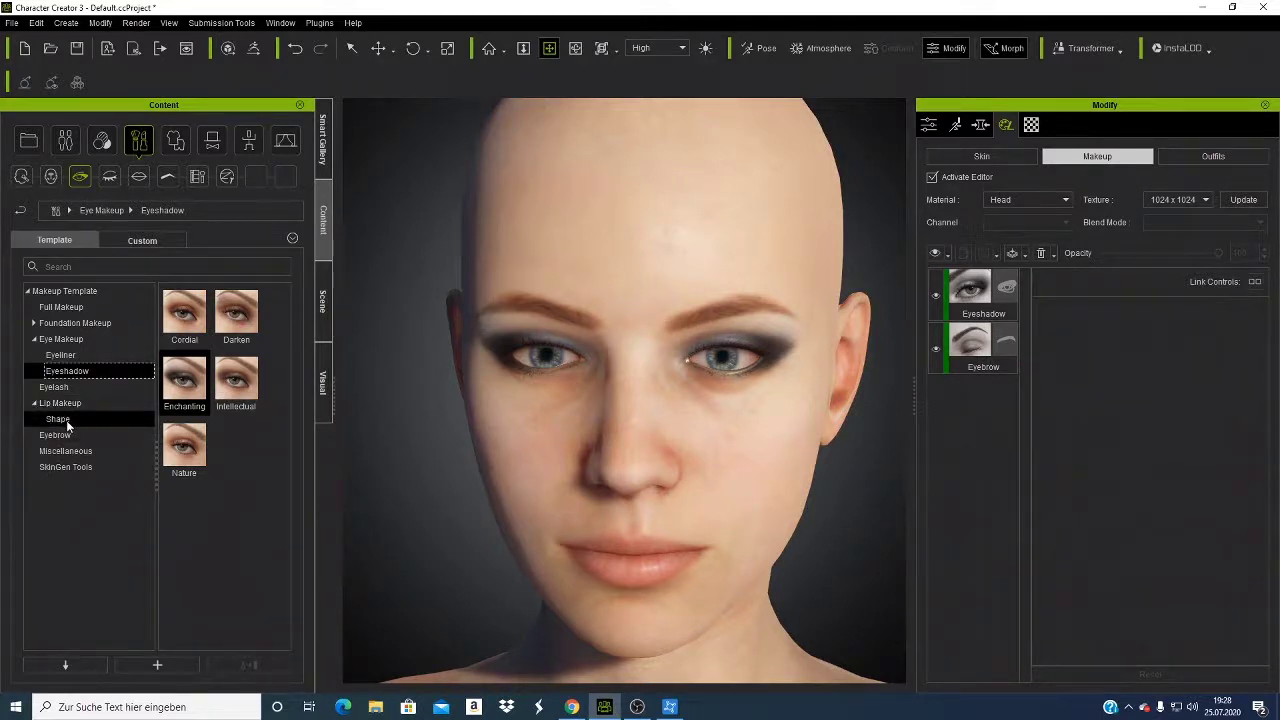
pyautogui.click(58, 419)
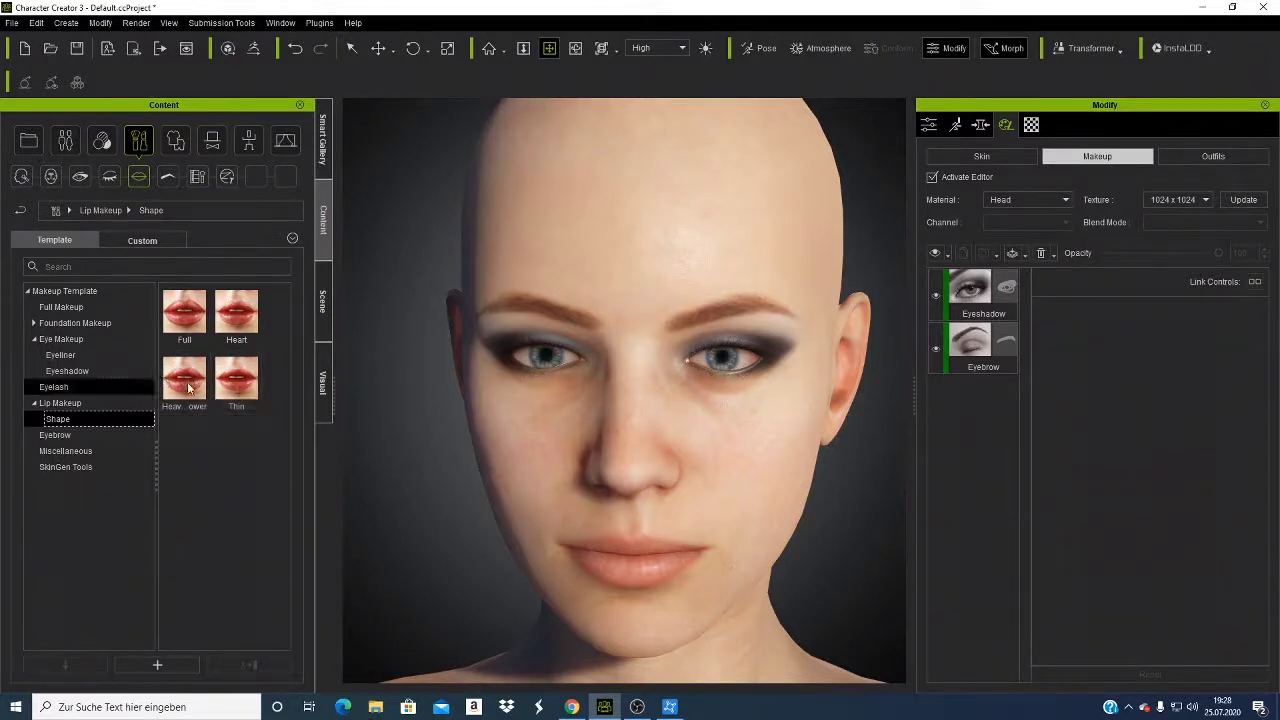
pyautogui.doubleClick(190, 388)
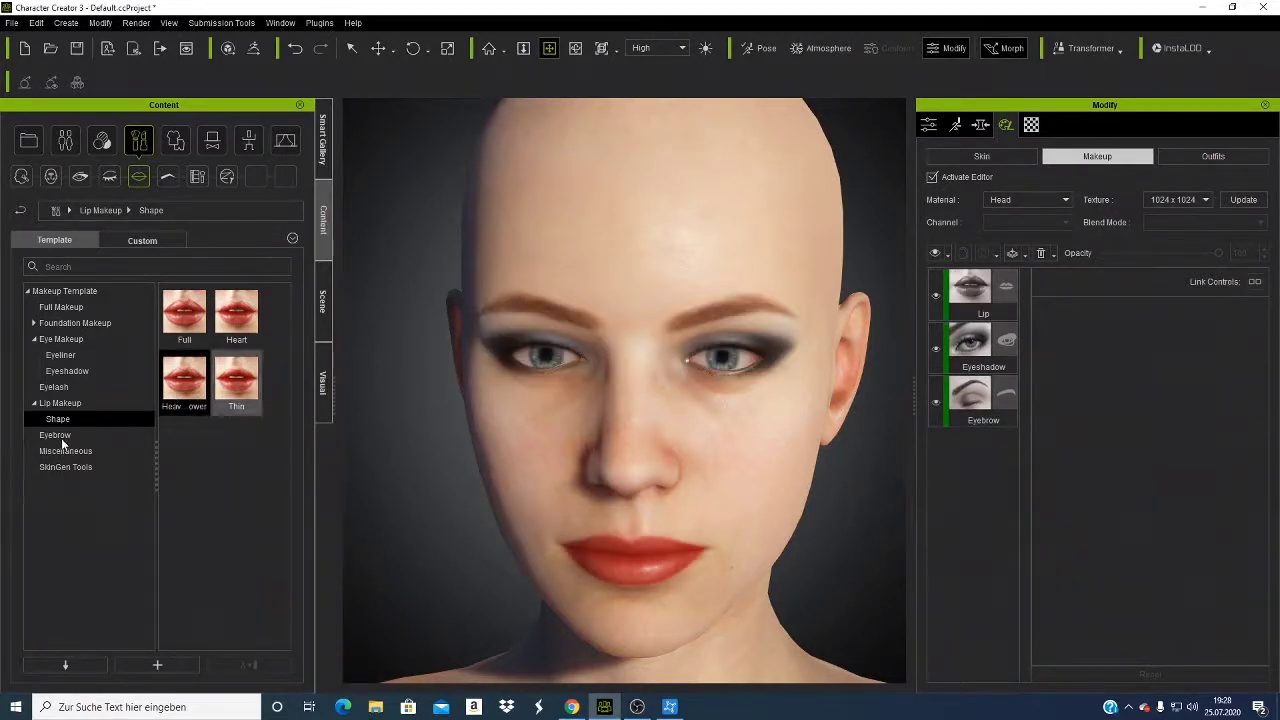
# Browse the Eyelash, SkinGen Tools and Miscellaneous makeup templates and apply the blue "Eye ...t_01" eye paint.
pyautogui.click(54, 387)
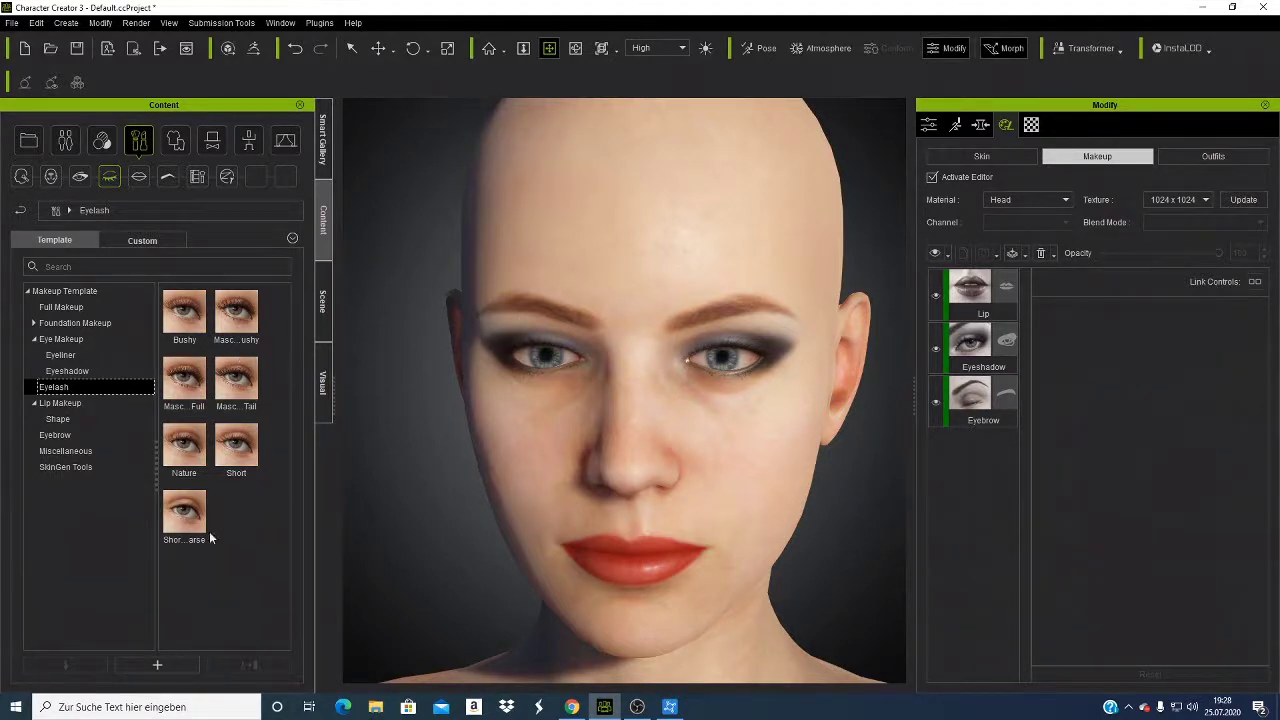
pyautogui.click(70, 466)
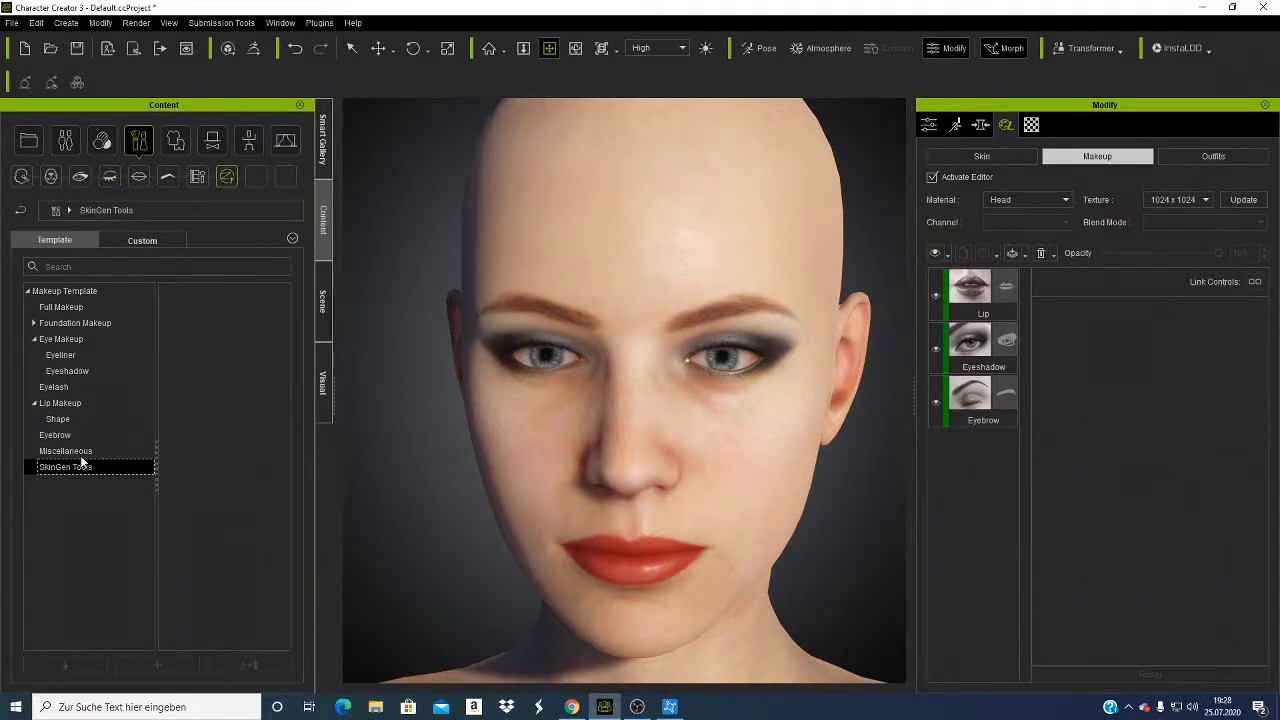
pyautogui.click(82, 455)
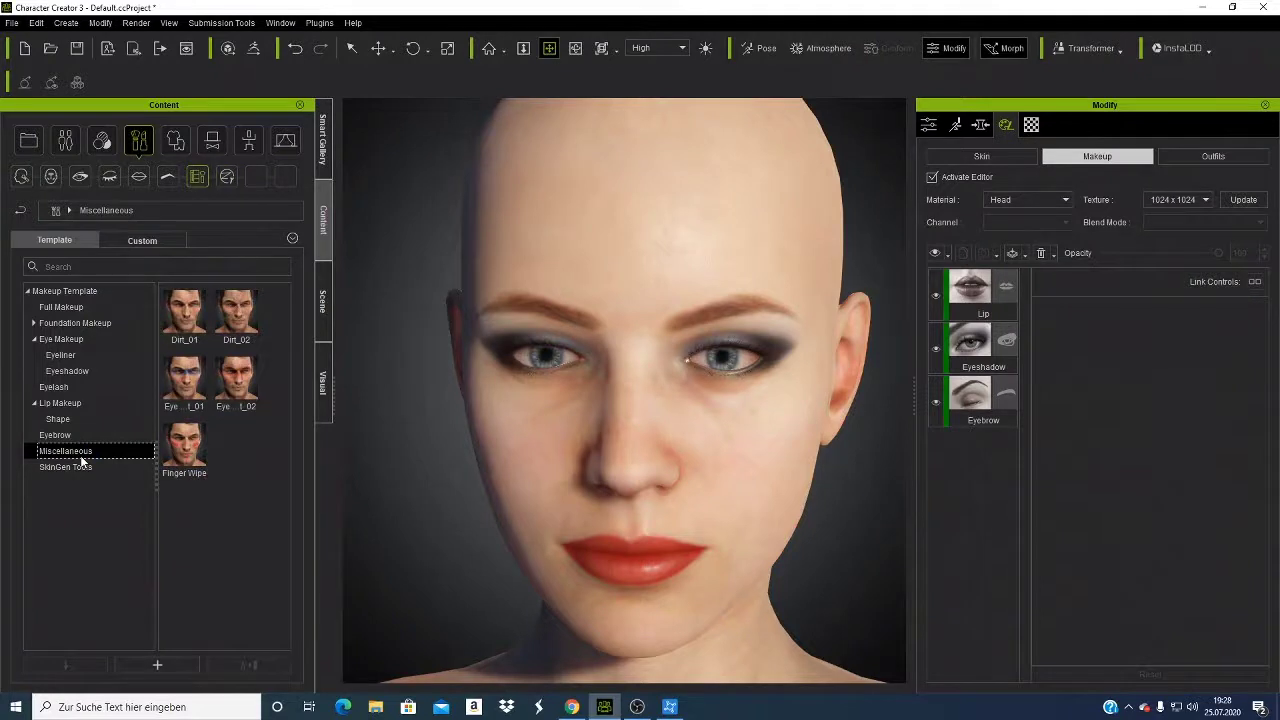
pyautogui.doubleClick(187, 383)
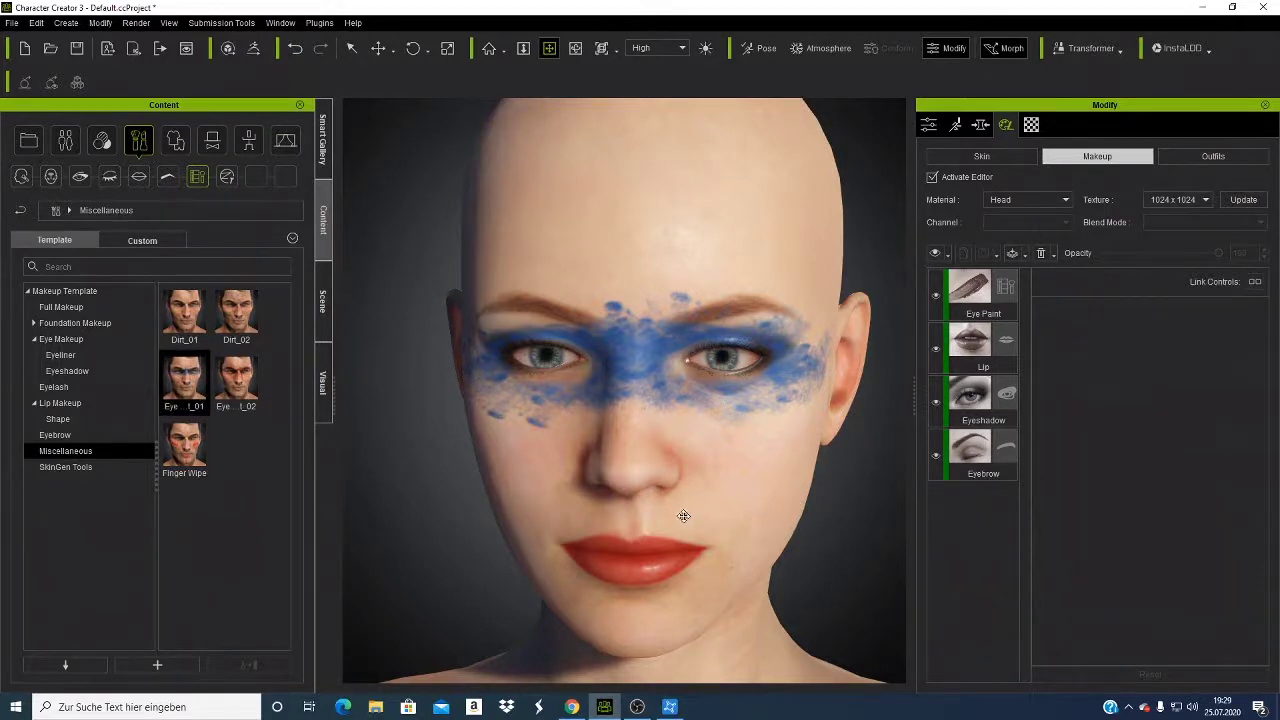
pyautogui.moveTo(657, 510); pyautogui.dragTo(697, 510, button='right')
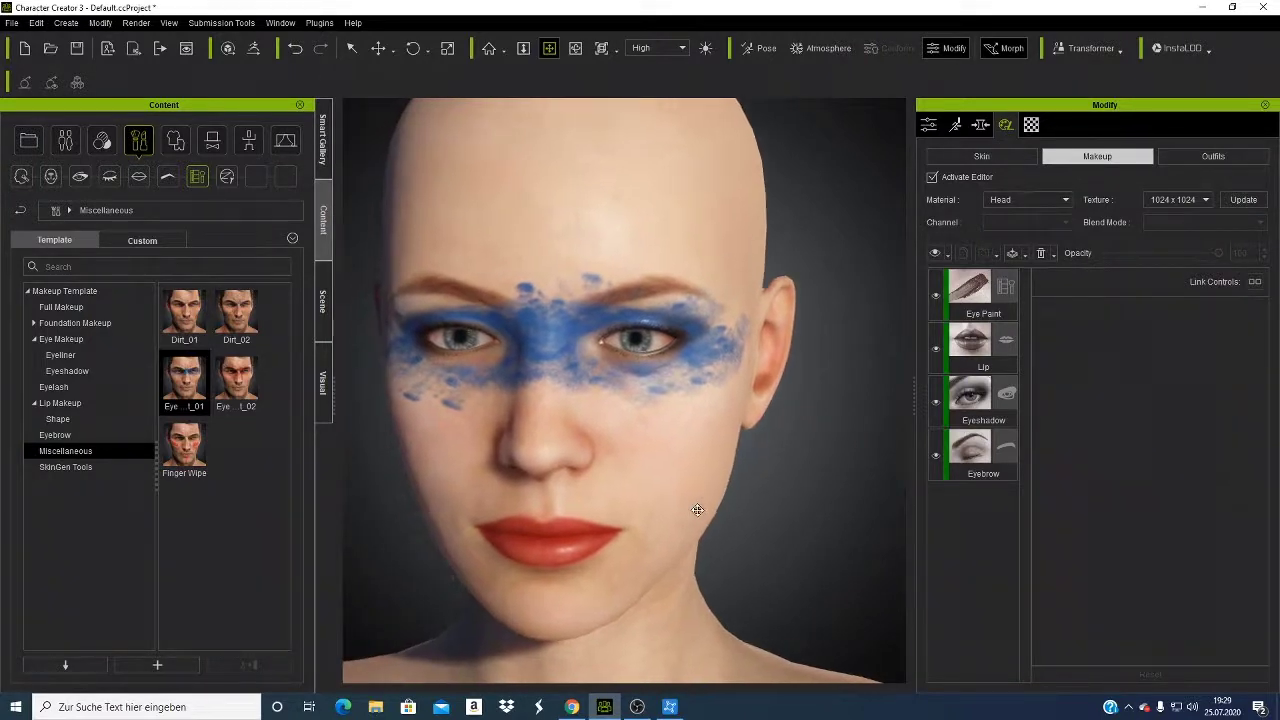
# Compare the head's skin layers with its makeup layers and finish on the skin layers.
pyautogui.click(984, 159)
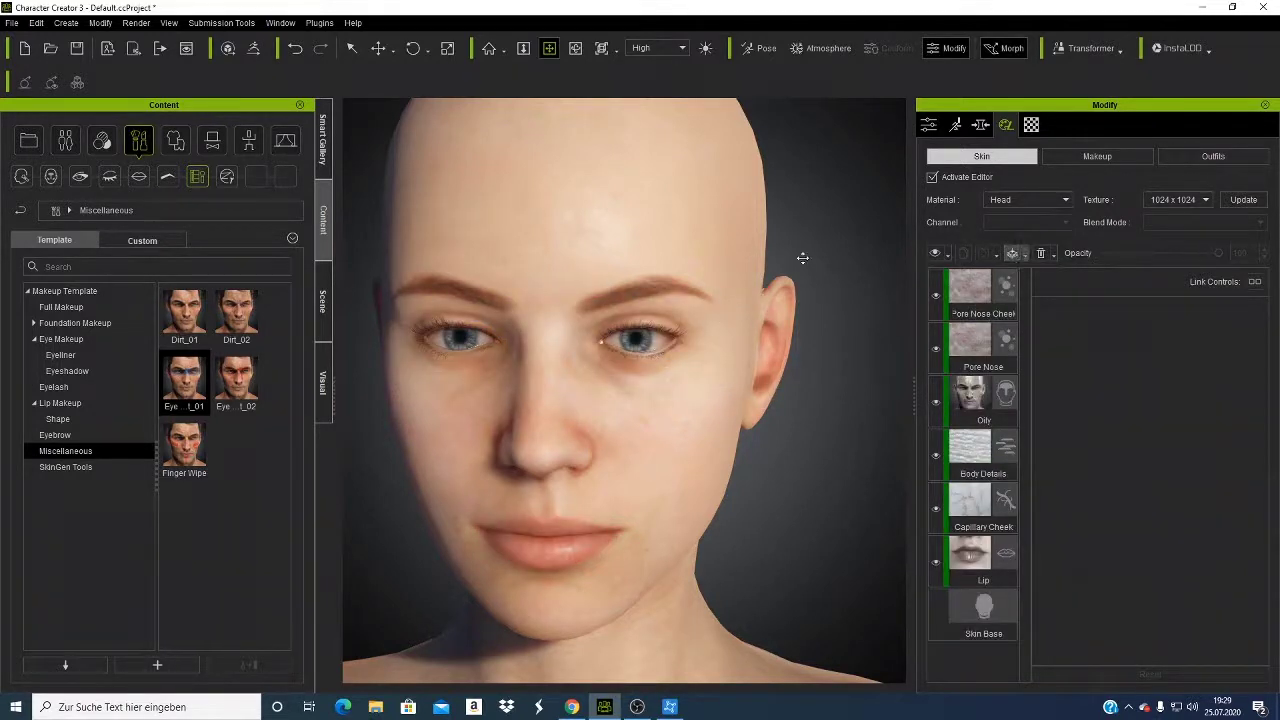
pyautogui.click(1112, 158)
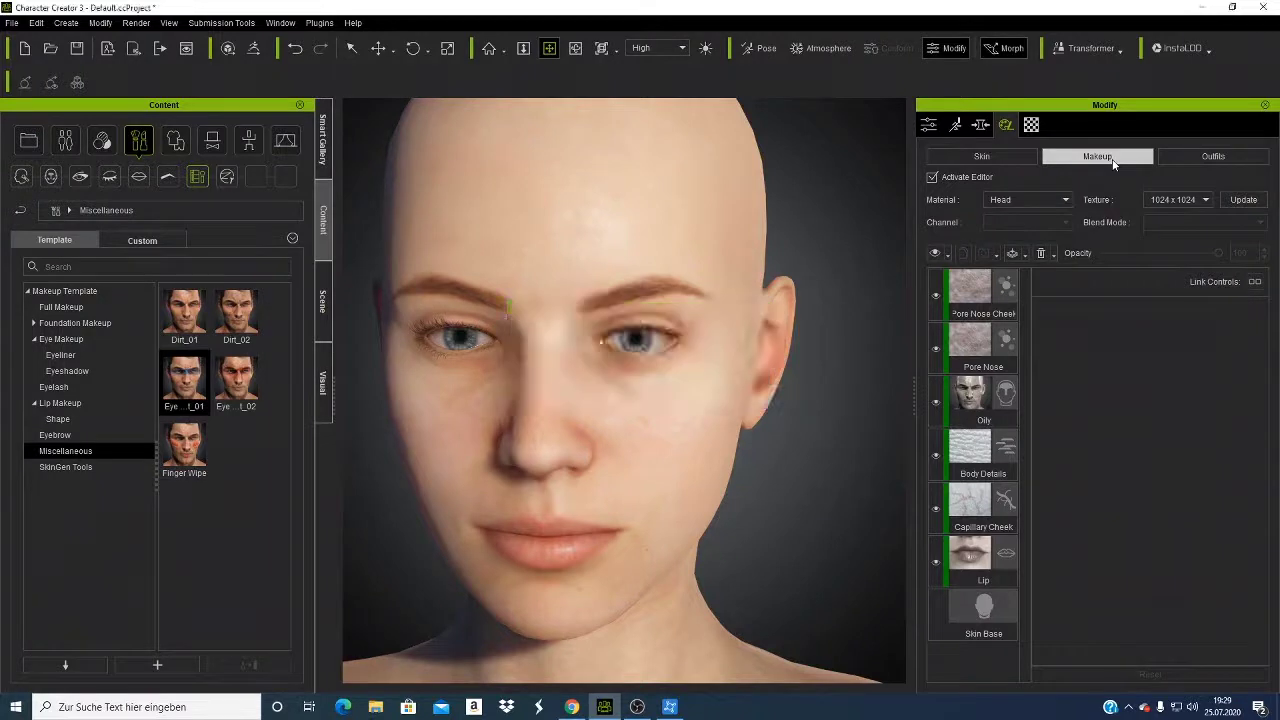
pyautogui.click(1006, 156)
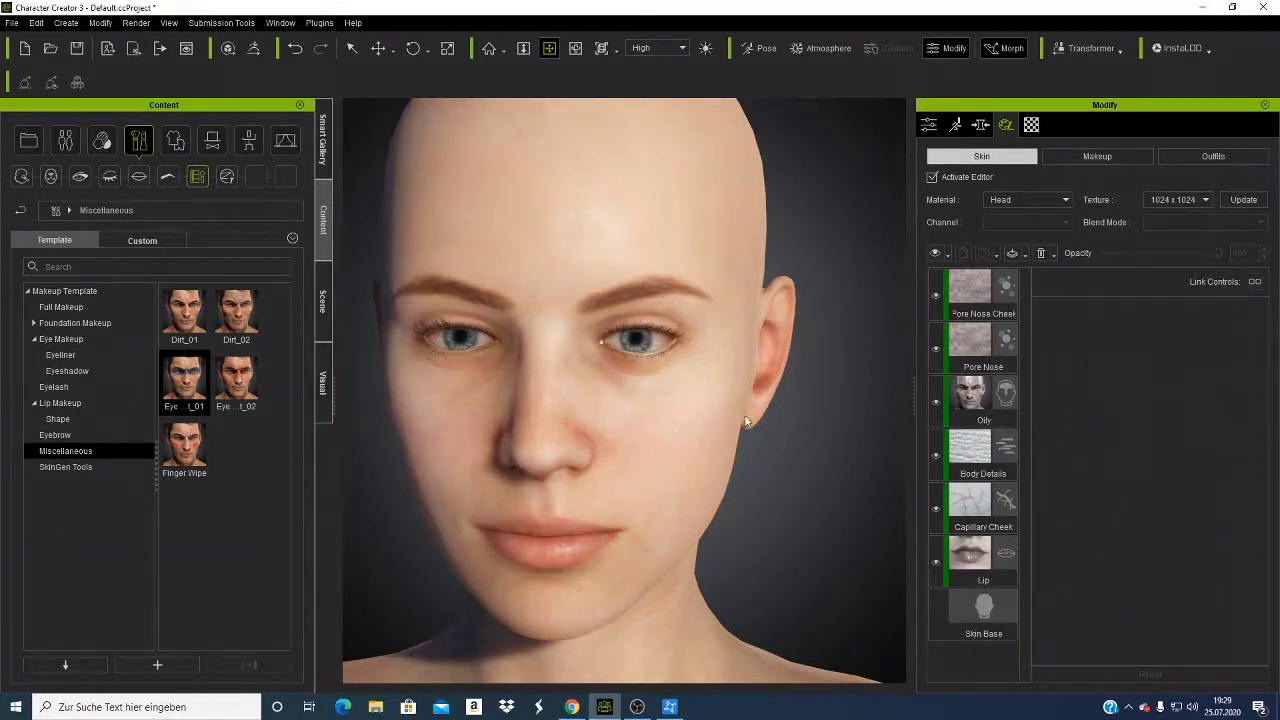
# Set the Normal Strength of the head's Oily skin layer to 0.56.
pyautogui.click(990, 416)
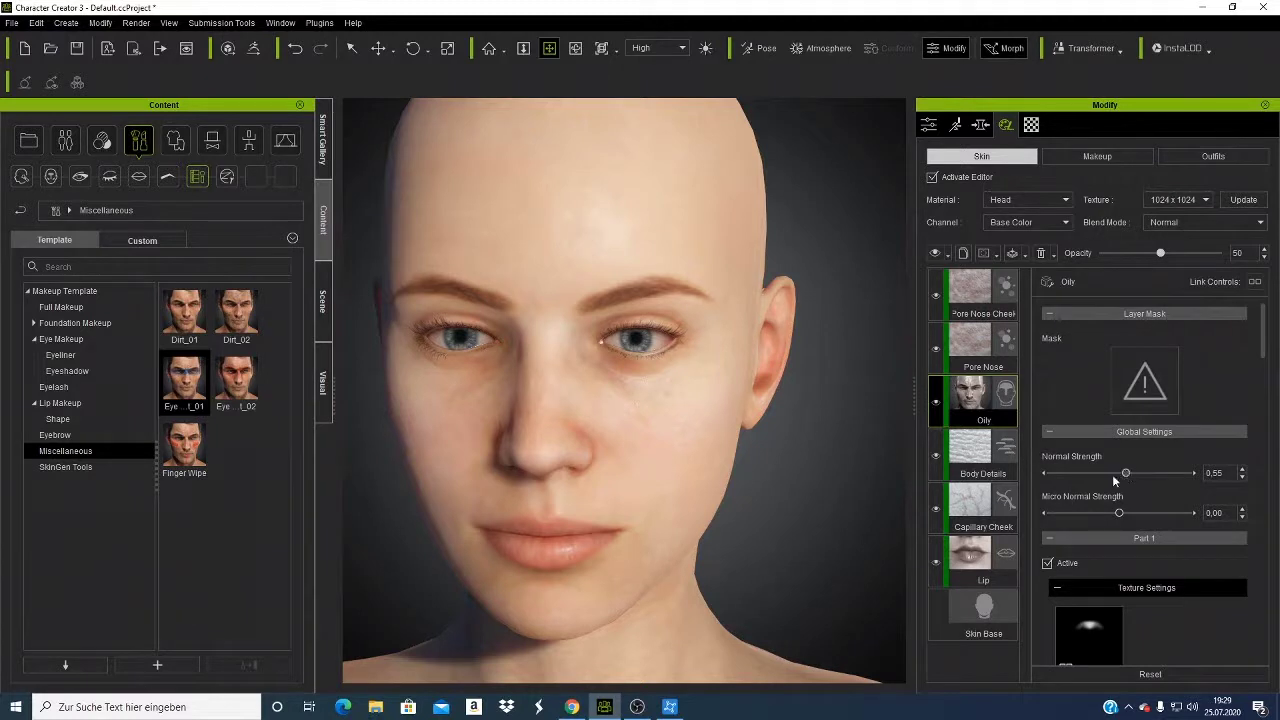
pyautogui.click(1069, 478)
pyautogui.click(1117, 476)
pyautogui.click(1170, 474)
pyautogui.click(1141, 474)
pyautogui.click(1141, 474)
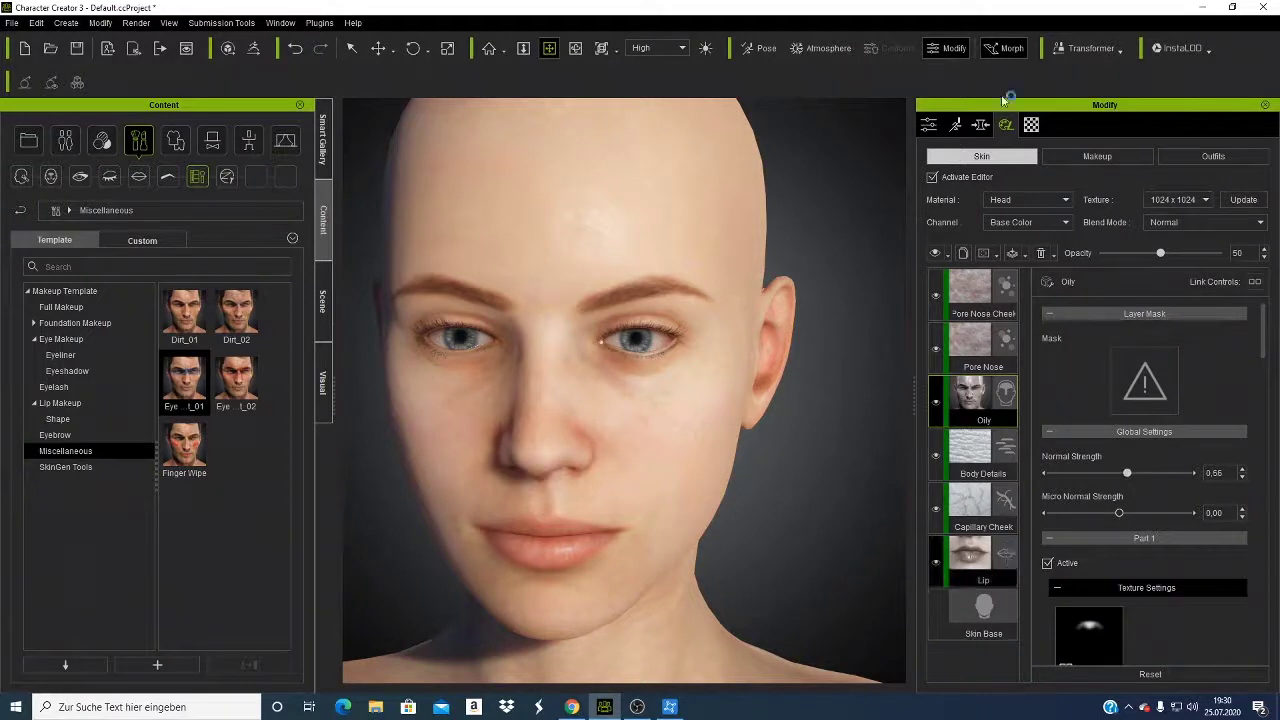
# Check the mask options for the Oily layer and view the appearance settings for the outfits.
pyautogui.click(985, 253)
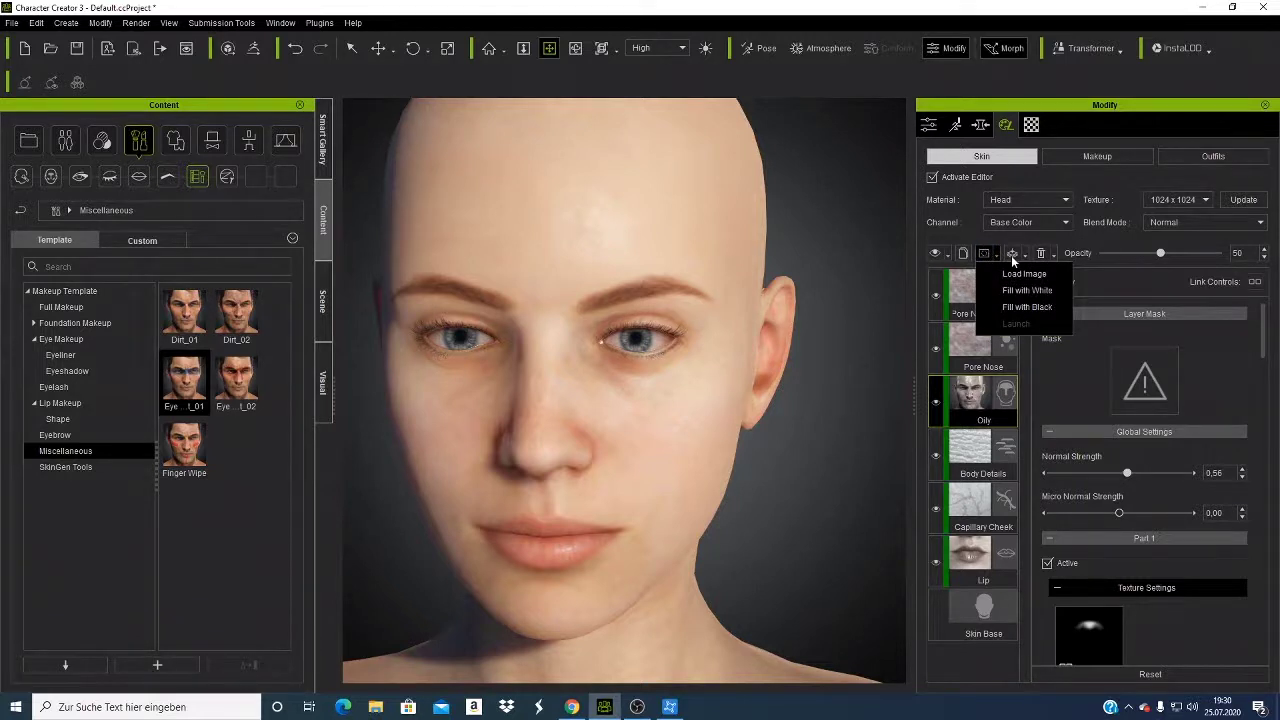
pyautogui.click(1012, 256)
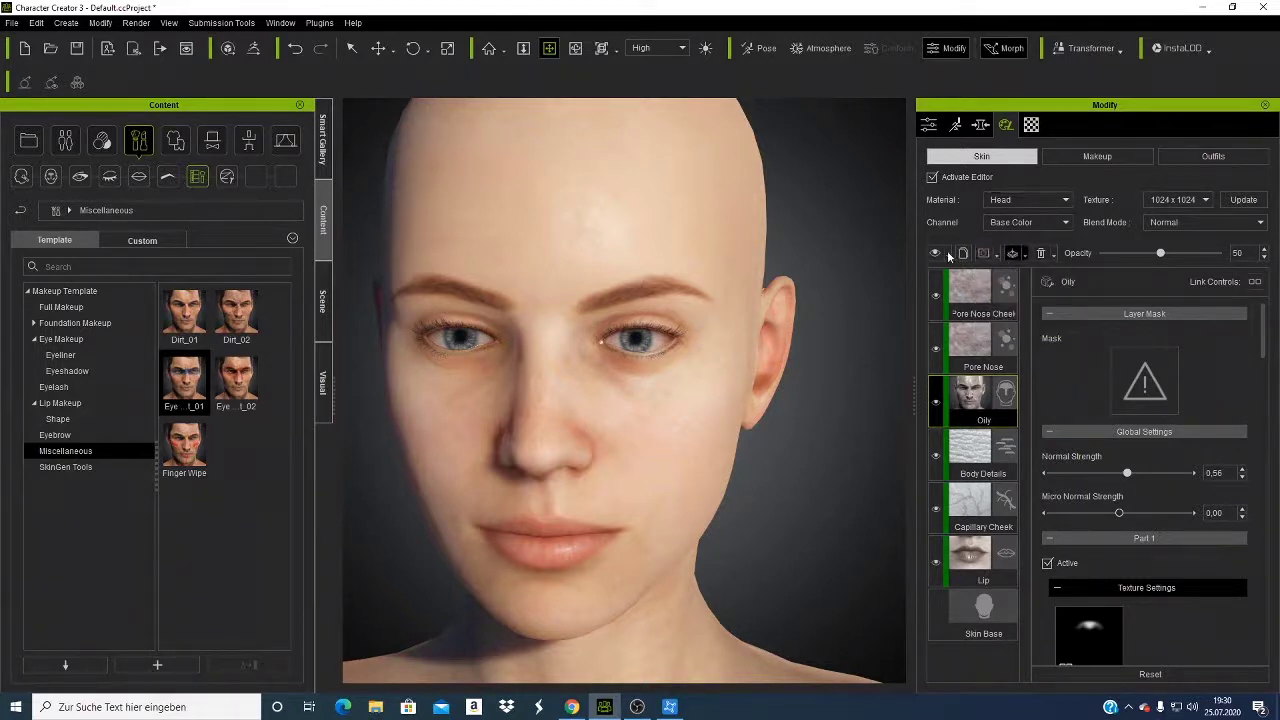
pyautogui.click(1186, 156)
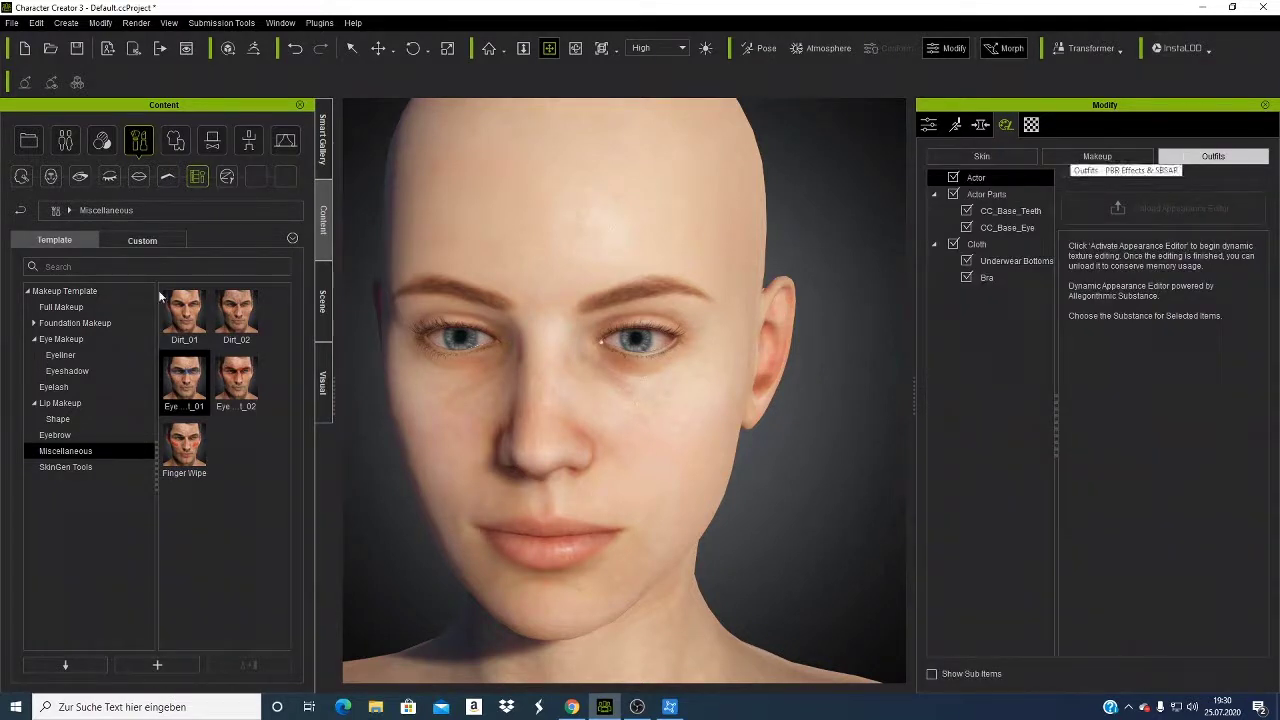
# Apply the Cute preset from the Foundation Makeup templates to the character's face.
pyautogui.click(65, 141)
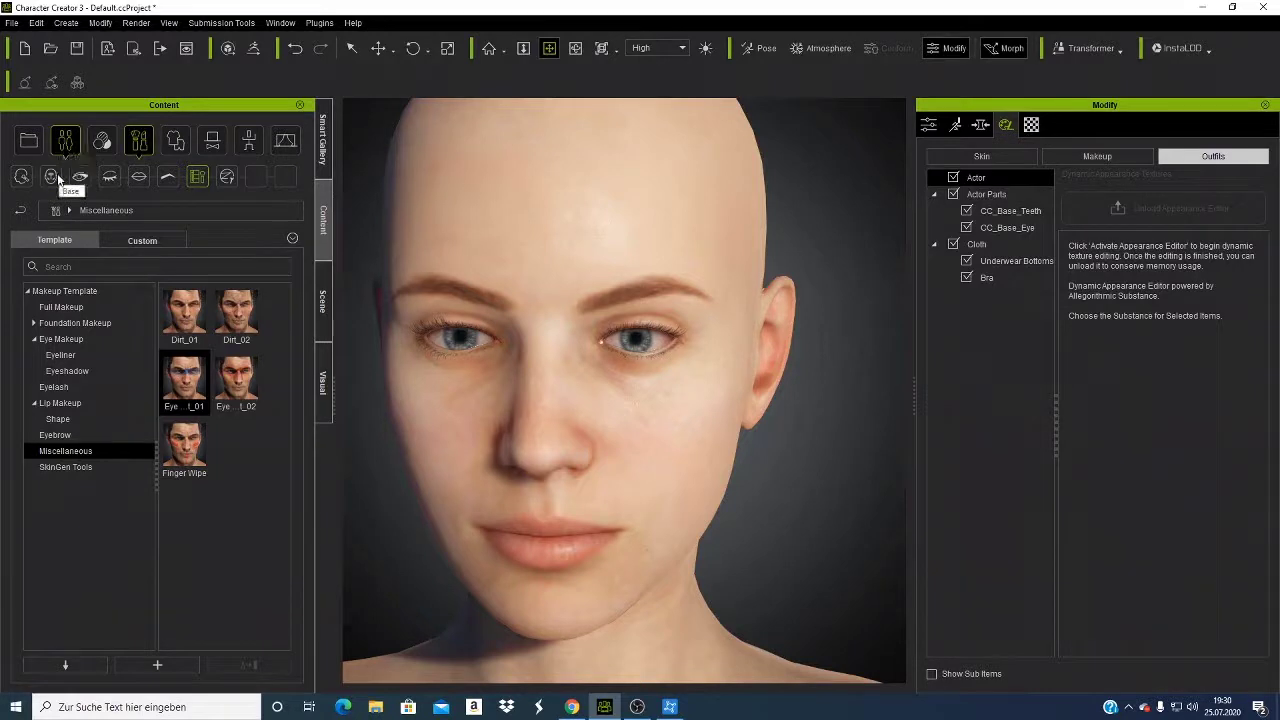
pyautogui.press('Up')
pyautogui.press('Up')
pyautogui.press('Up')
pyautogui.press('Up')
pyautogui.press('Up')
pyautogui.press('Up')
pyautogui.press('Up')
pyautogui.press('Up')
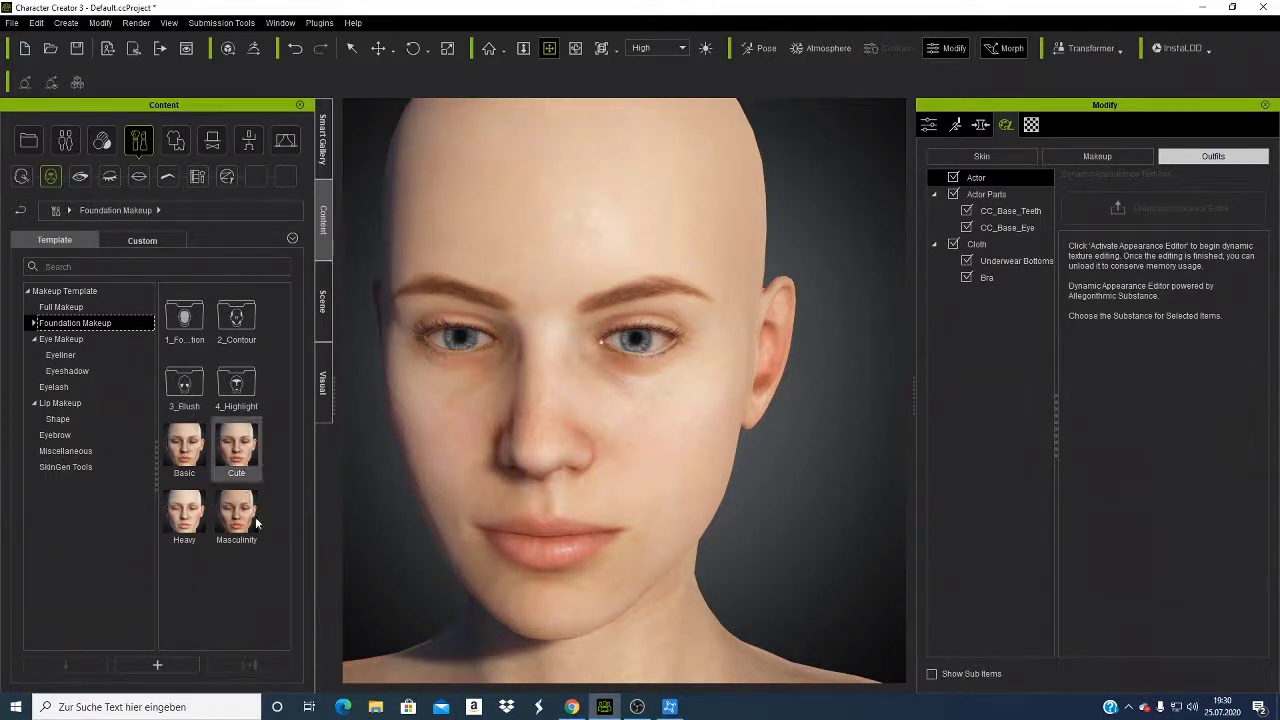
pyautogui.doubleClick(241, 446)
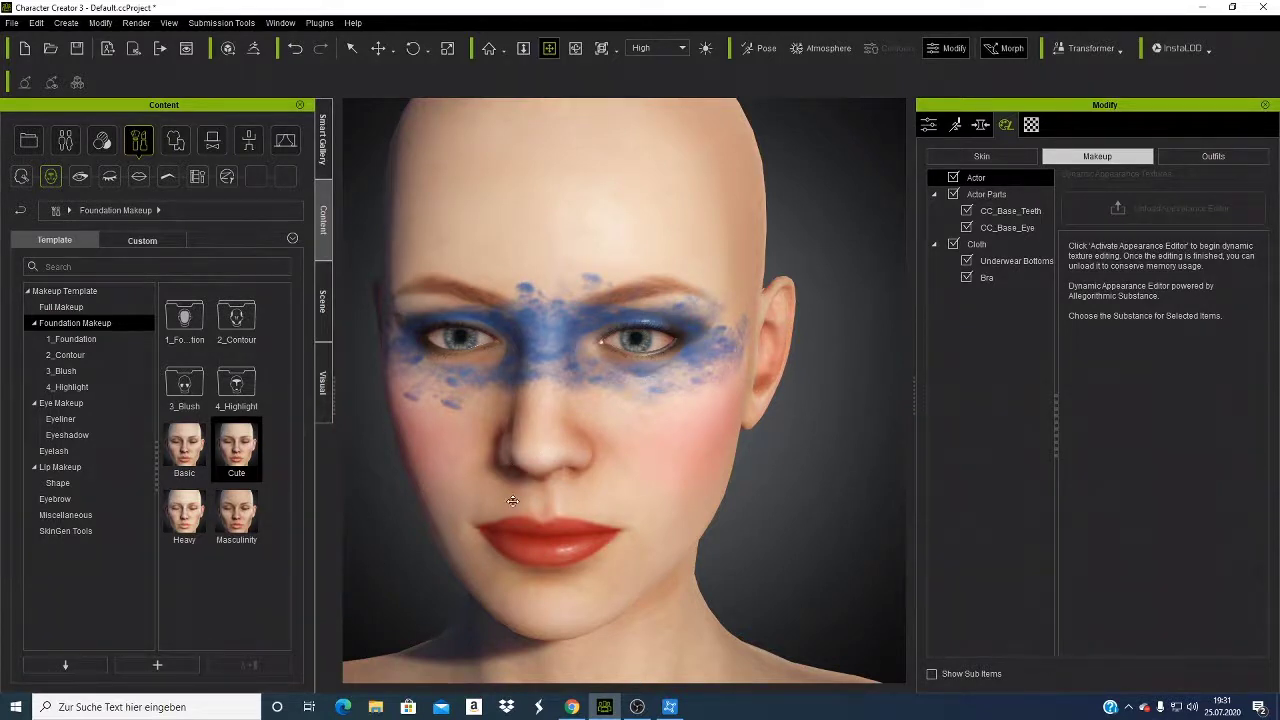
pyautogui.scroll(-5, 515, 499)
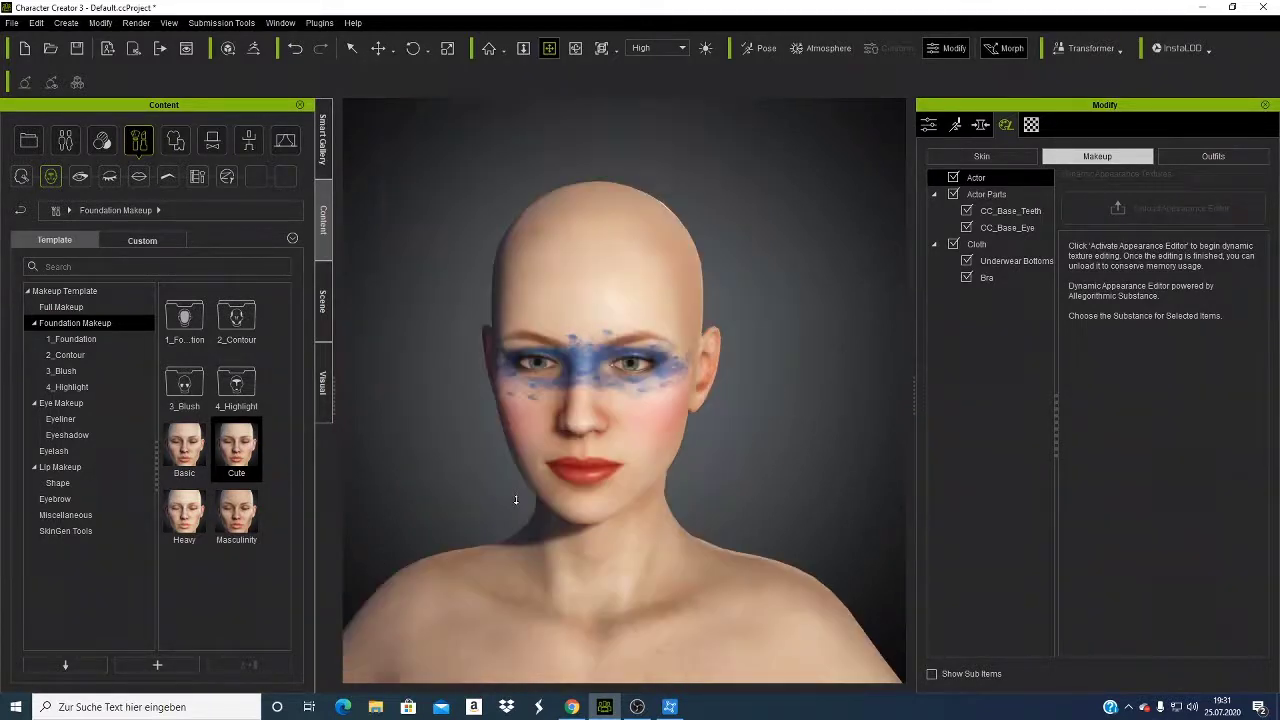
# Give the character the "High ...ytail" hair template and accept deactivating the current SkinGen session.
pyautogui.click(66, 142)
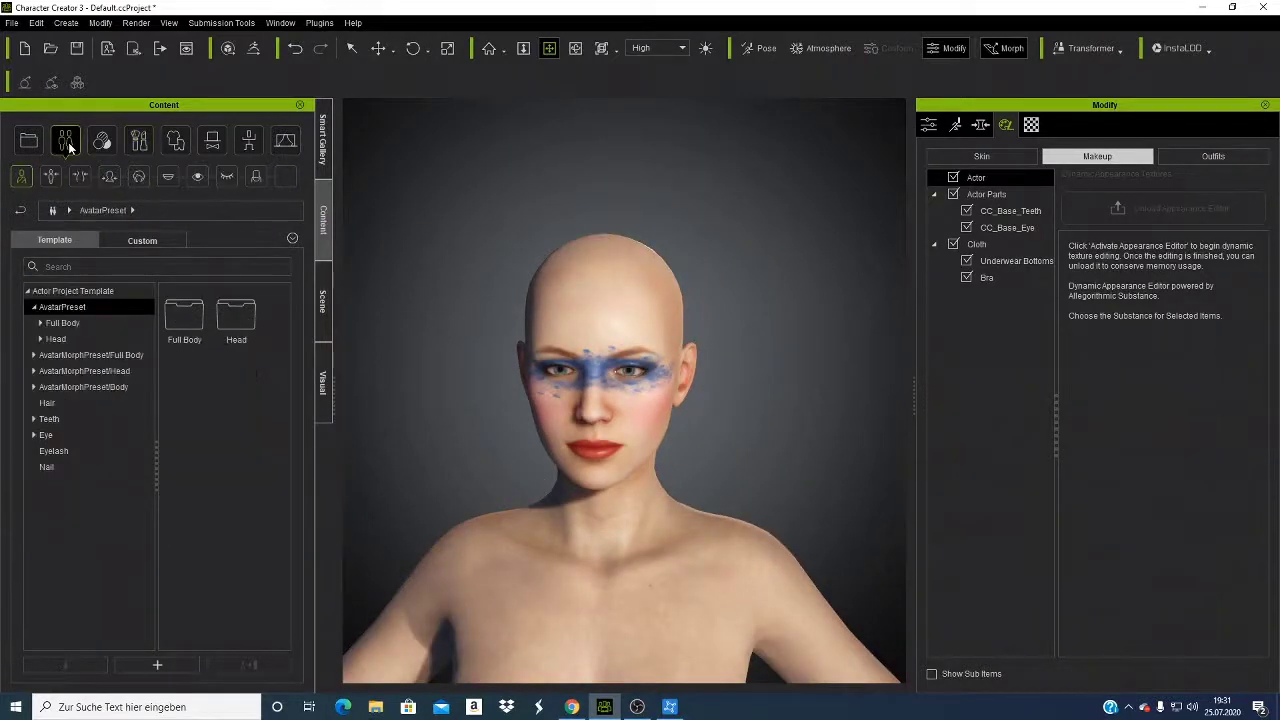
pyautogui.click(57, 404)
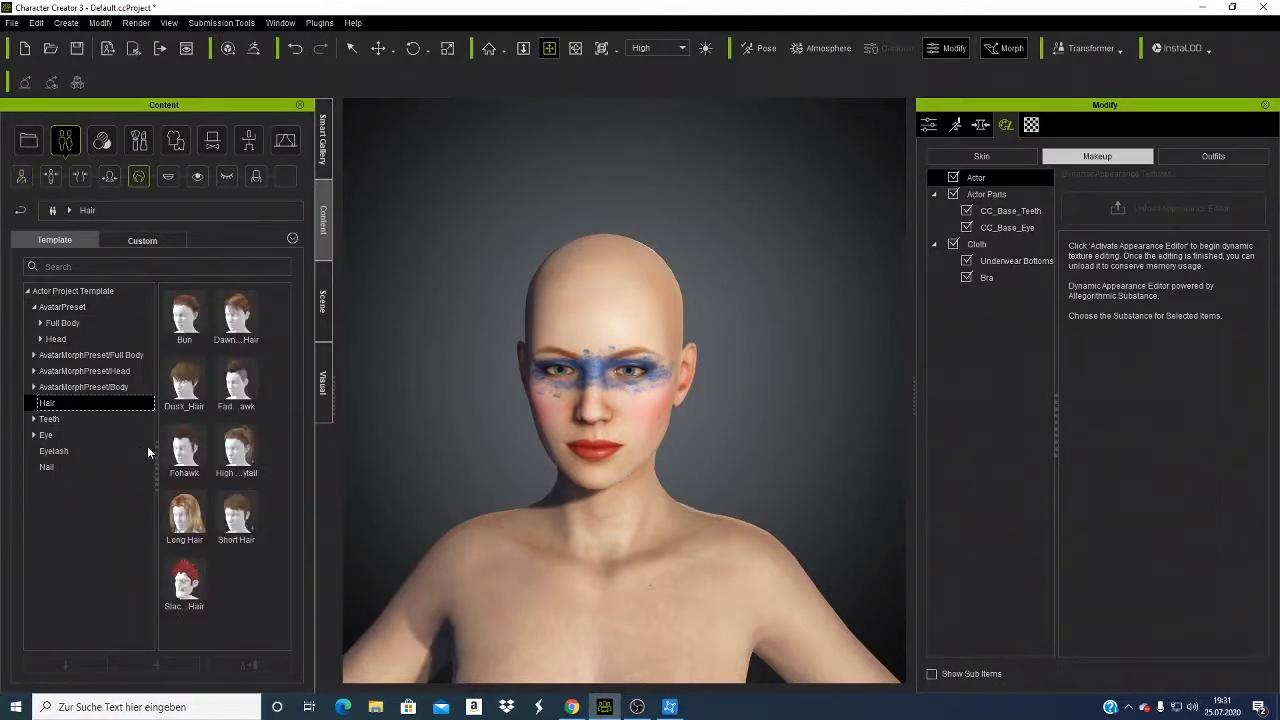
pyautogui.doubleClick(240, 449)
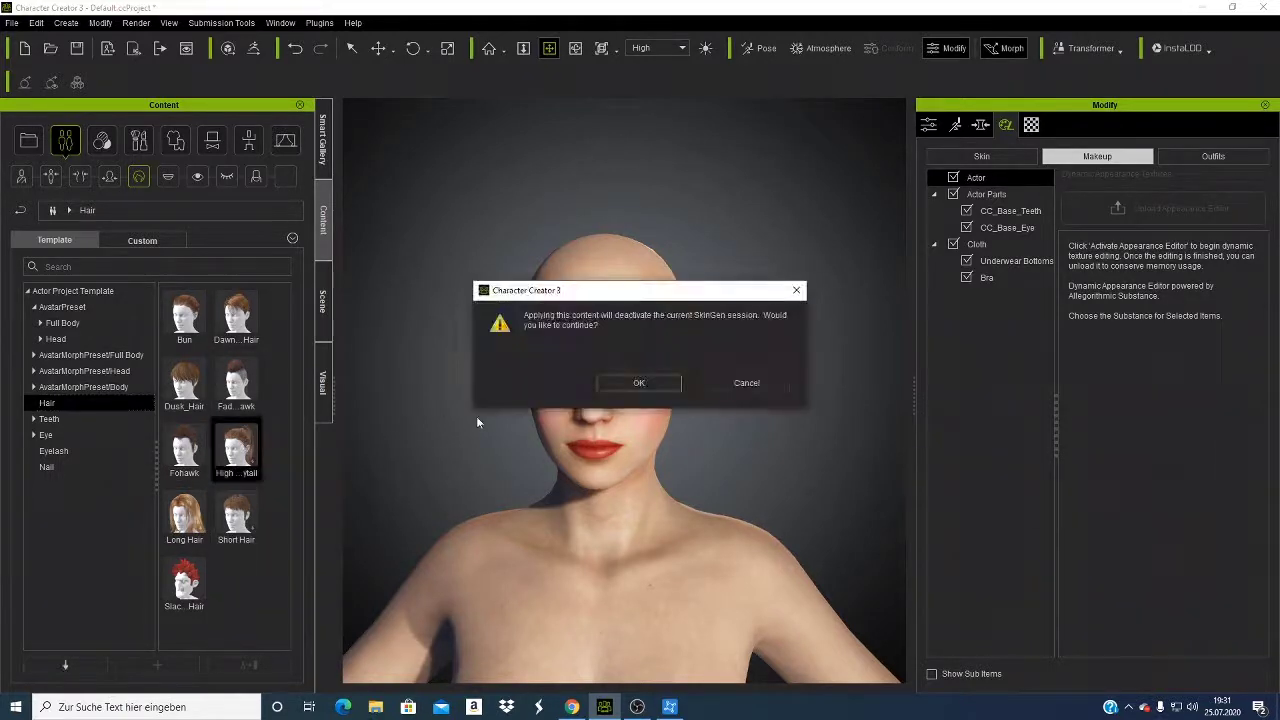
pyautogui.click(643, 385)
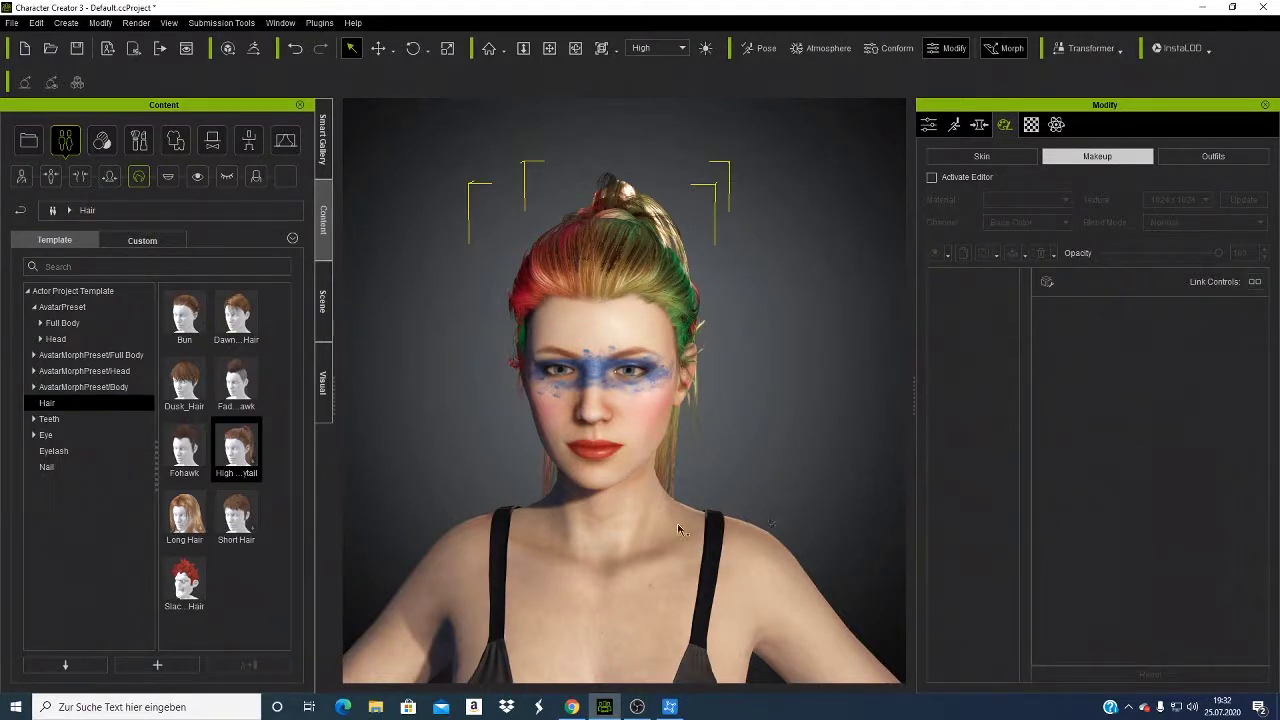
pyautogui.scroll(-5, 660, 480)
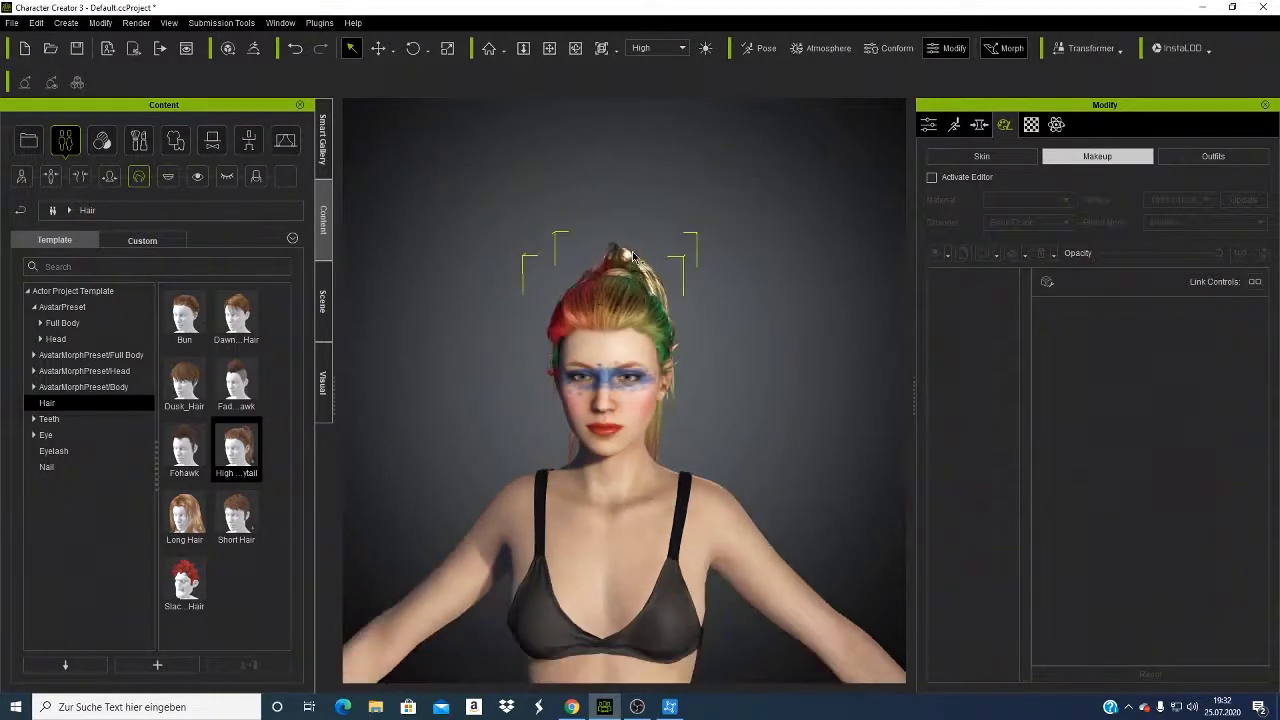
pyautogui.click(634, 497)
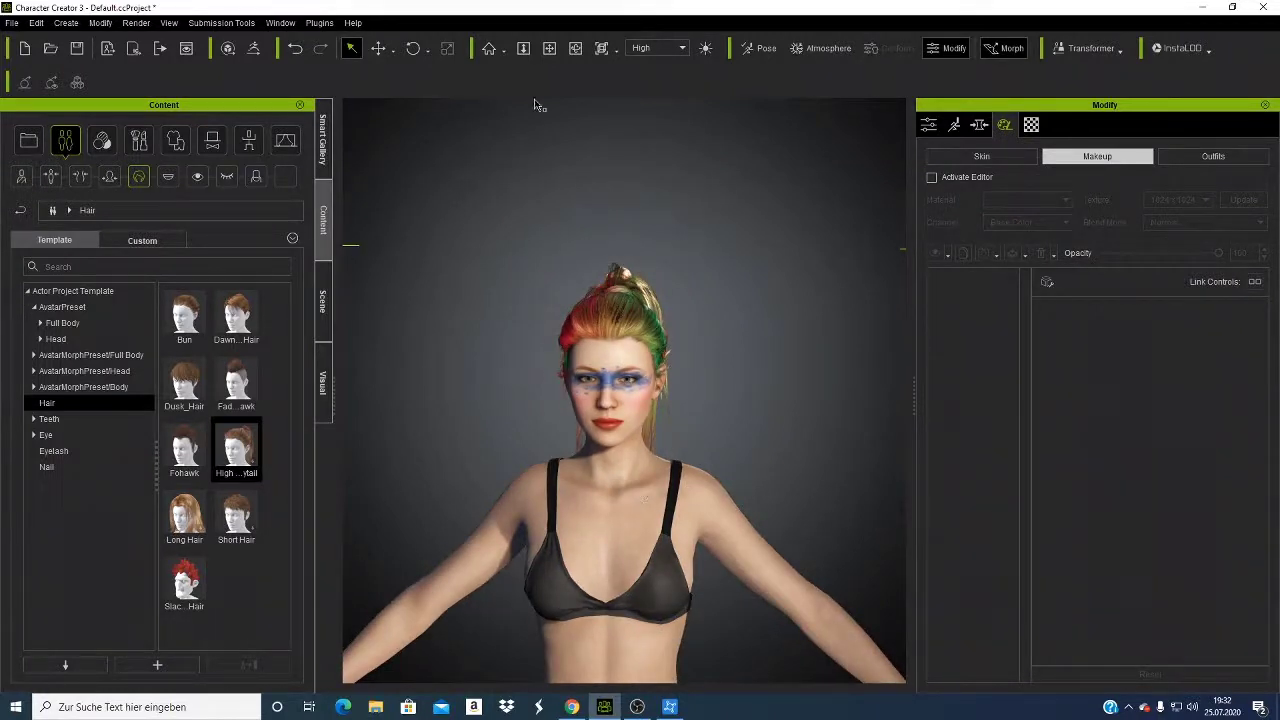
pyautogui.click(548, 48)
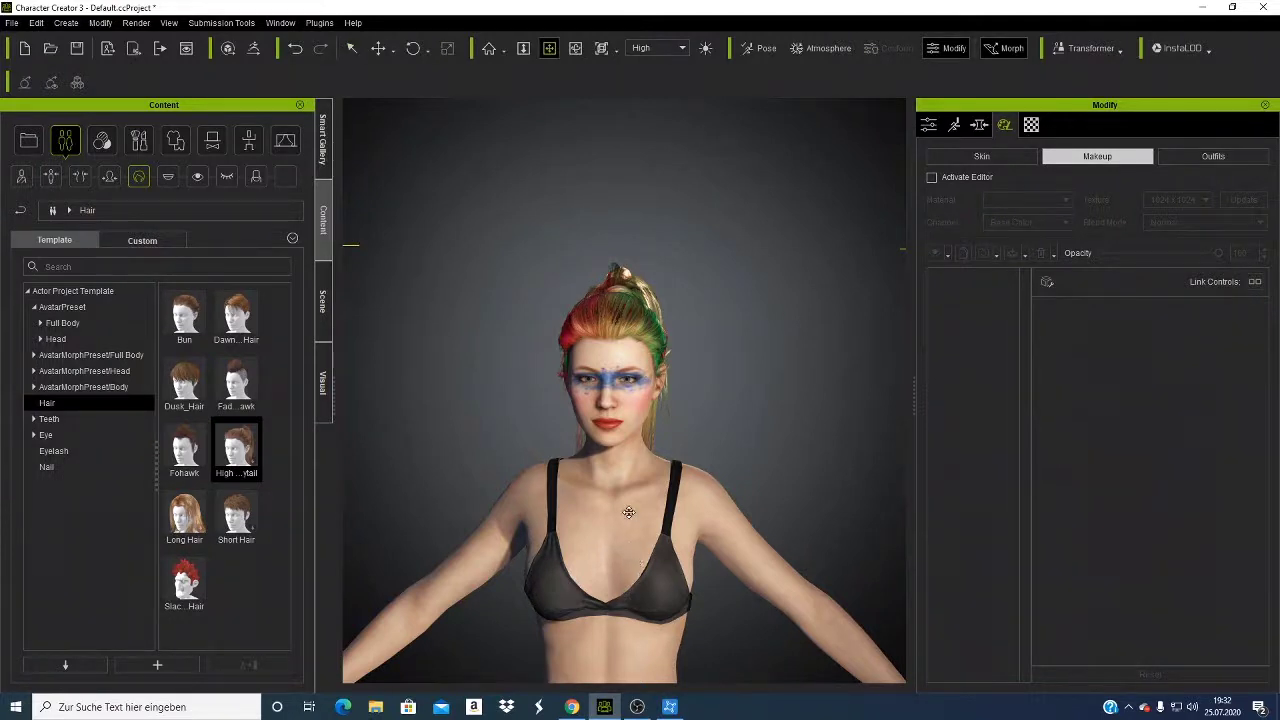
pyautogui.moveTo(628, 512); pyautogui.dragTo(630, 400)
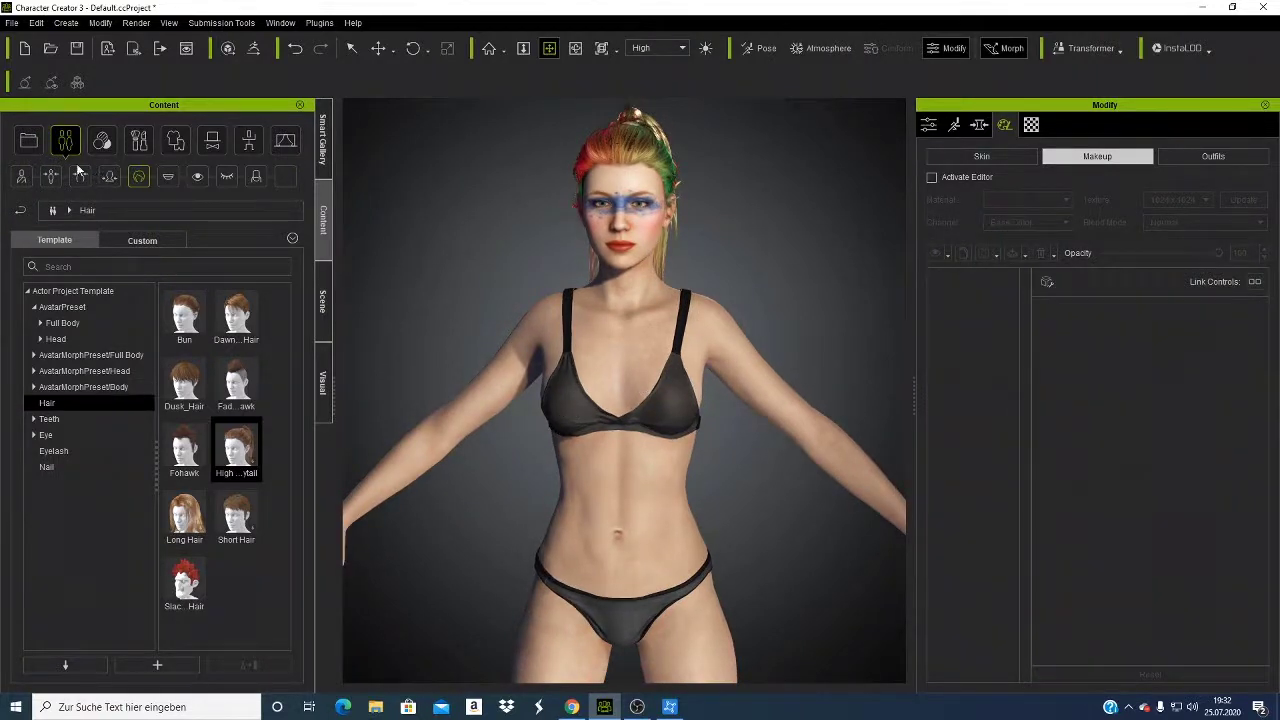
# Browse the Underwear and Full-body clothing templates and try to apply Dress_D to the character.
pyautogui.click(145, 144)
pyautogui.click(103, 145)
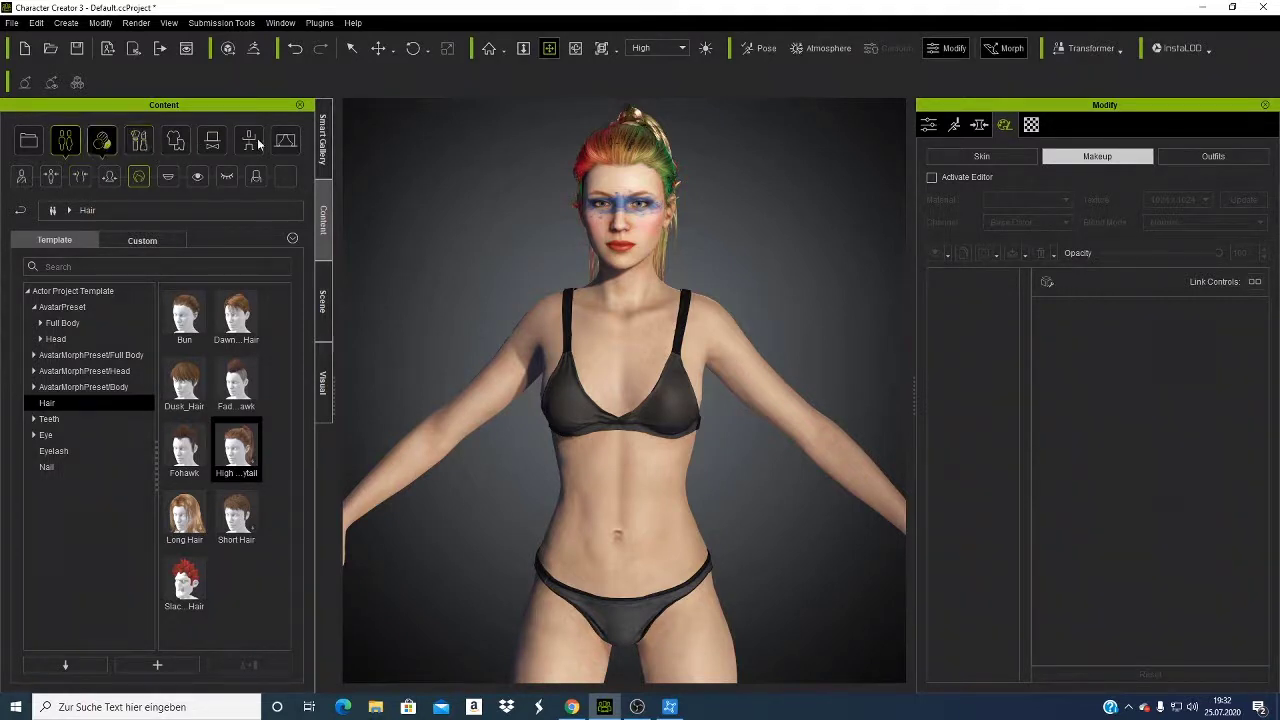
pyautogui.click(182, 146)
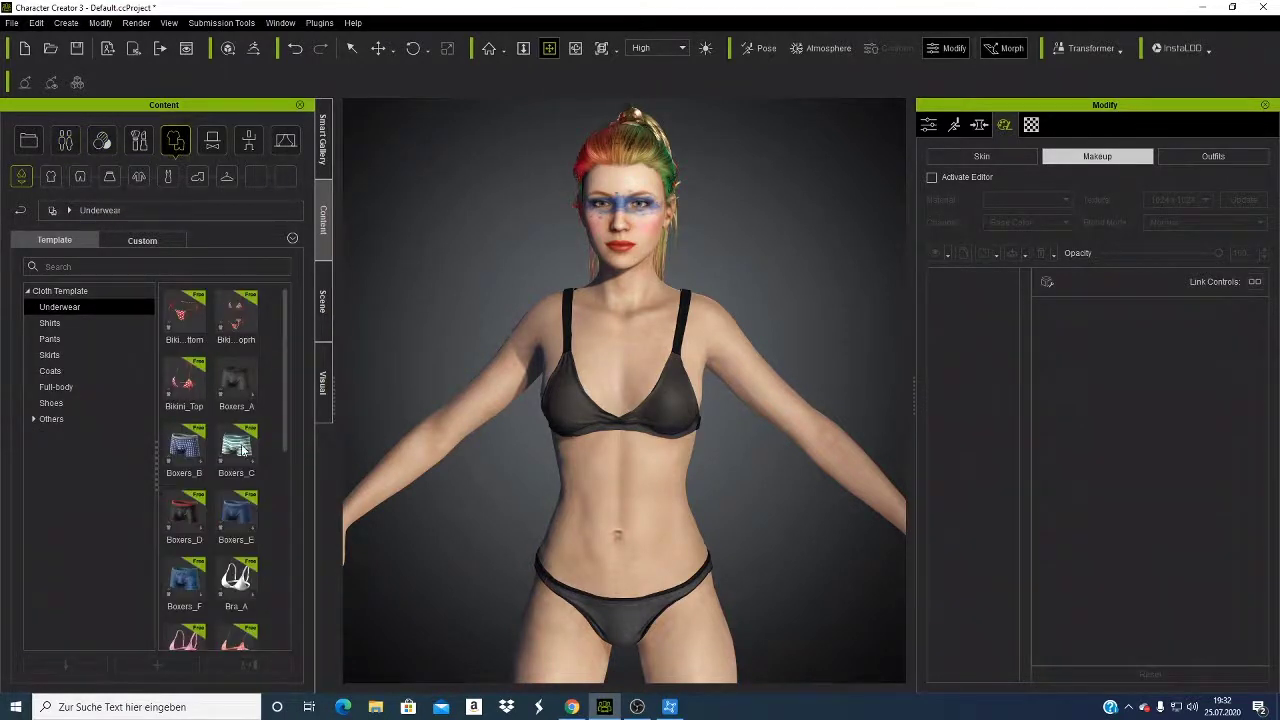
pyautogui.scroll(-5, 241, 451)
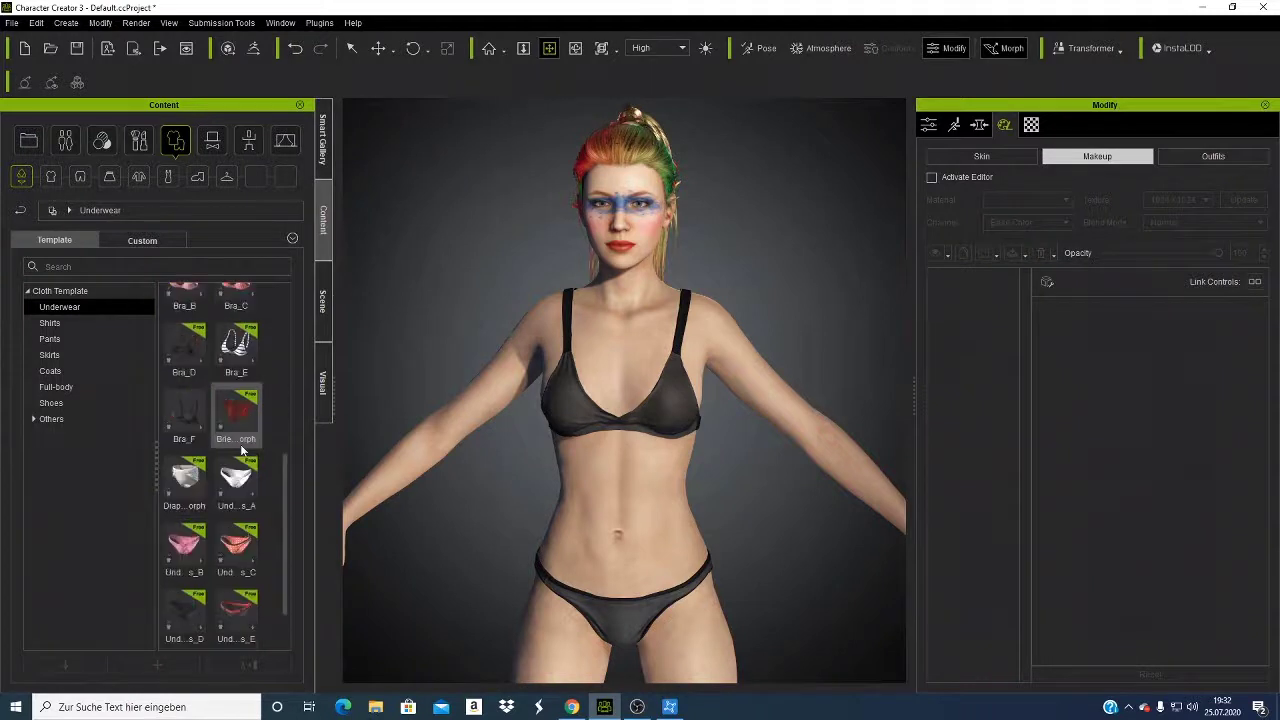
pyautogui.scroll(-1, 241, 451)
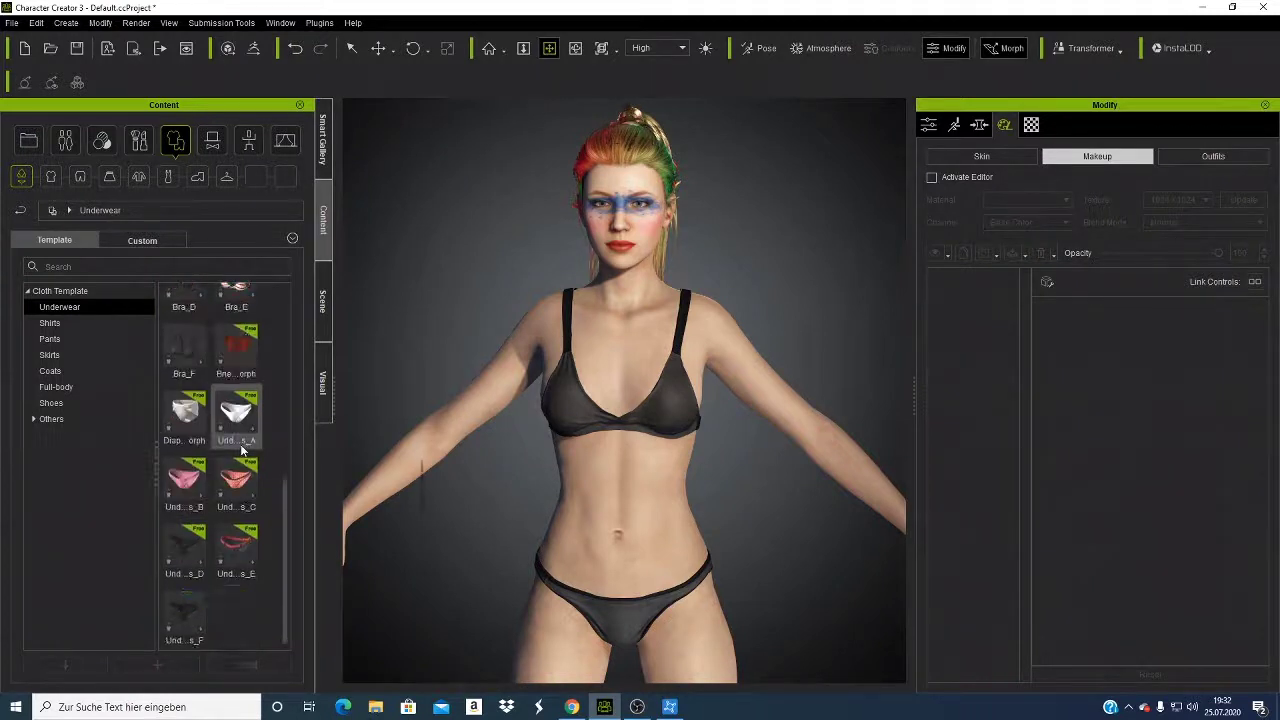
pyautogui.click(44, 342)
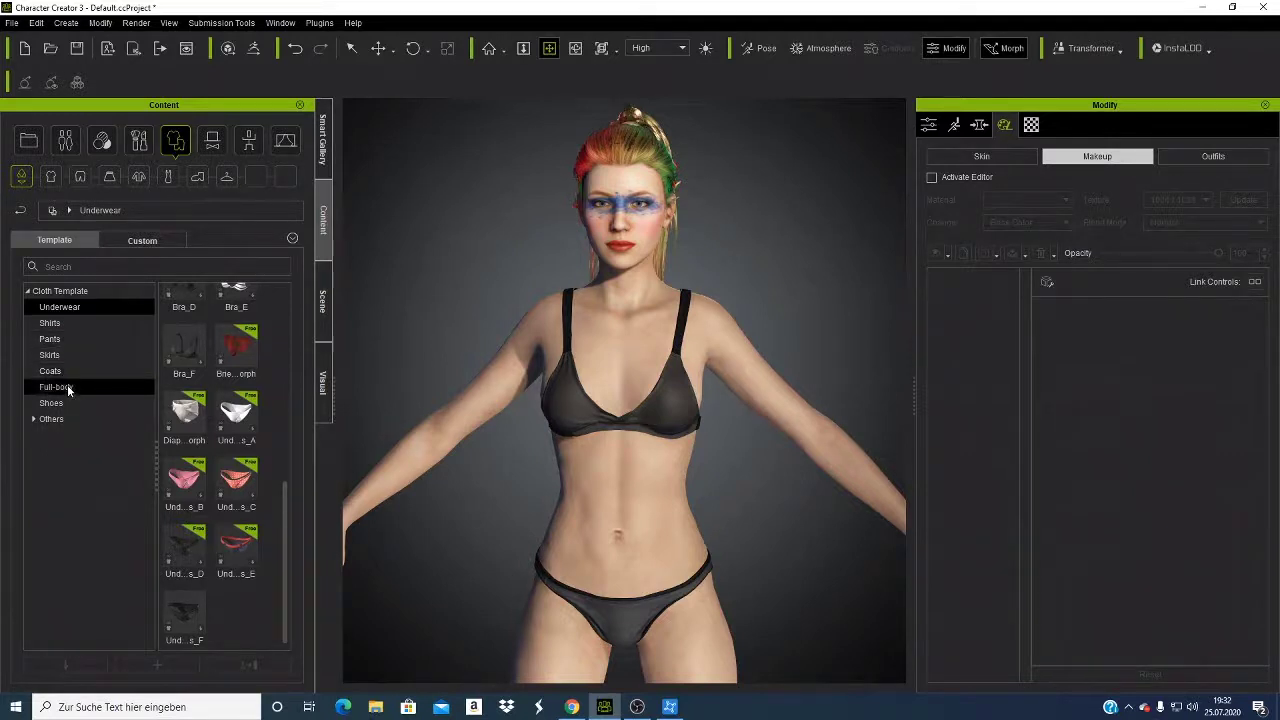
pyautogui.click(68, 389)
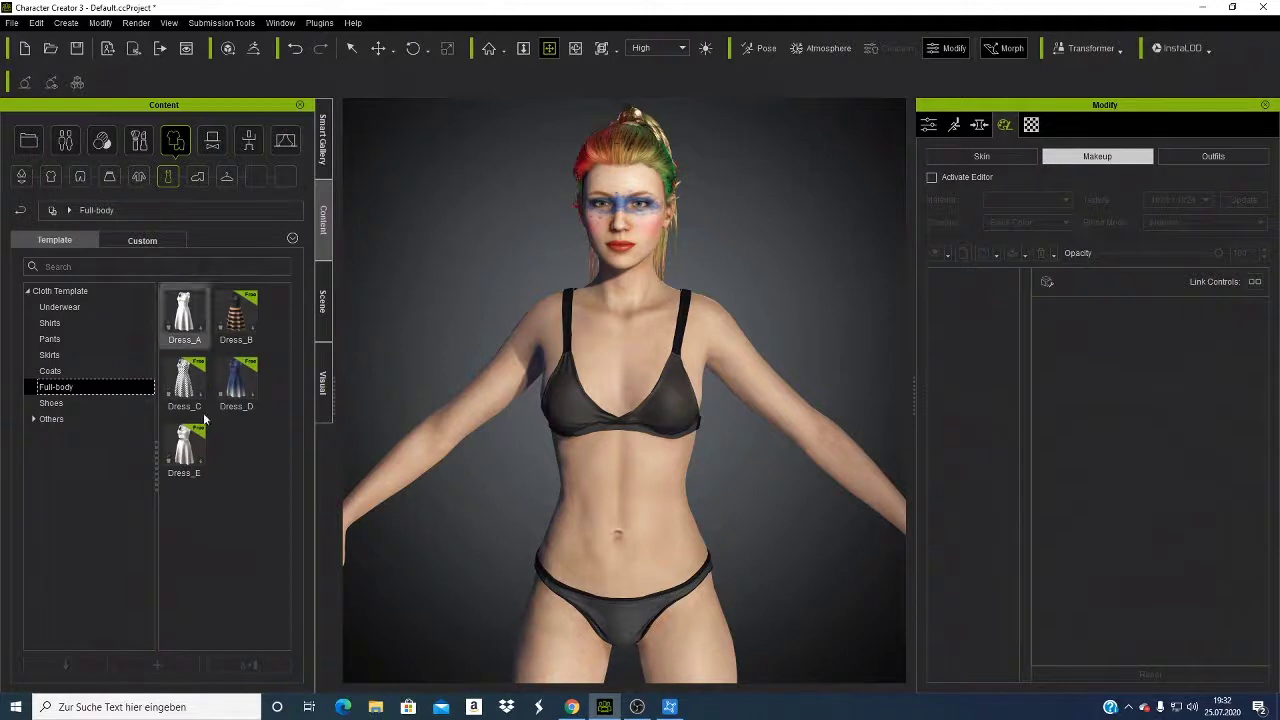
pyautogui.doubleClick(240, 385)
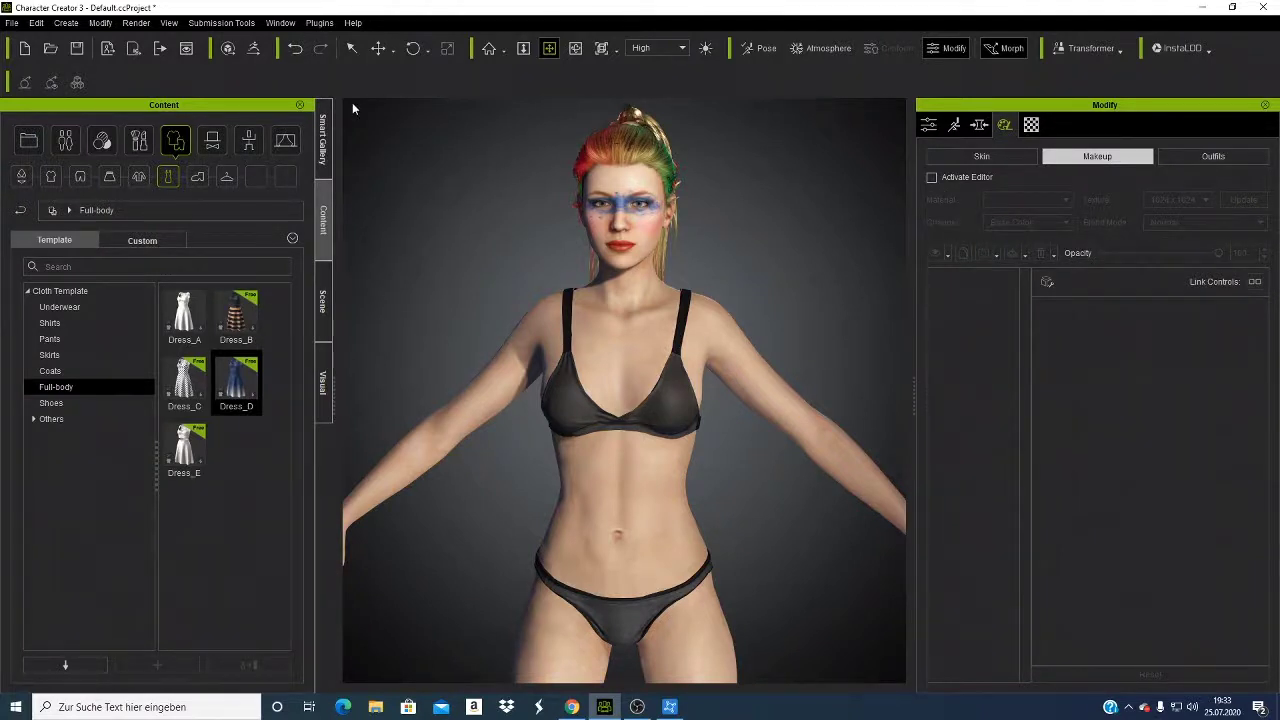
# Look through the free resource packs in the Smart Gallery.
pyautogui.press('F3')
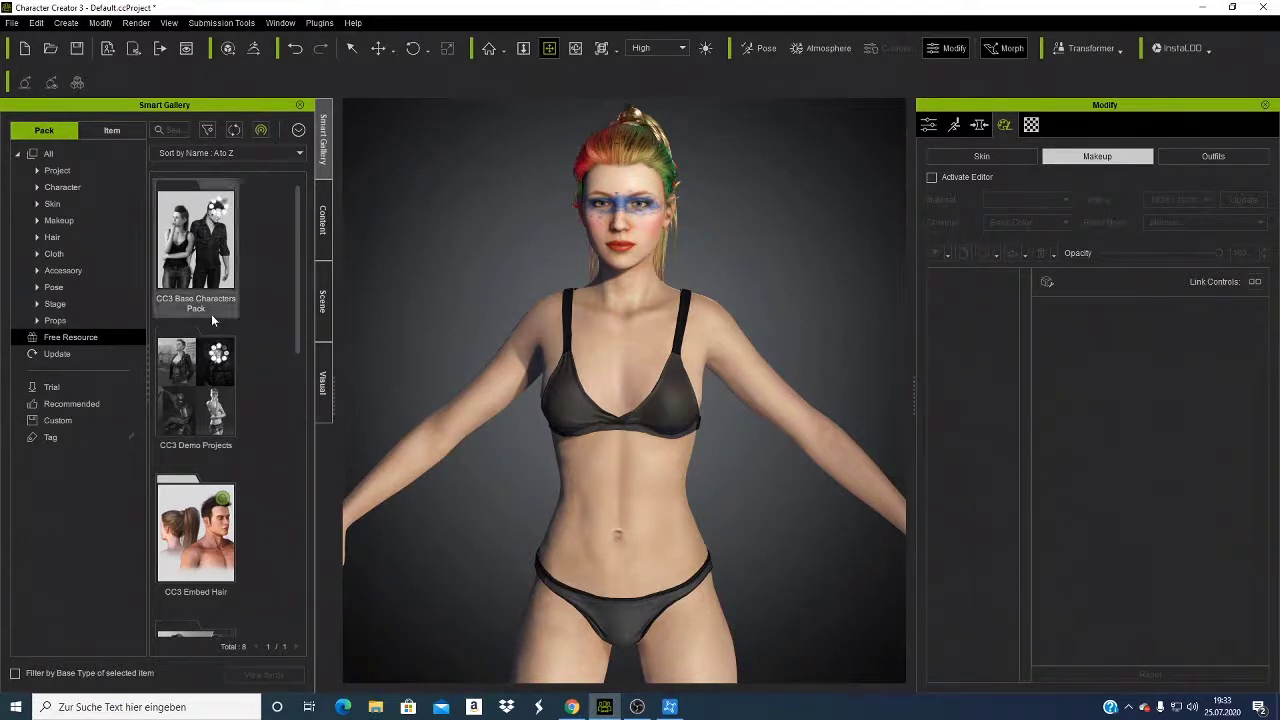
pyautogui.scroll(-1, 211, 314)
pyautogui.scroll(-1, 179, 525)
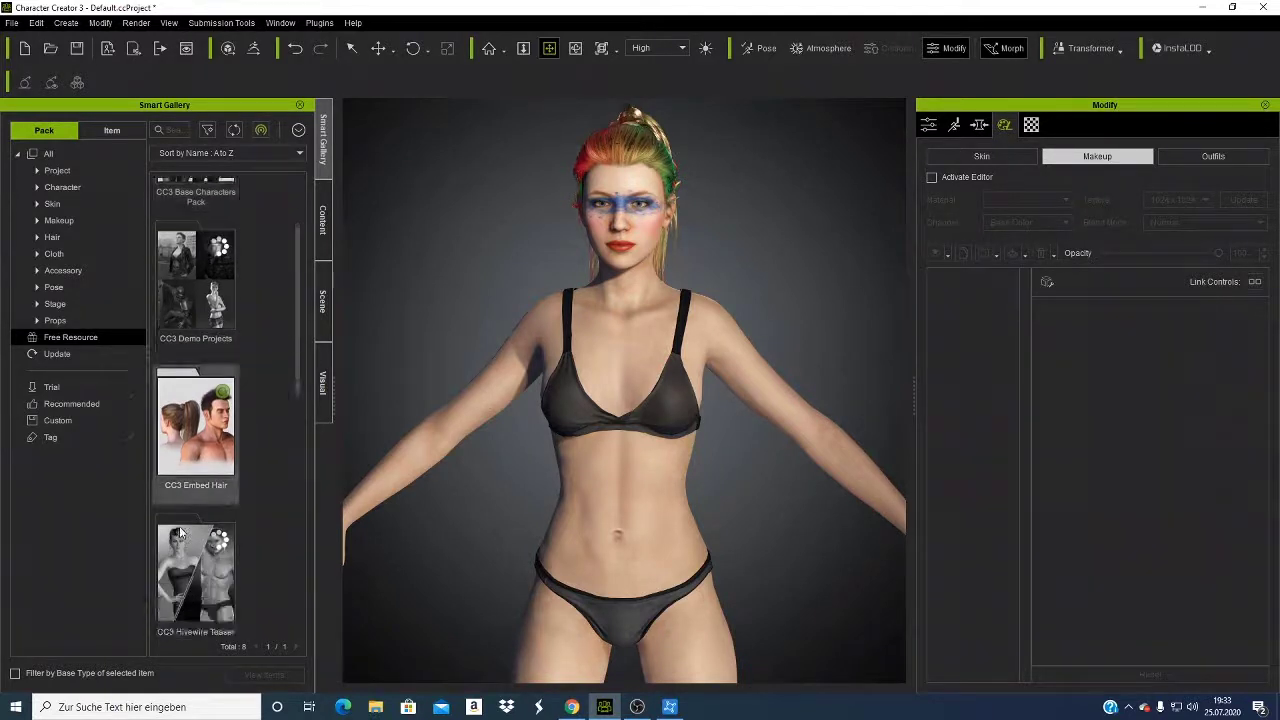
pyautogui.scroll(-4, 179, 525)
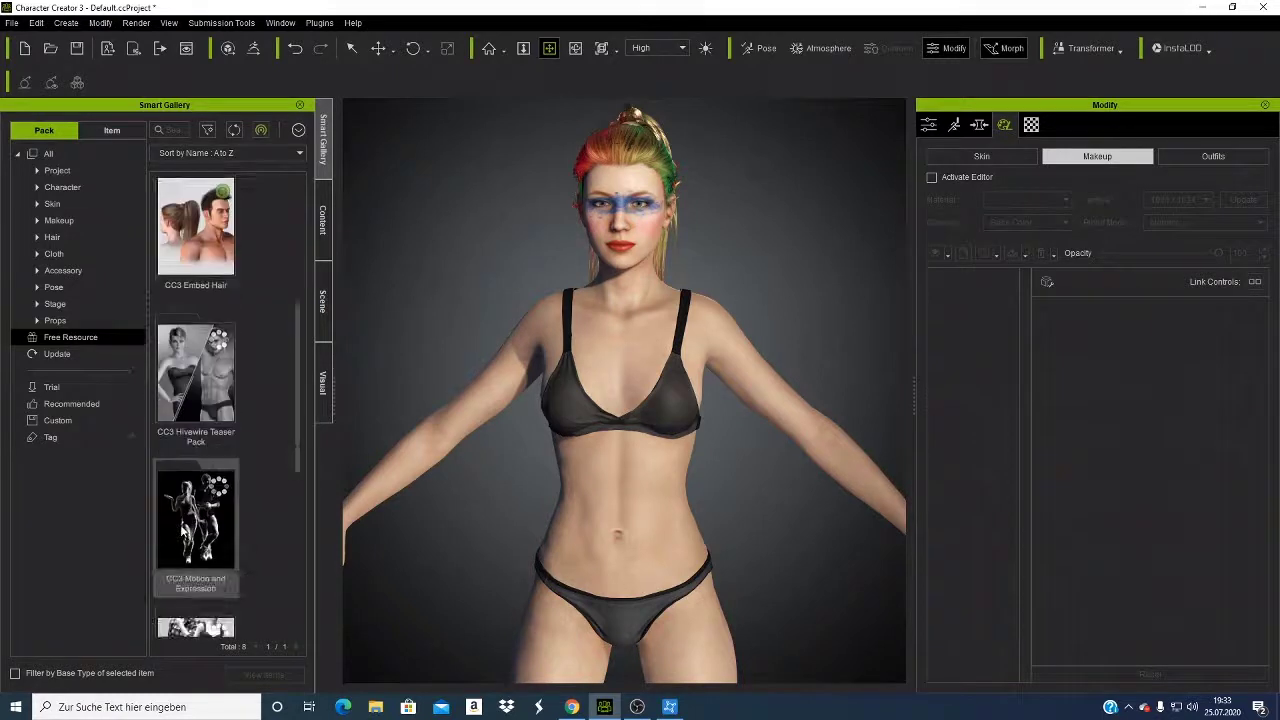
pyautogui.scroll(-3, 180, 524)
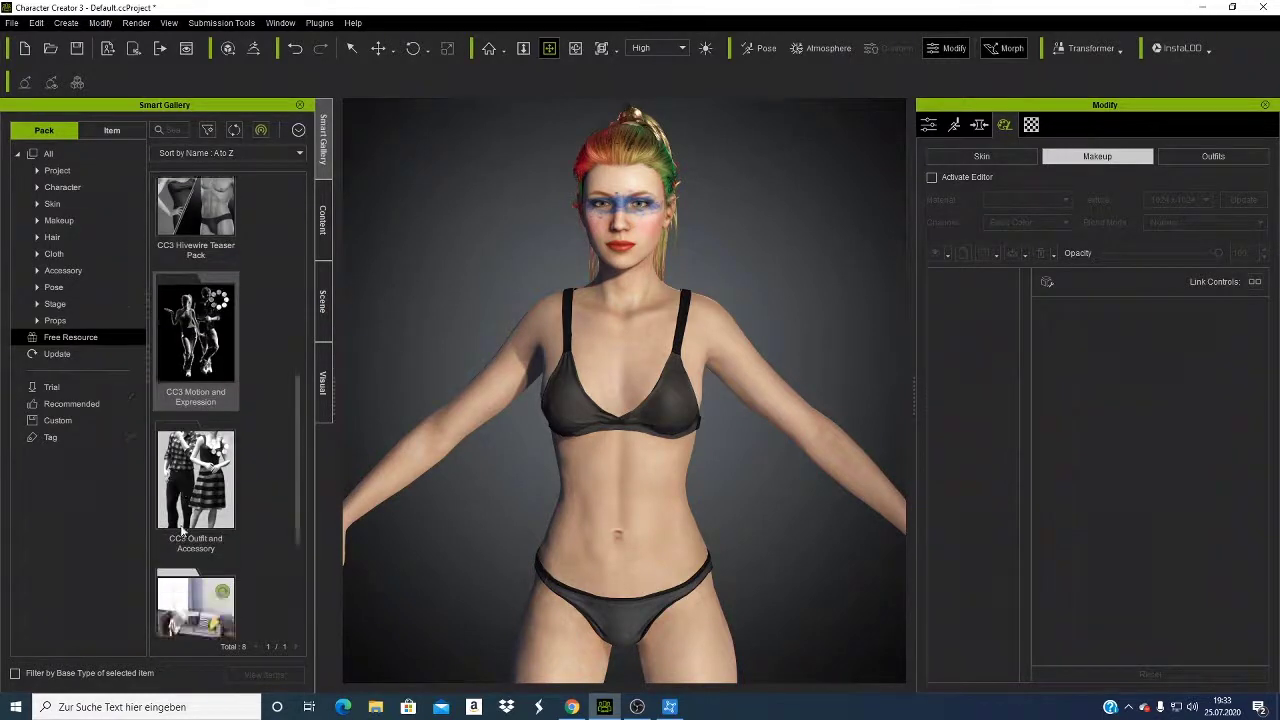
pyautogui.scroll(-3, 181, 530)
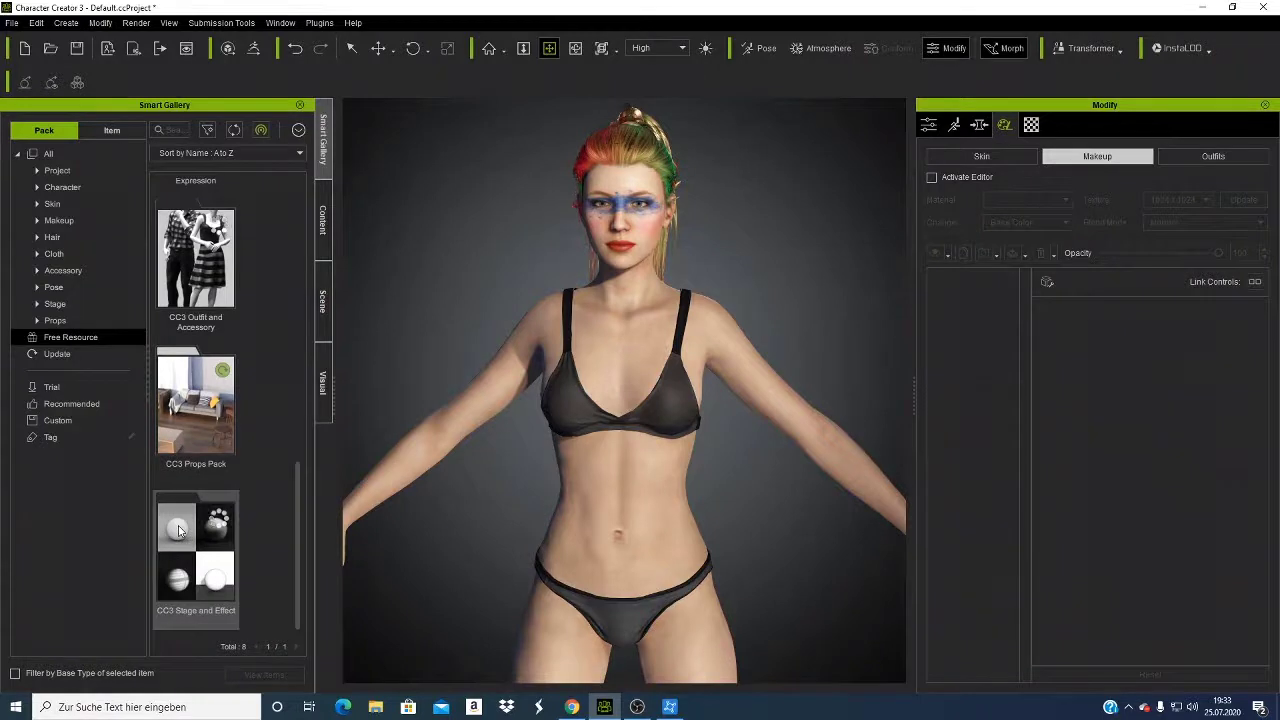
pyautogui.scroll(2, 169, 501)
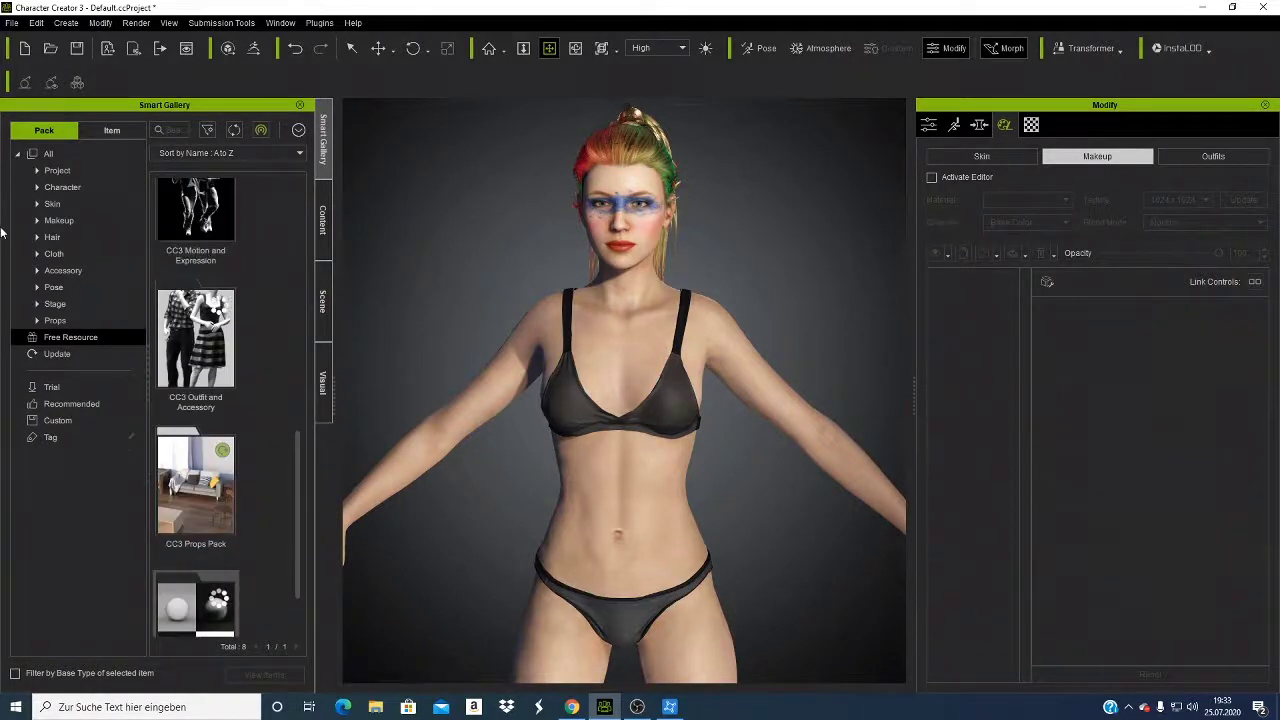
# Update the CC3 Embed Hair and CC3 Props Pack content packs from the Smart Gallery's list of available updates.
pyautogui.click(53, 354)
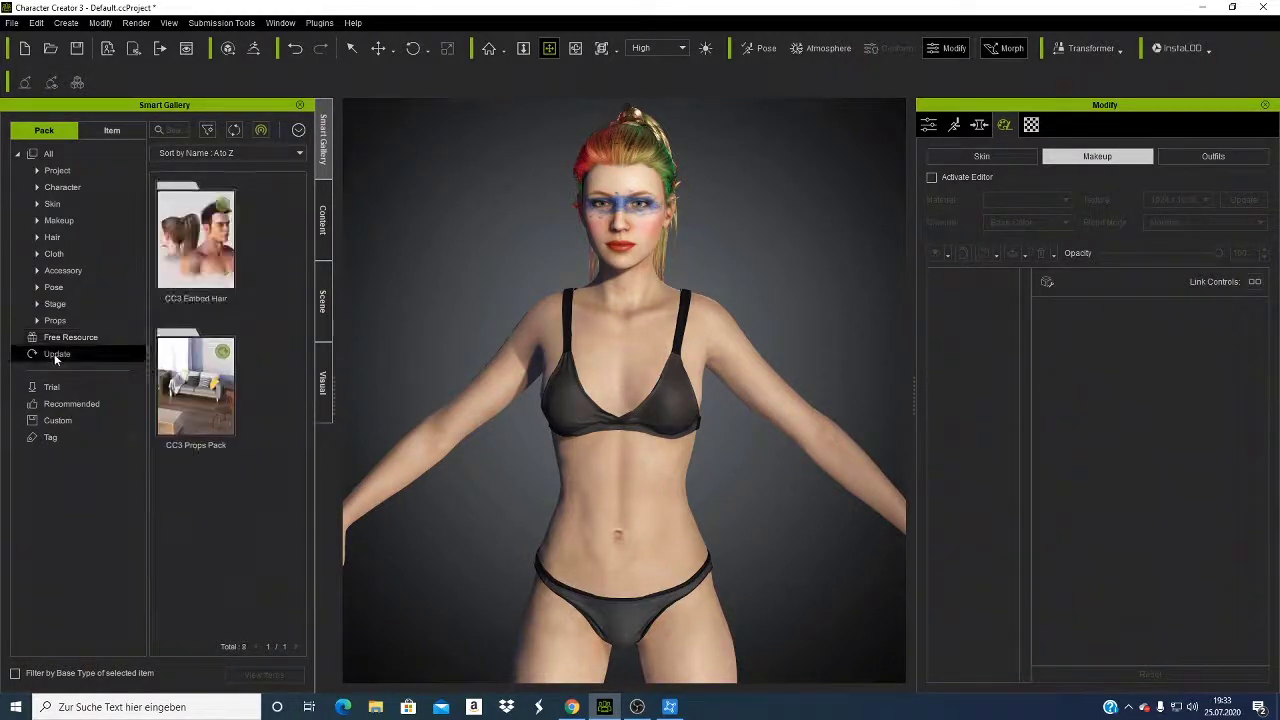
pyautogui.click(222, 352)
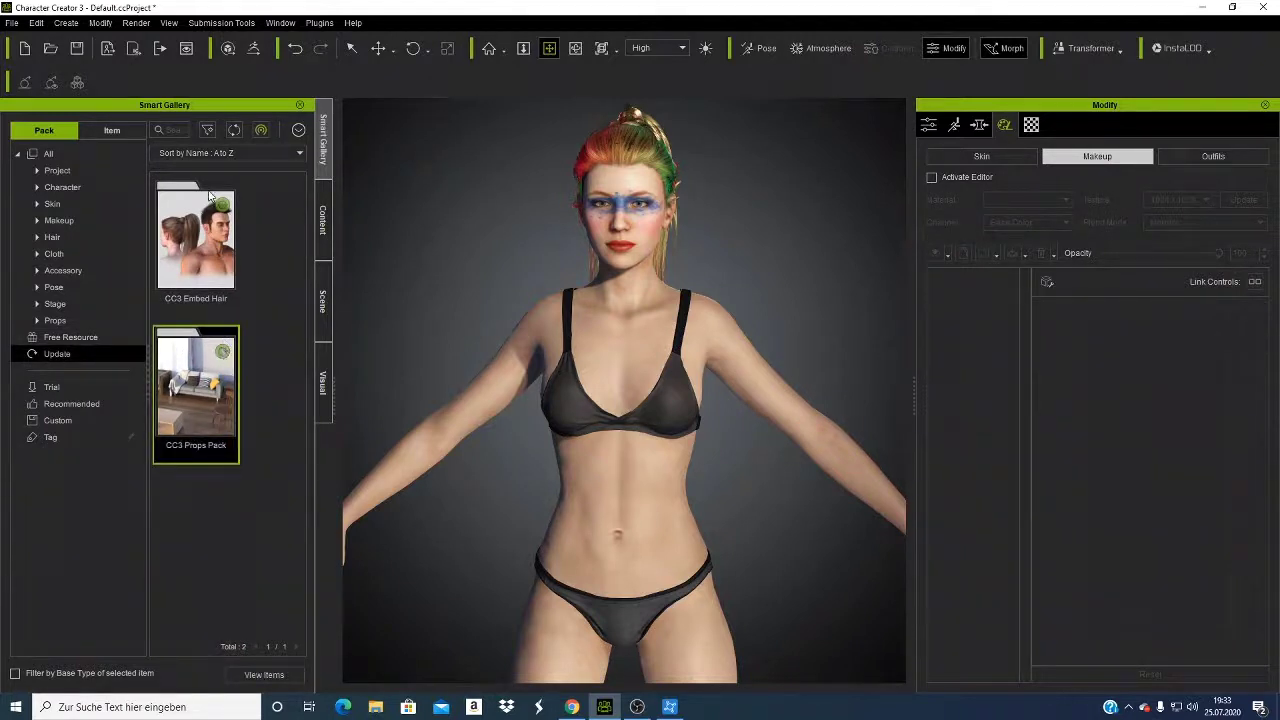
pyautogui.click(222, 207)
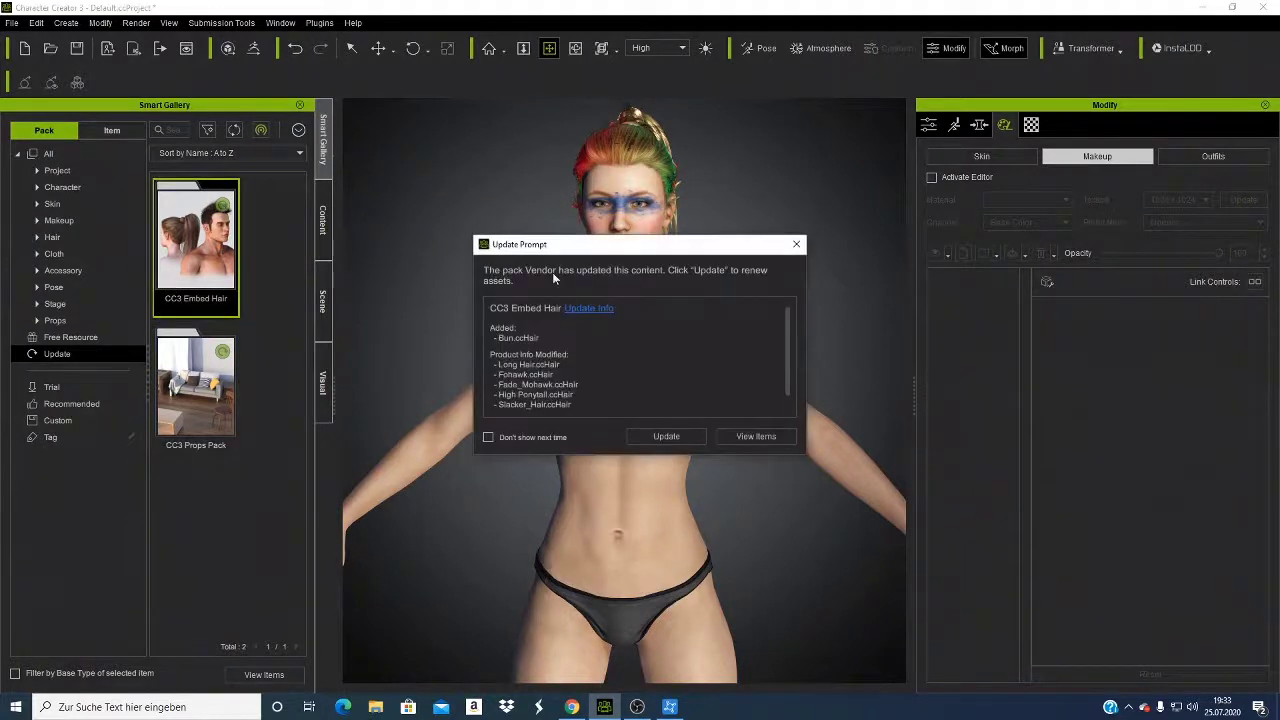
pyautogui.click(688, 437)
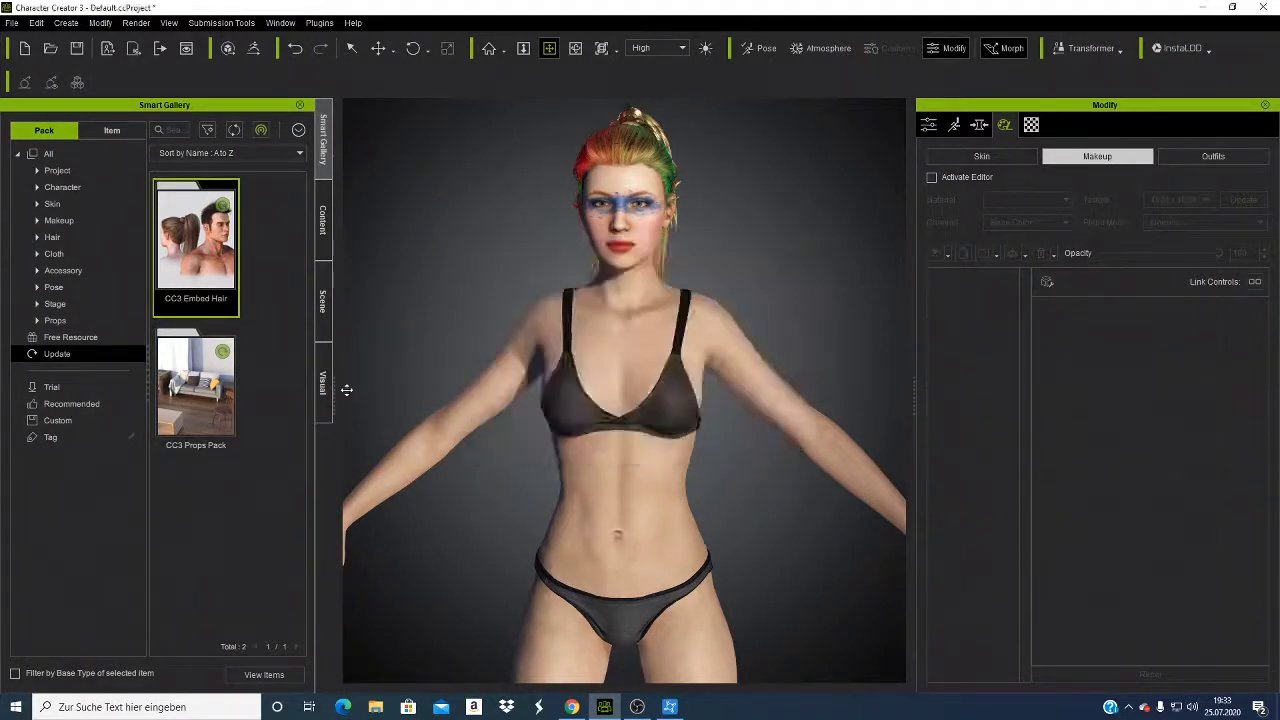
pyautogui.click(221, 356)
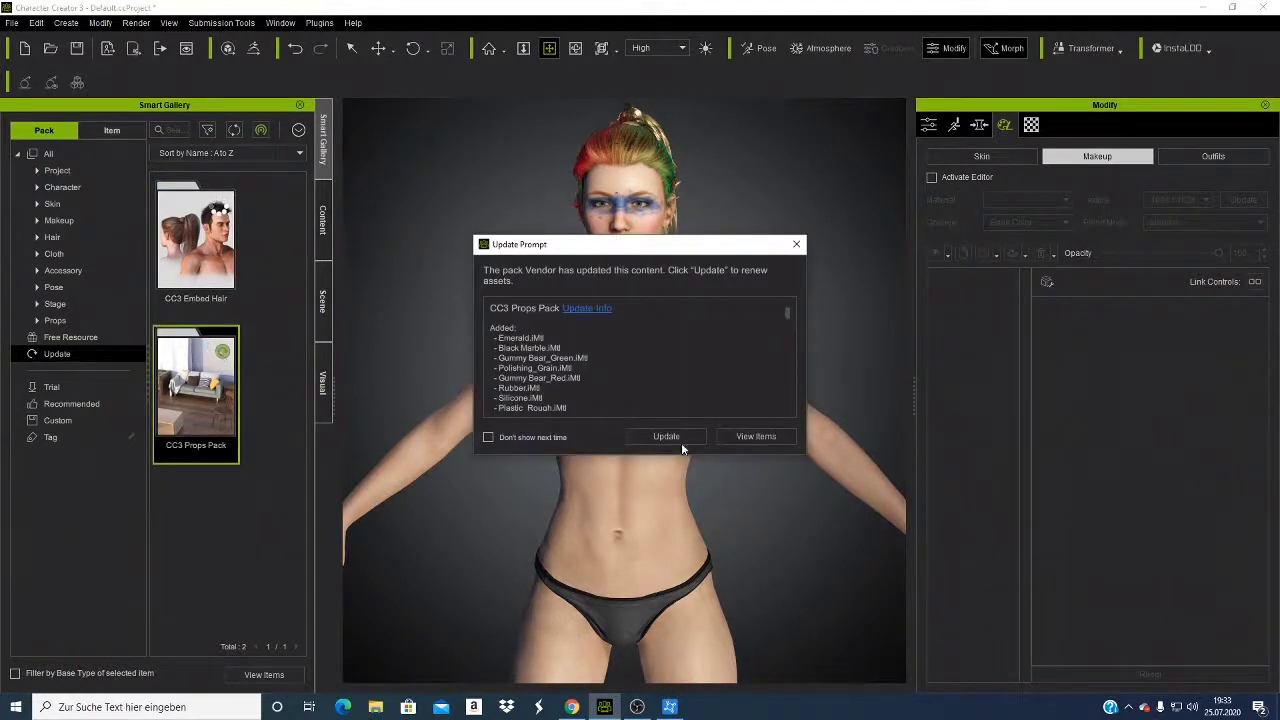
pyautogui.click(666, 437)
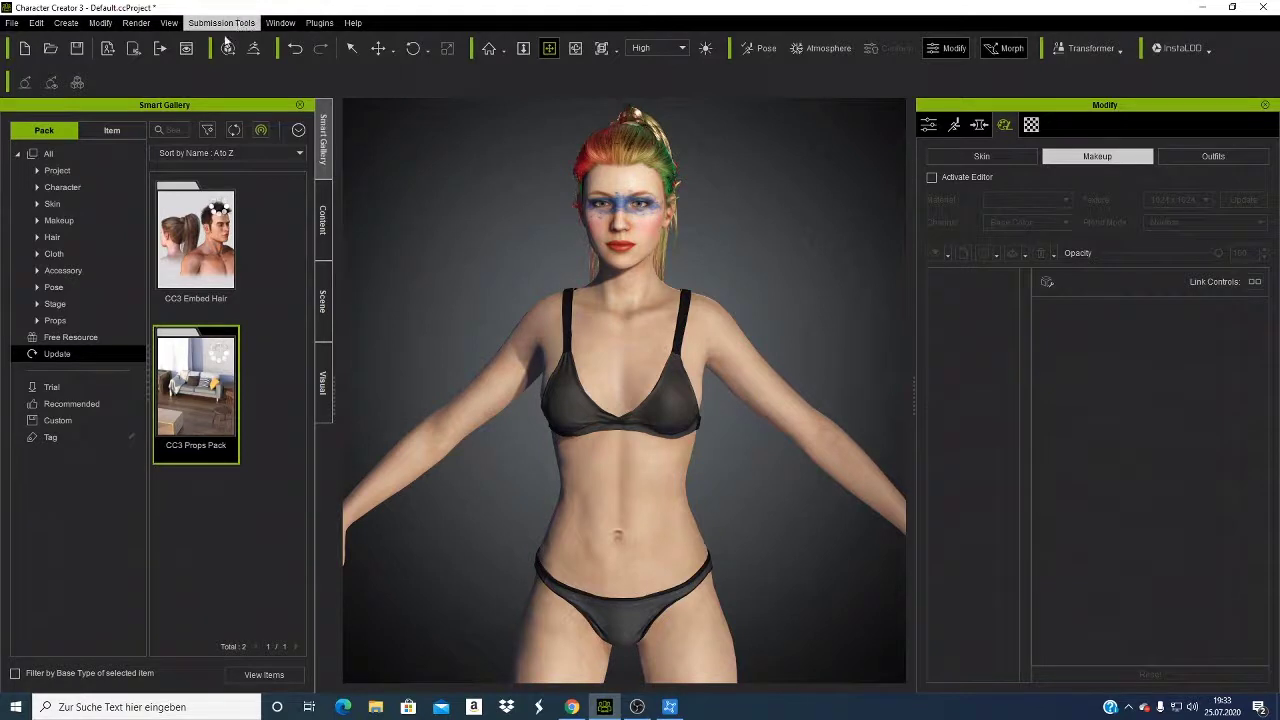
# Open the download page of the Character Creator & iClone Auto Setup tool for Unreal in a maximized browser window.
pyautogui.click(322, 22)
pyautogui.moveTo(352, 22)
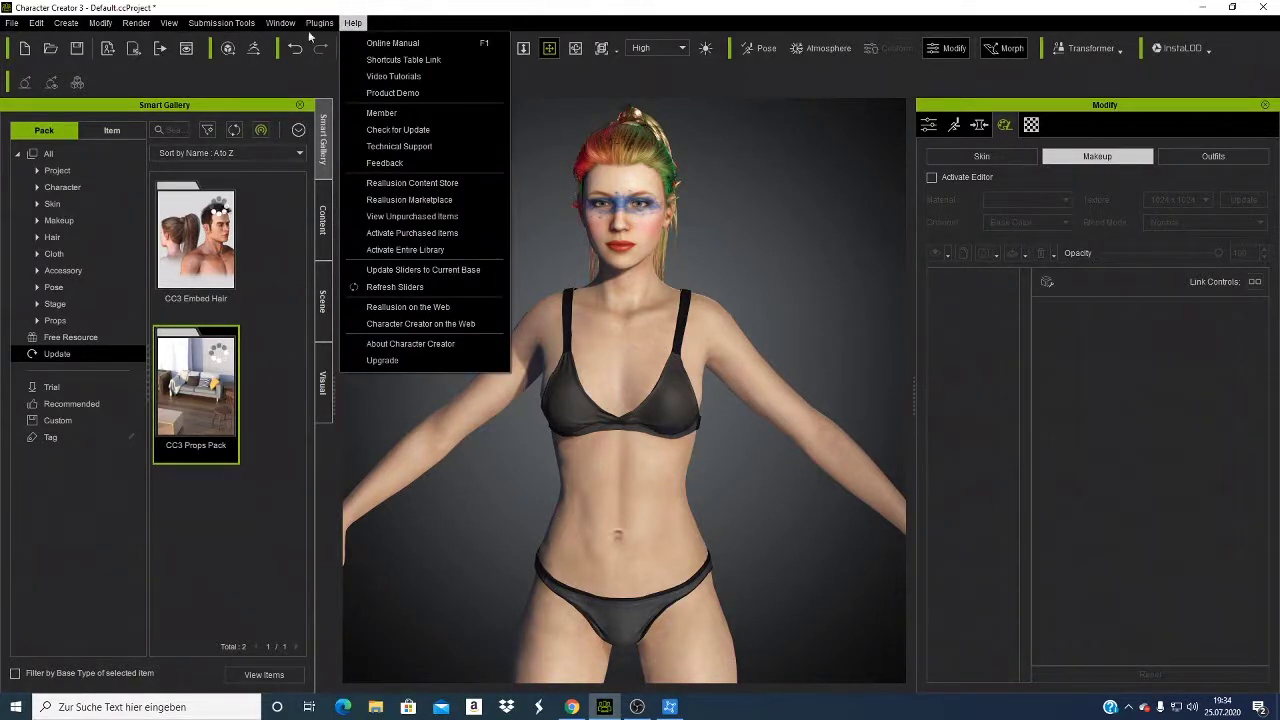
pyautogui.moveTo(472, 40)
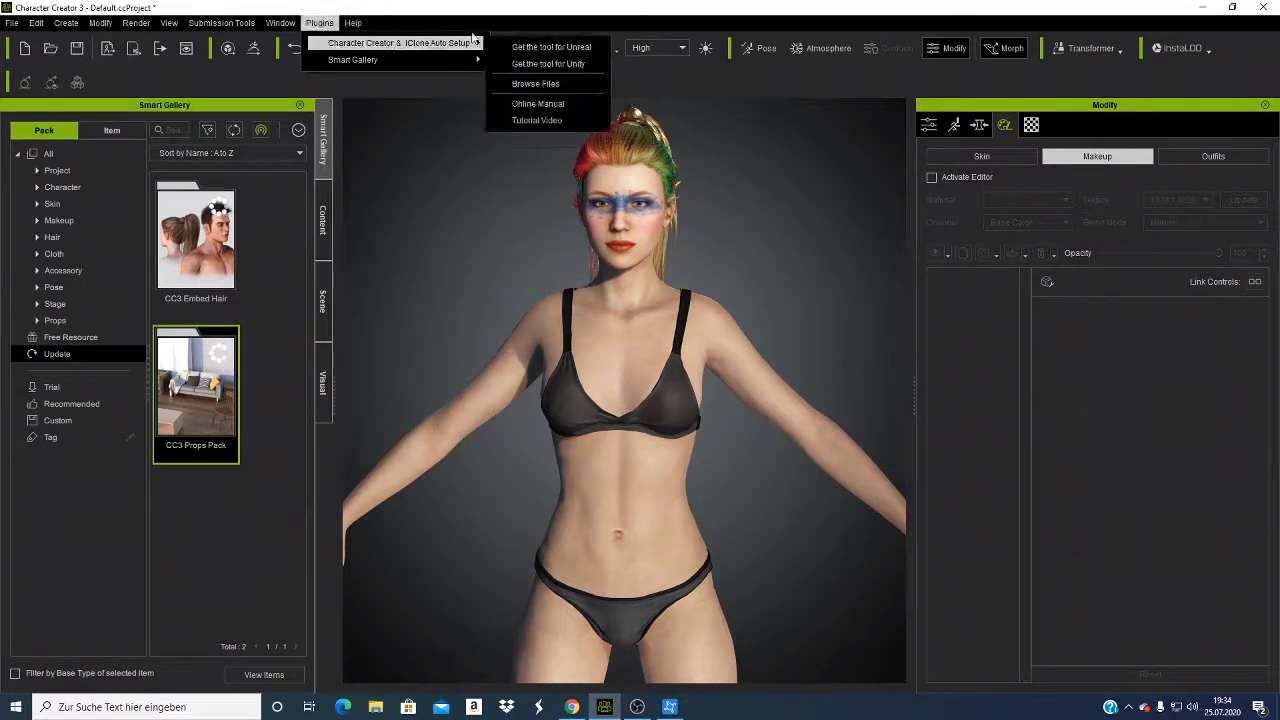
pyautogui.click(537, 48)
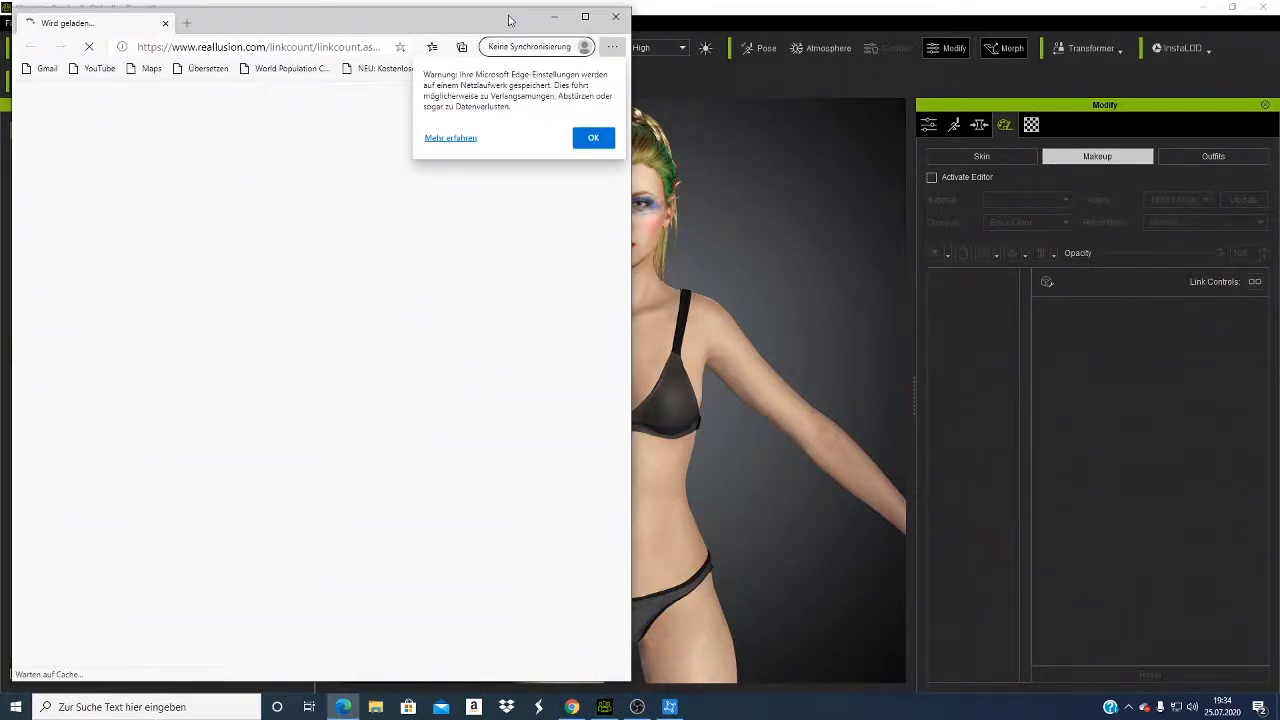
pyautogui.doubleClick(509, 20)
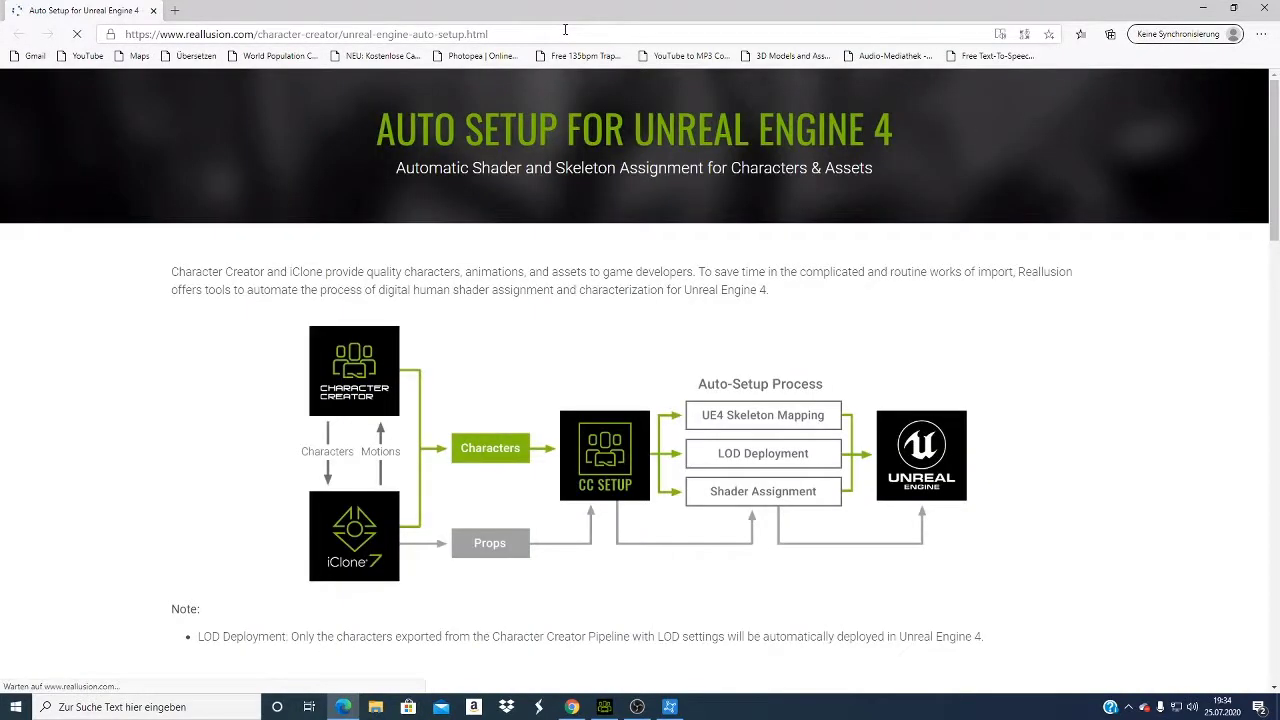
# Examine the Auto Setup page's pipeline diagram, version downloads, installation guide and learning center, and return to Character Creator 3.
pyautogui.scroll(-1, 368, 500)
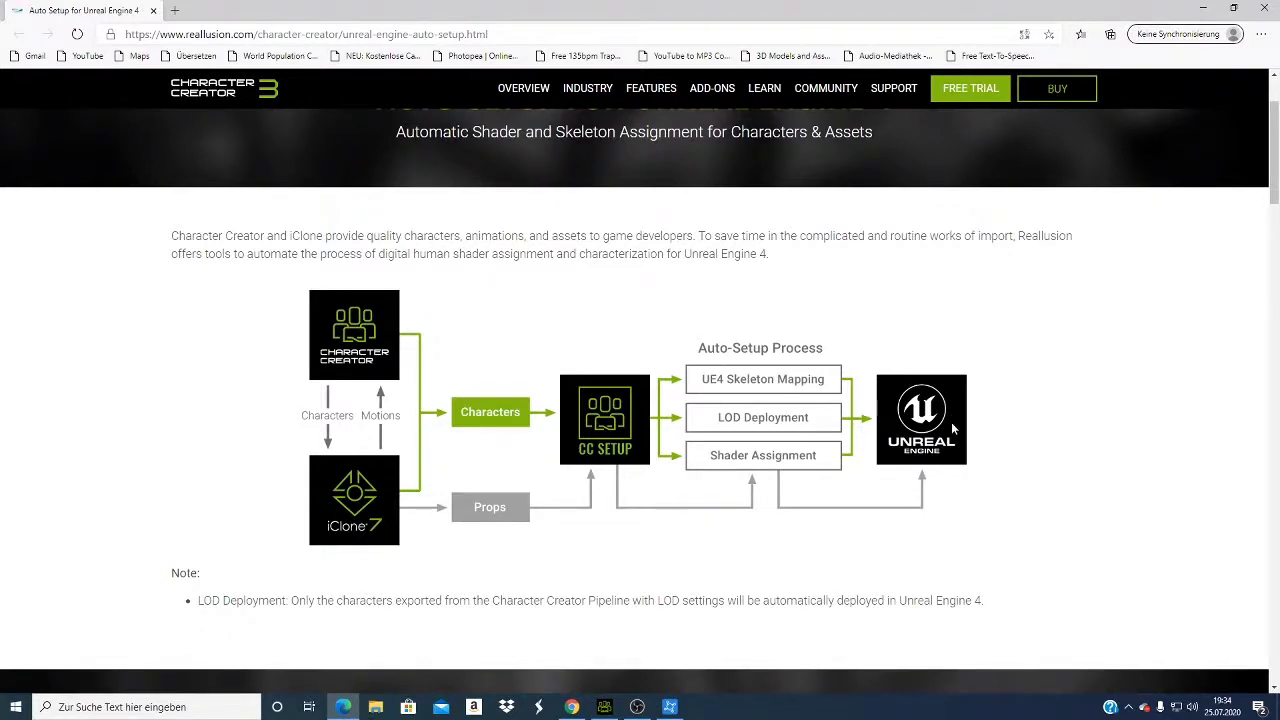
pyautogui.scroll(-3, 952, 432)
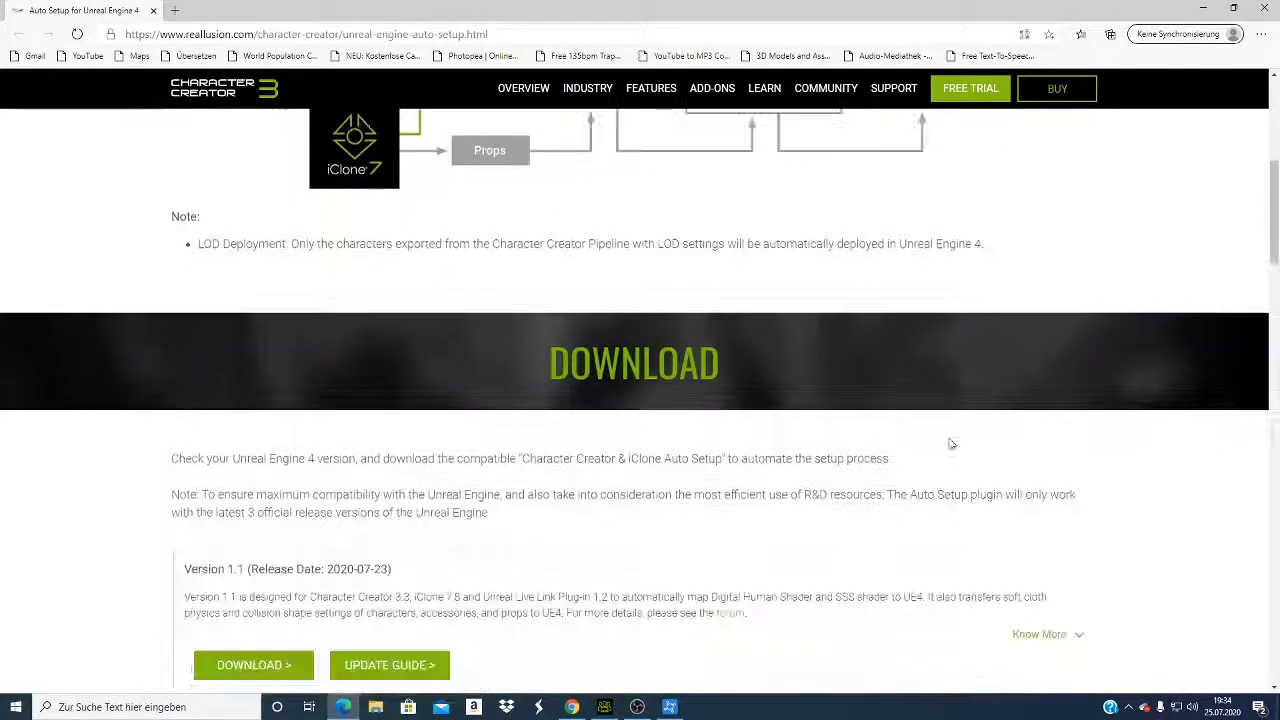
pyautogui.scroll(-6, 952, 444)
pyautogui.scroll(10, 946, 443)
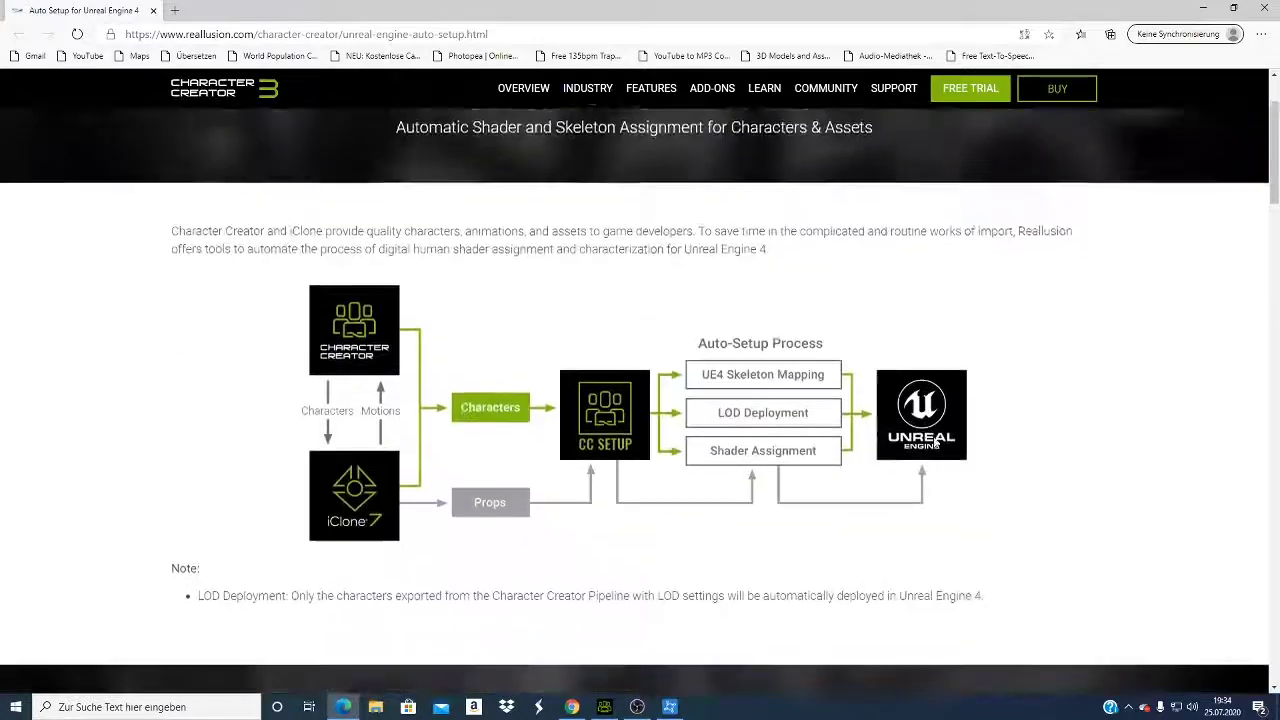
pyautogui.scroll(-6, 937, 444)
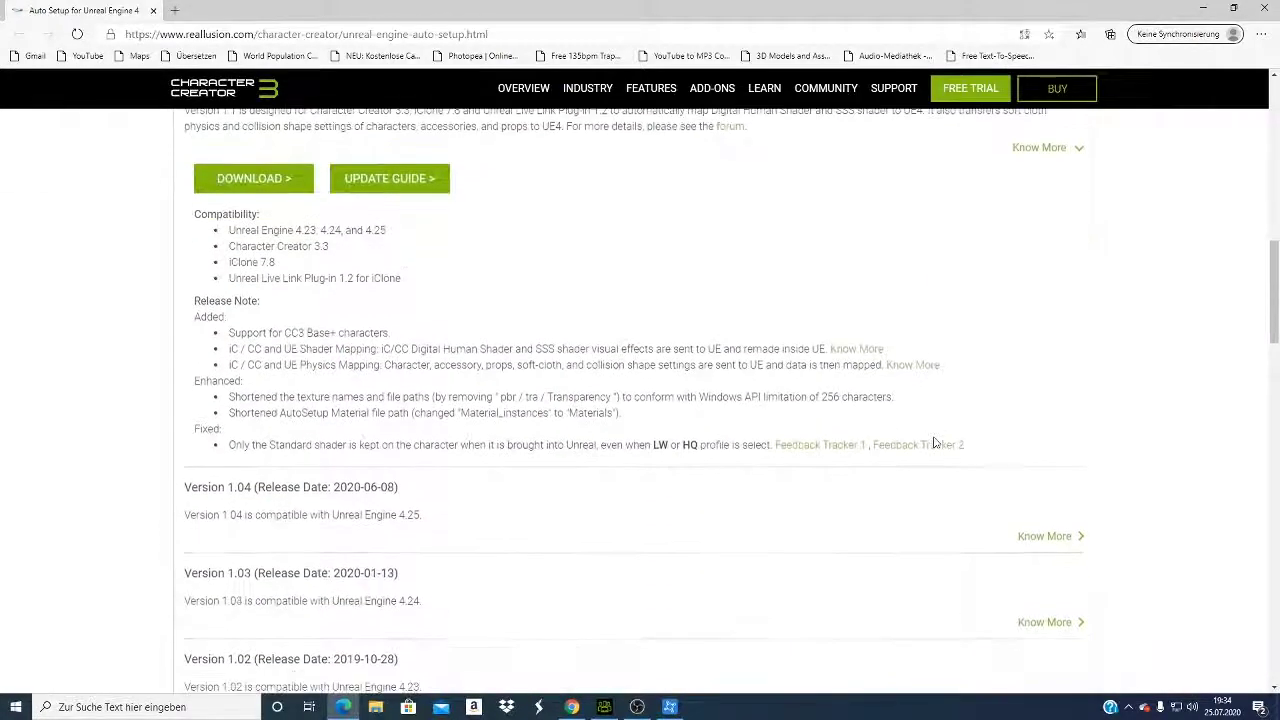
pyautogui.scroll(-3, 564, 240)
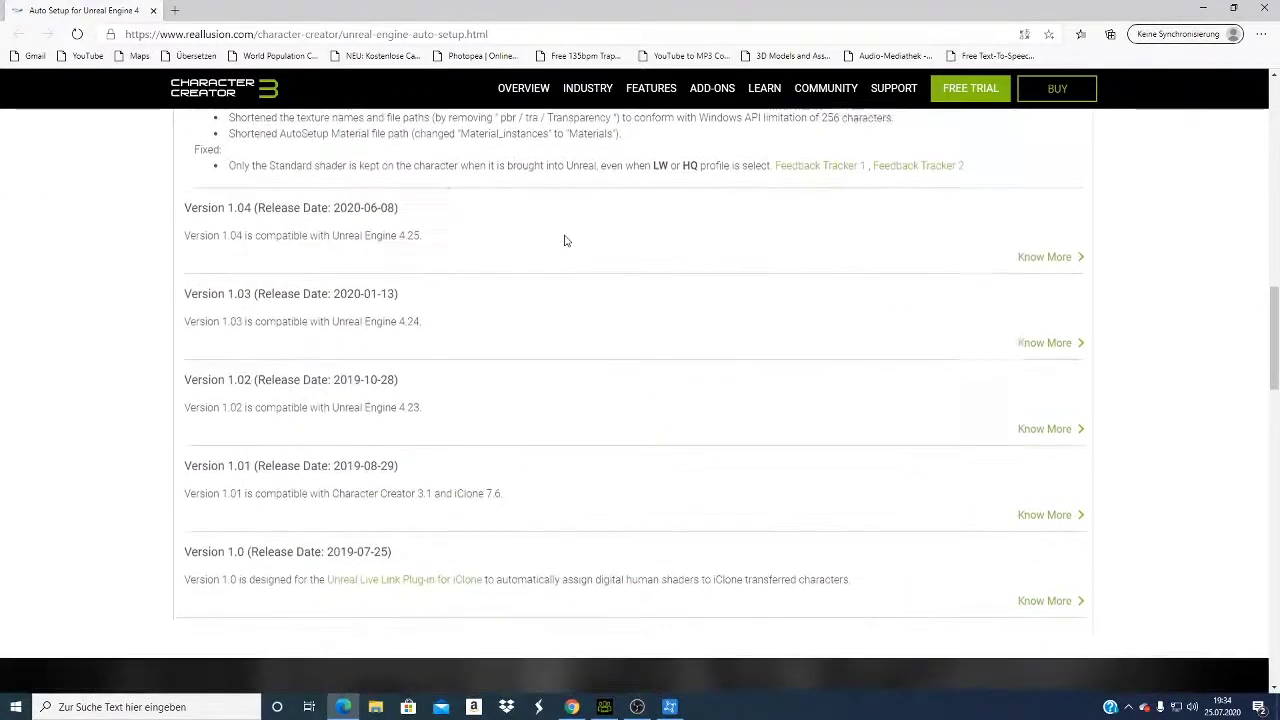
pyautogui.scroll(-9, 564, 240)
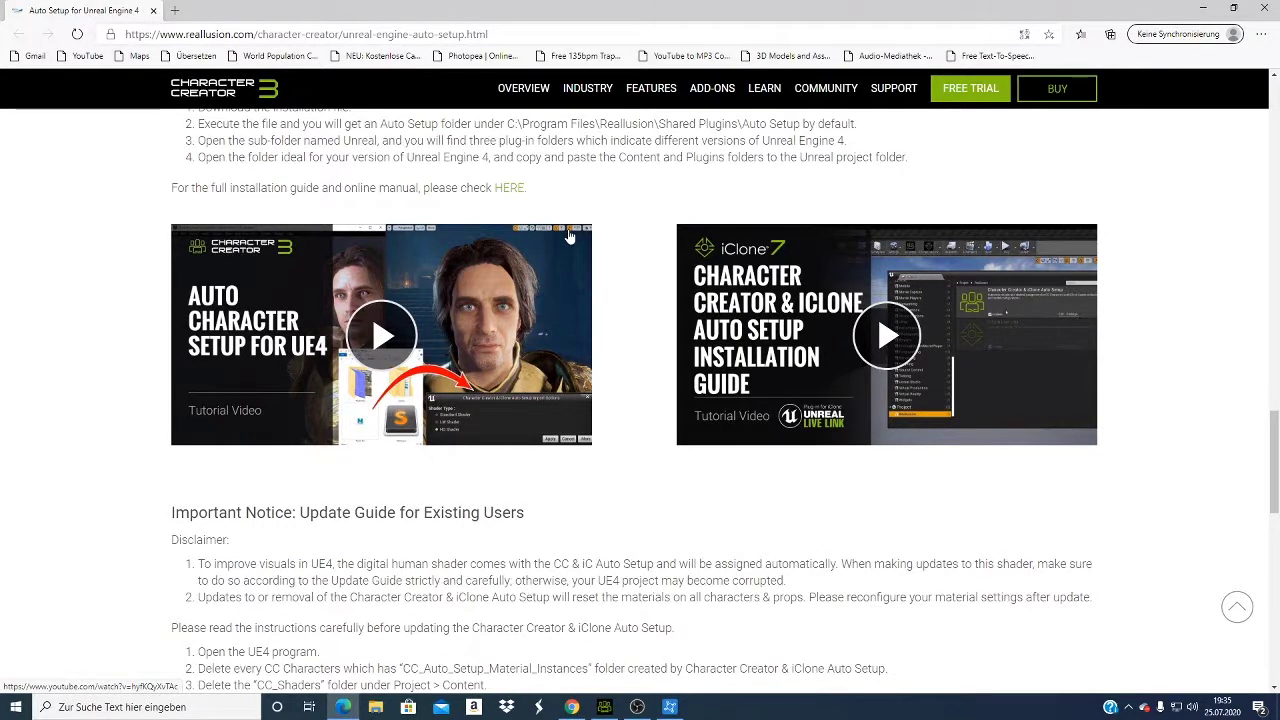
pyautogui.scroll(-8, 568, 238)
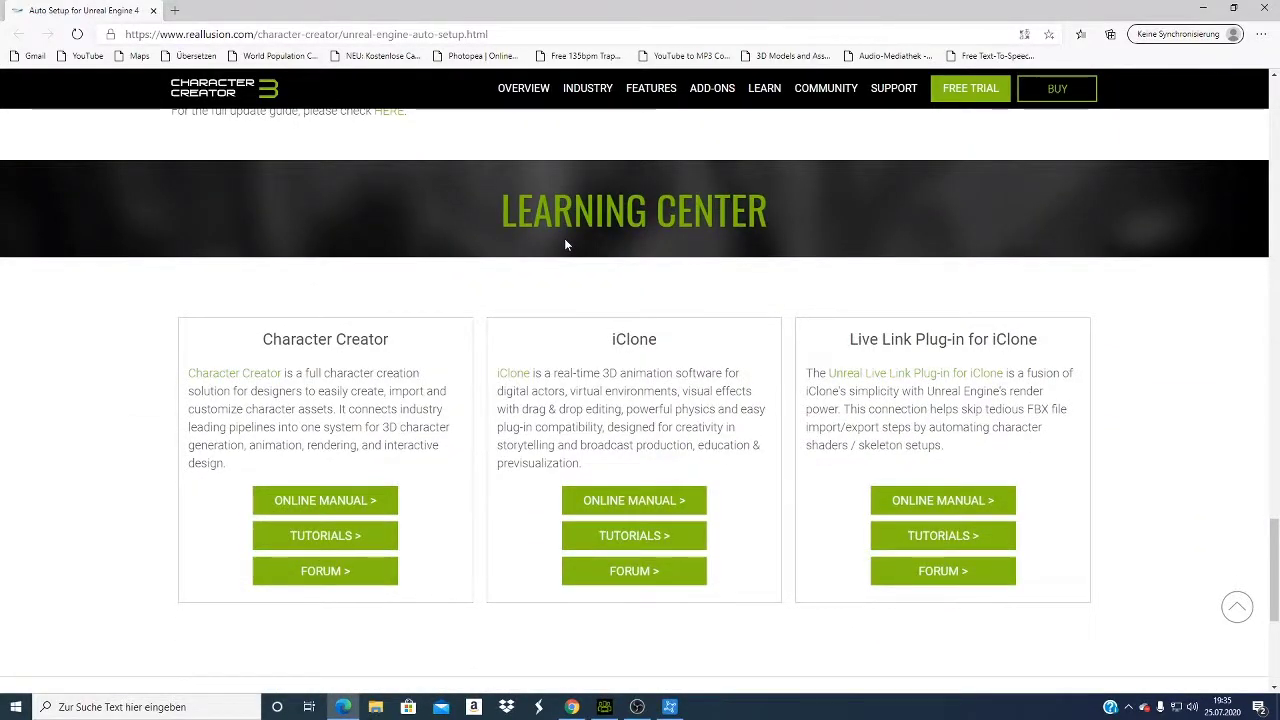
pyautogui.scroll(-4, 564, 245)
pyautogui.scroll(10, 560, 250)
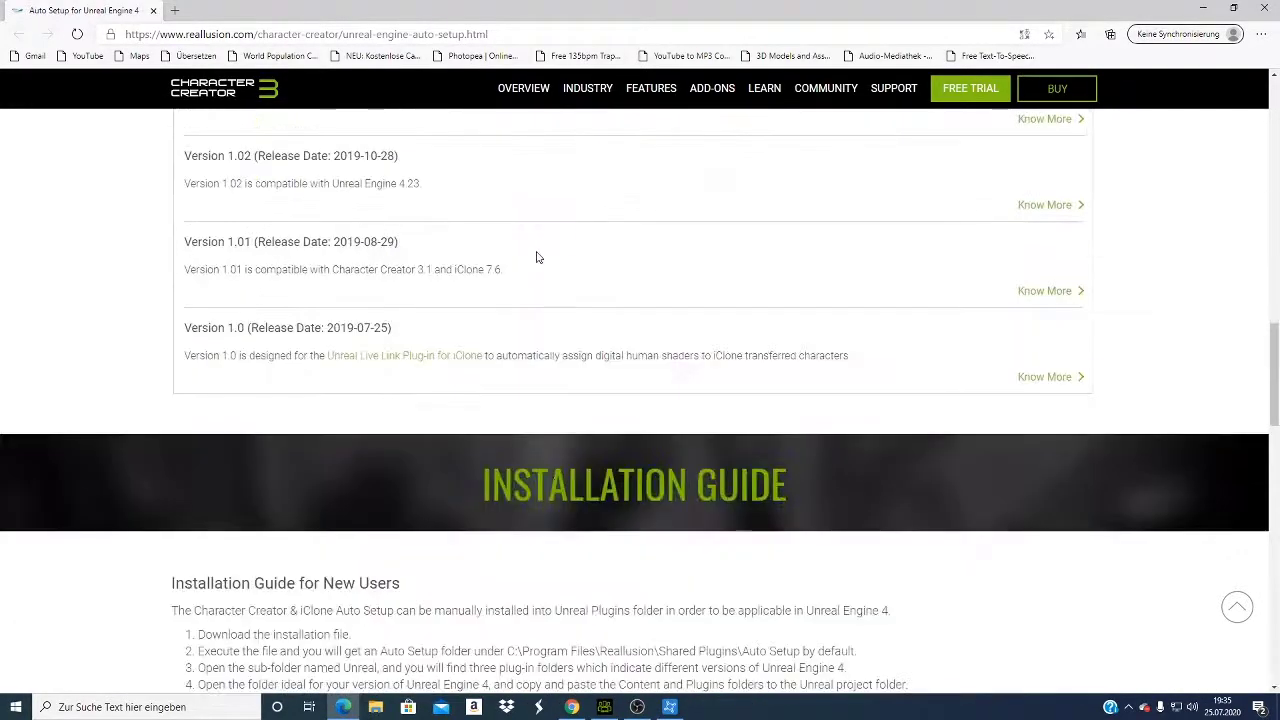
pyautogui.click(1211, 9)
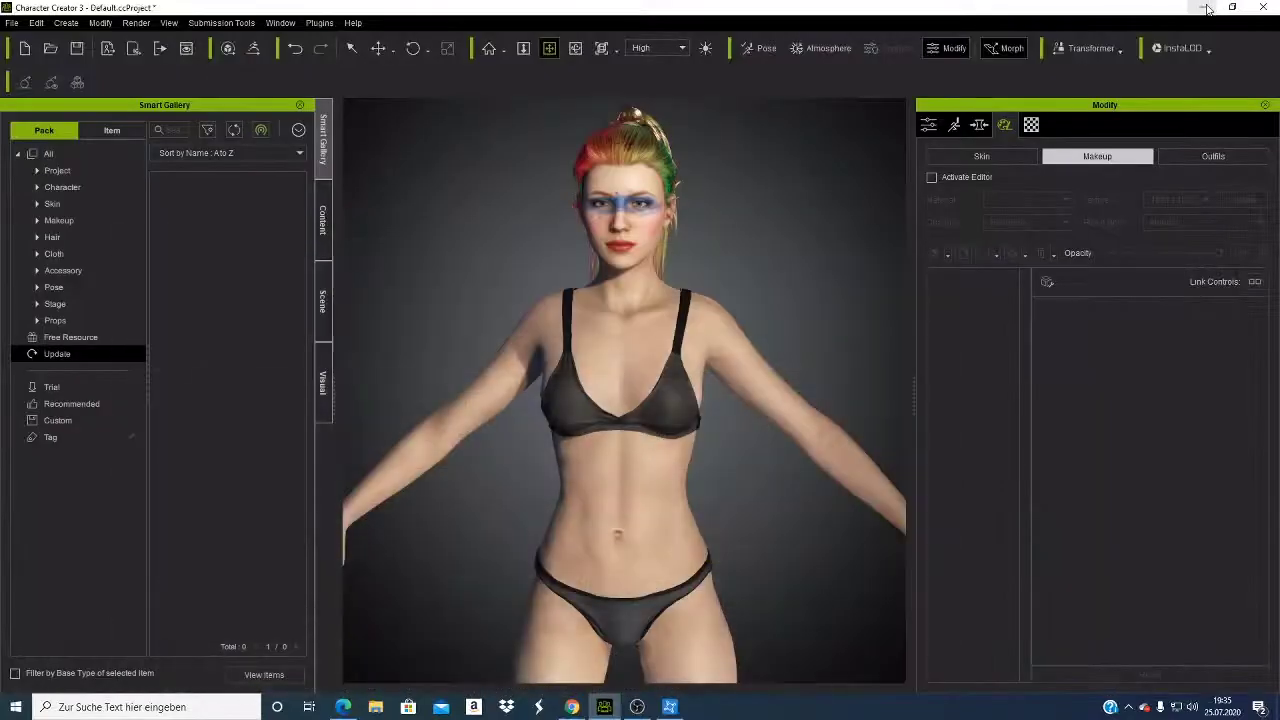
pyautogui.scroll(2, 681, 373)
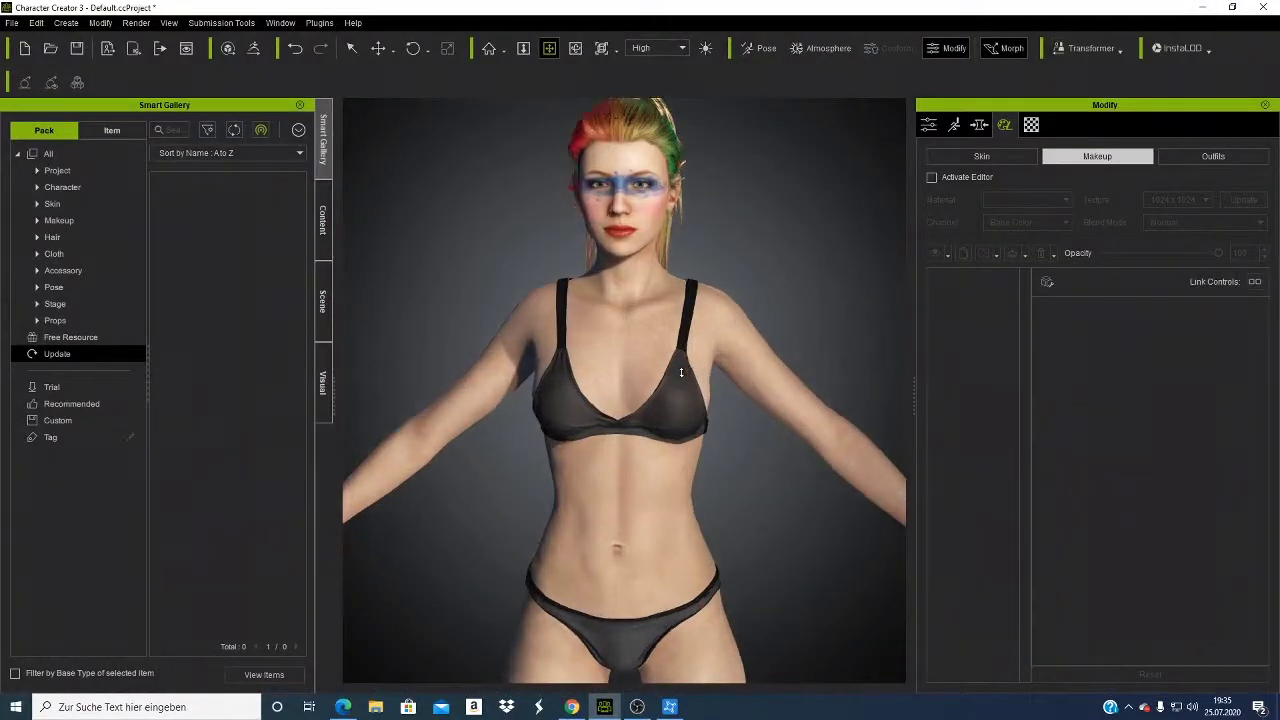